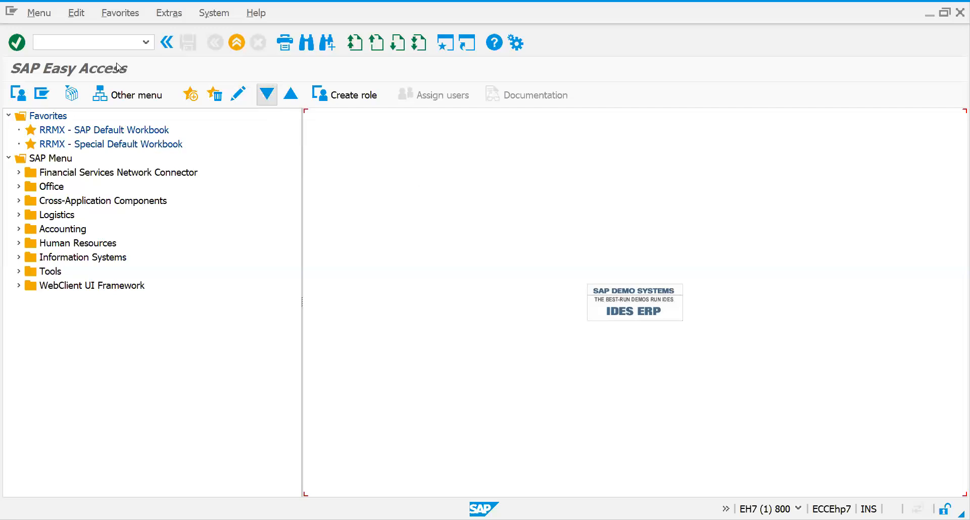
Run transaction /nspro and open the SAP Reference IMG.
{"action": "left_click", "coordinate": [111, 45]}
{"action": "type", "text": "/nspro"}
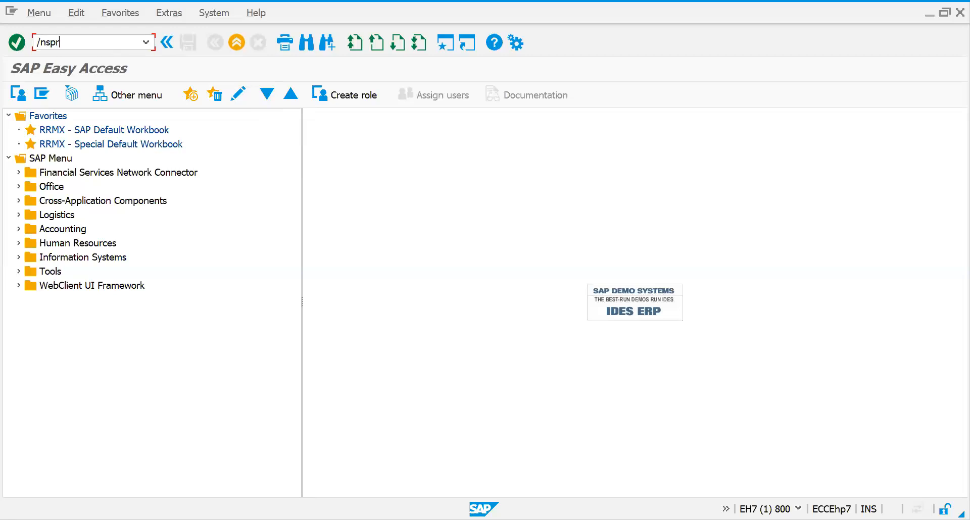
{"action": "key", "text": "Return"}
{"action": "type", "text": "/nspro"}
{"action": "key", "text": "Return"}
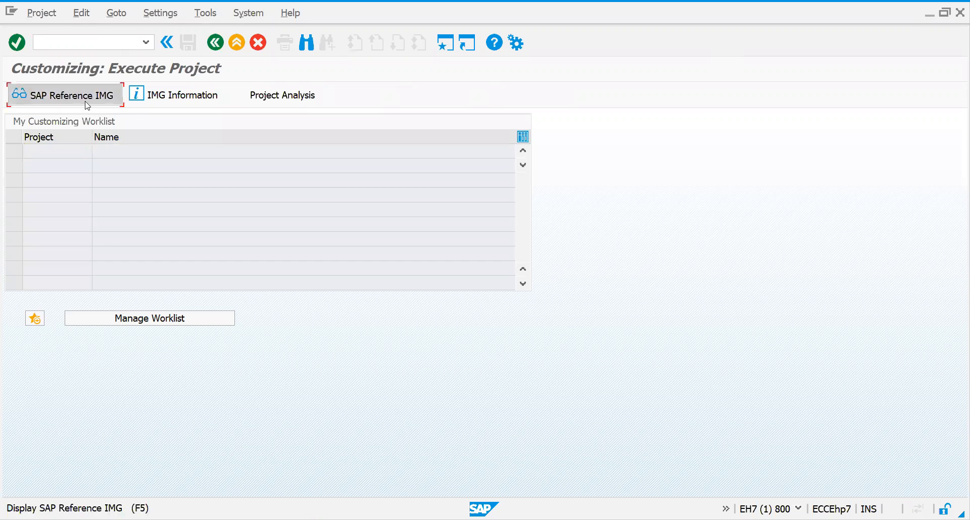
{"action": "left_click", "coordinate": [86, 105]}
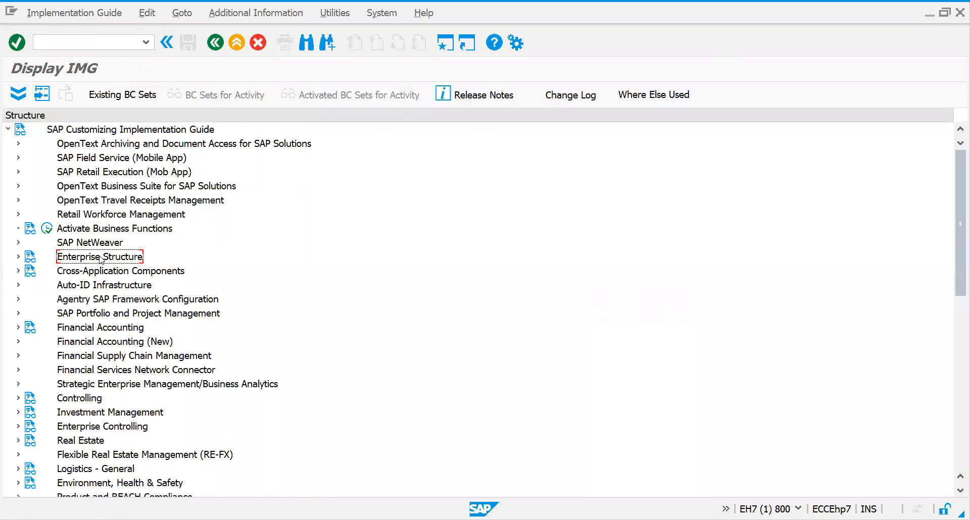
Expand Sales and Distribution and its Basic Functions node in the implementation guide.
{"action": "key", "text": "Down"}
{"action": "key", "text": "Down"}
{"action": "key", "text": "Down"}
{"action": "key", "text": "Down"}
{"action": "key", "text": "Down"}
{"action": "key", "text": "Down"}
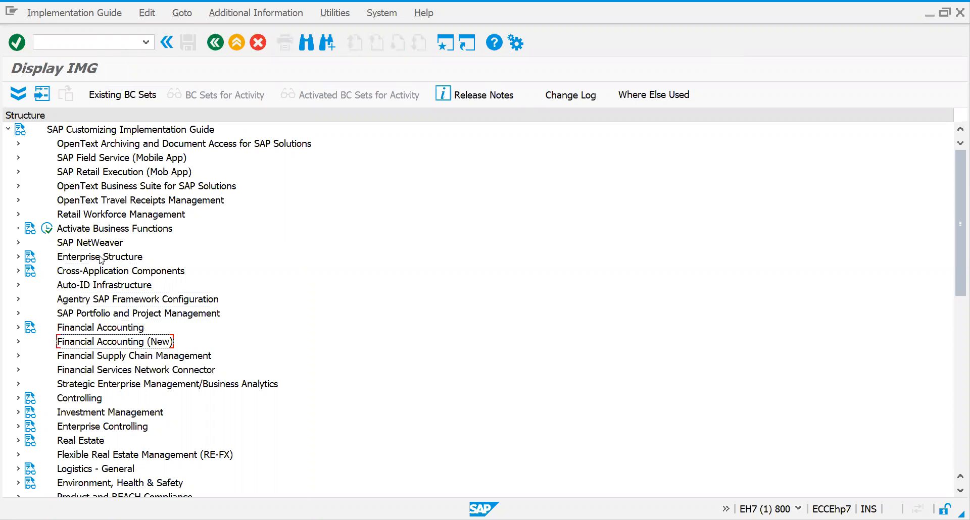
{"action": "key", "text": "Down"}
{"action": "key", "text": "Down"}
{"action": "key", "text": "Down"}
{"action": "key", "text": "Down"}
{"action": "key", "text": "Down"}
{"action": "key", "text": "Down"}
{"action": "key", "text": "Down"}
{"action": "key", "text": "Down"}
{"action": "key", "text": "Down"}
{"action": "key", "text": "Down"}
{"action": "key", "text": "Down"}
{"action": "key", "text": "Down"}
{"action": "key", "text": "Down"}
{"action": "key", "text": "Down"}
{"action": "key", "text": "Down"}
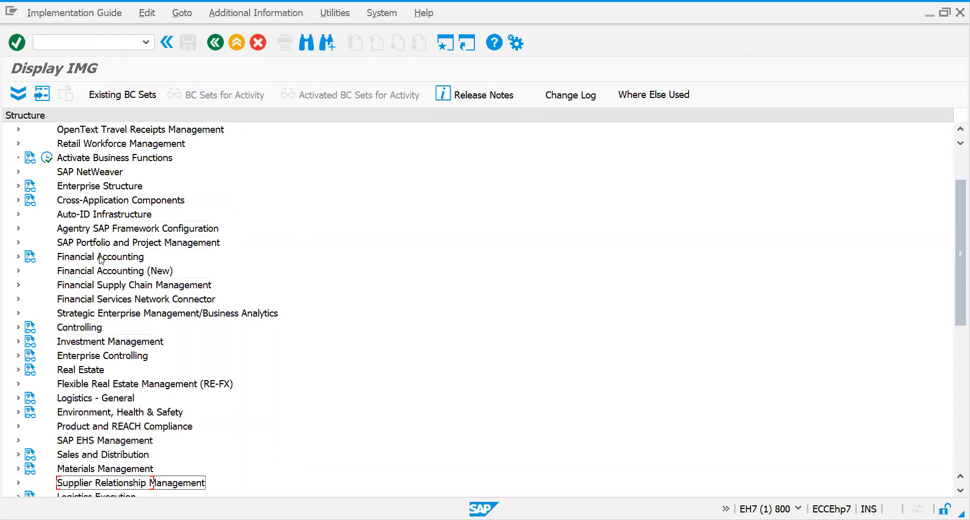
{"action": "key", "text": "Down"}
{"action": "key", "text": "Up"}
{"action": "key", "text": "Up"}
{"action": "key", "text": "Up"}
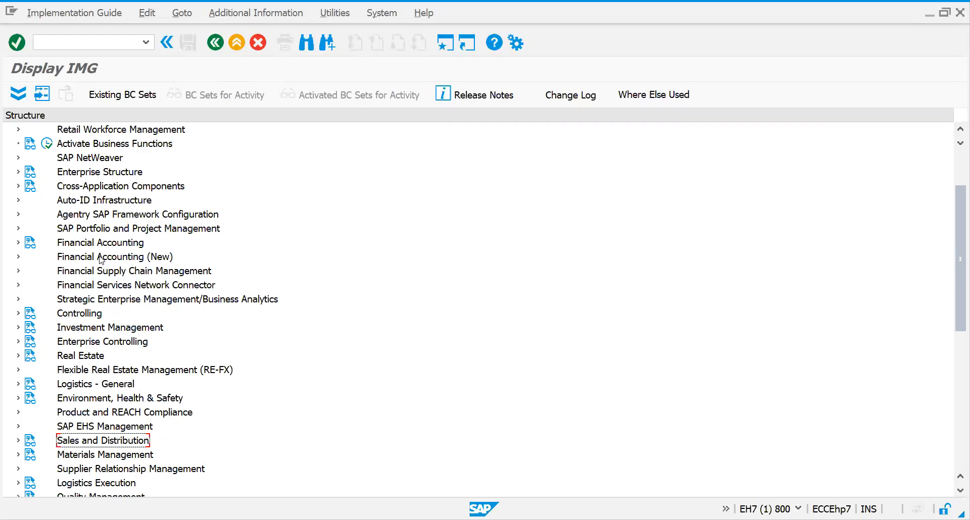
{"action": "key", "text": "Right"}
{"action": "key", "text": "Down"}
{"action": "key", "text": "Down"}
{"action": "key", "text": "Right"}
Execute Listing/Exclusion under Basic Functions and open the activity for maintaining condition tables.
{"action": "key", "text": "Down"}
{"action": "key", "text": "Down"}
{"action": "key", "text": "Down"}
{"action": "key", "text": "Down"}
{"action": "key", "text": "Down"}
{"action": "key", "text": "Down"}
{"action": "key", "text": "Down"}
{"action": "key", "text": "Down"}
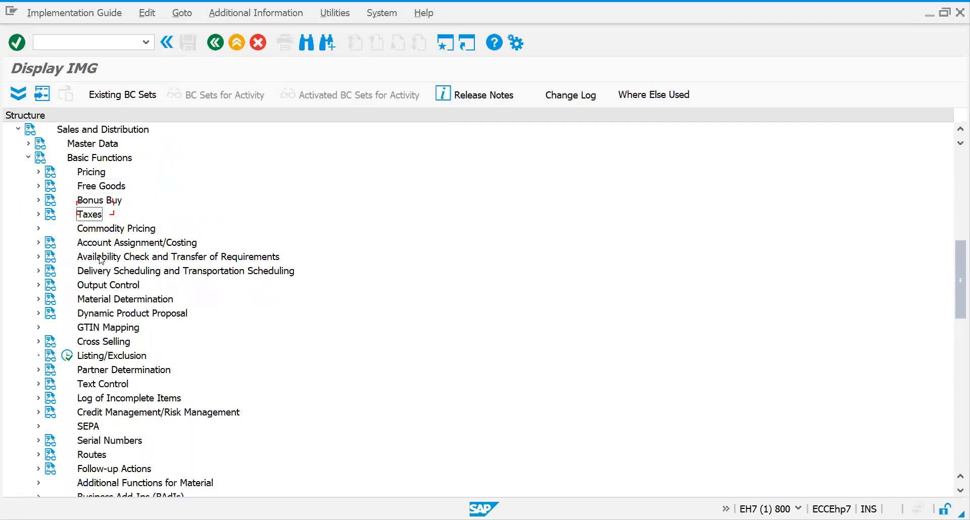
{"action": "key", "text": "Down"}
{"action": "key", "text": "Down"}
{"action": "key", "text": "Down"}
{"action": "key", "text": "Down"}
{"action": "key", "text": "Down"}
{"action": "key", "text": "Down"}
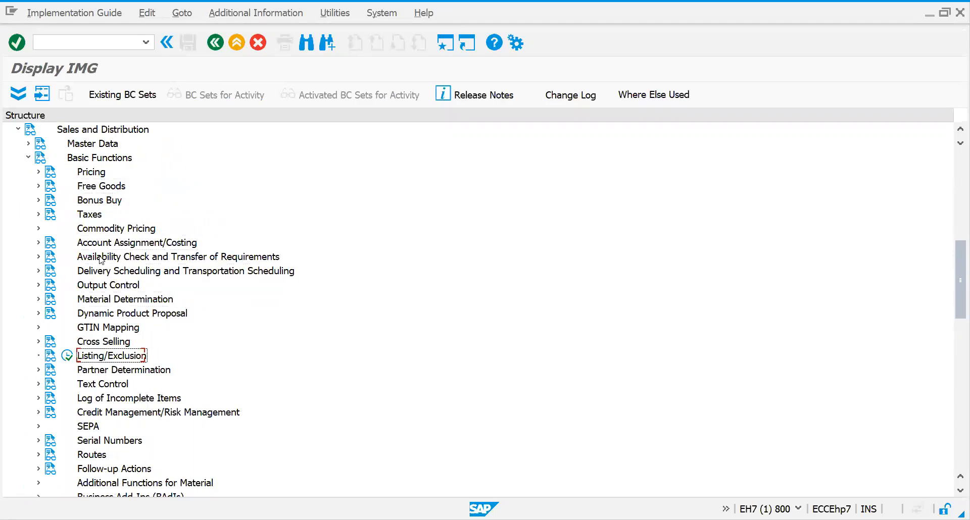
{"action": "left_click", "coordinate": [67, 355]}
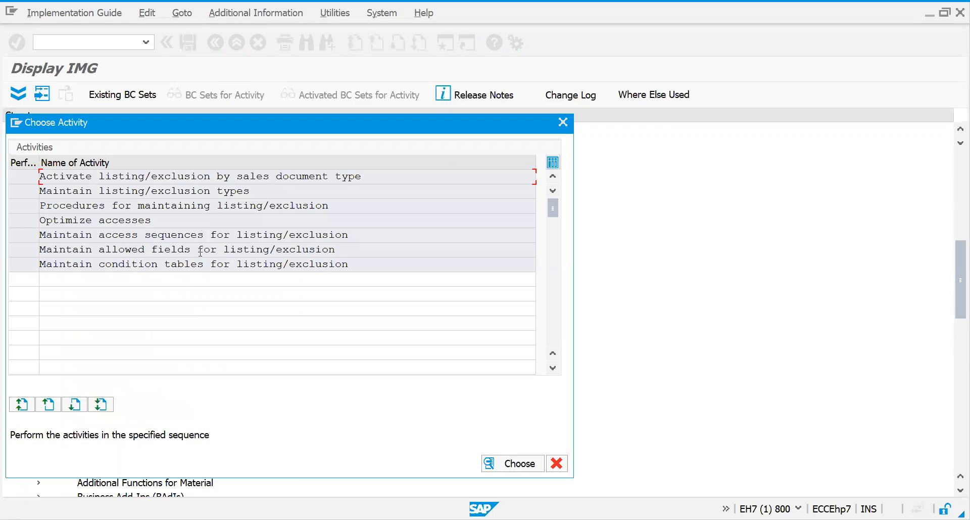
{"action": "double_click", "coordinate": [195, 269]}
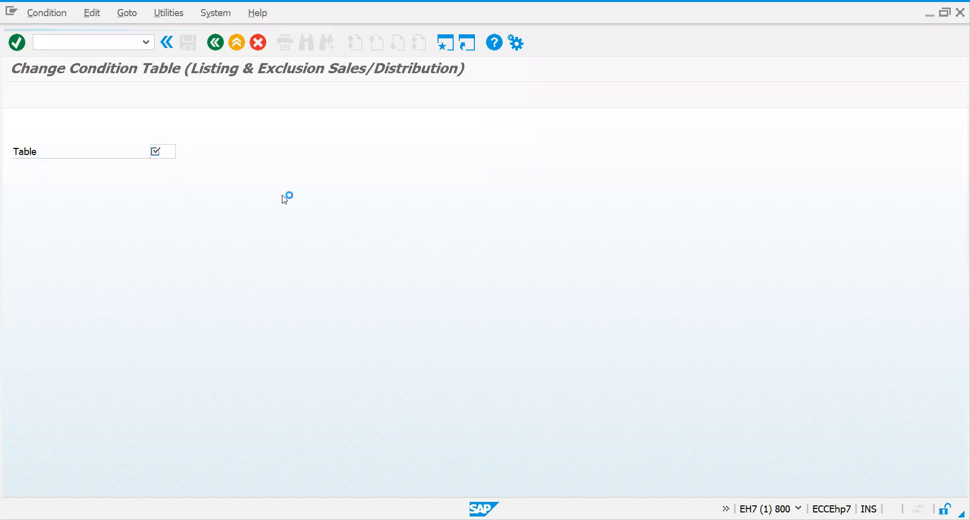
Check the existing listing/exclusion condition tables and start creating condition table 605.
{"action": "key", "text": "F4"}
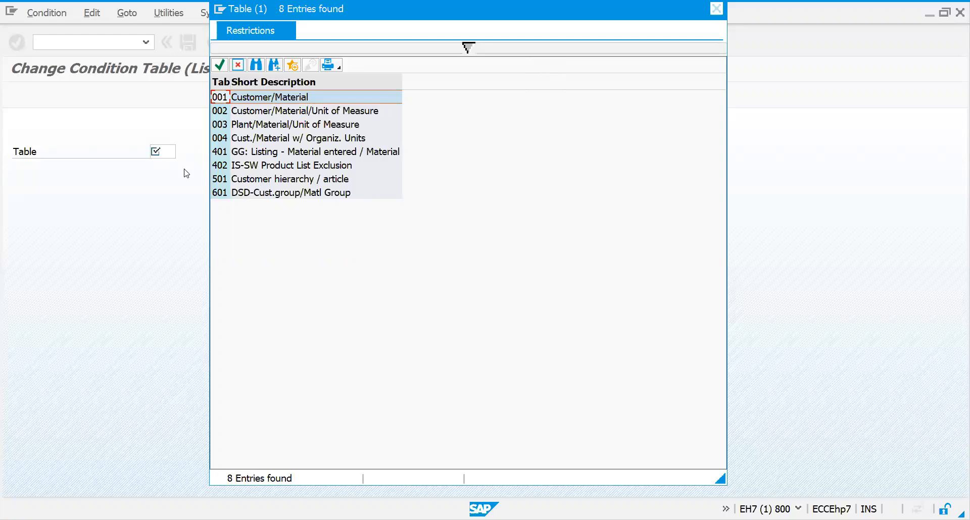
{"action": "key", "text": "Escape"}
{"action": "type", "text": "605"}
{"action": "key", "text": "Return"}
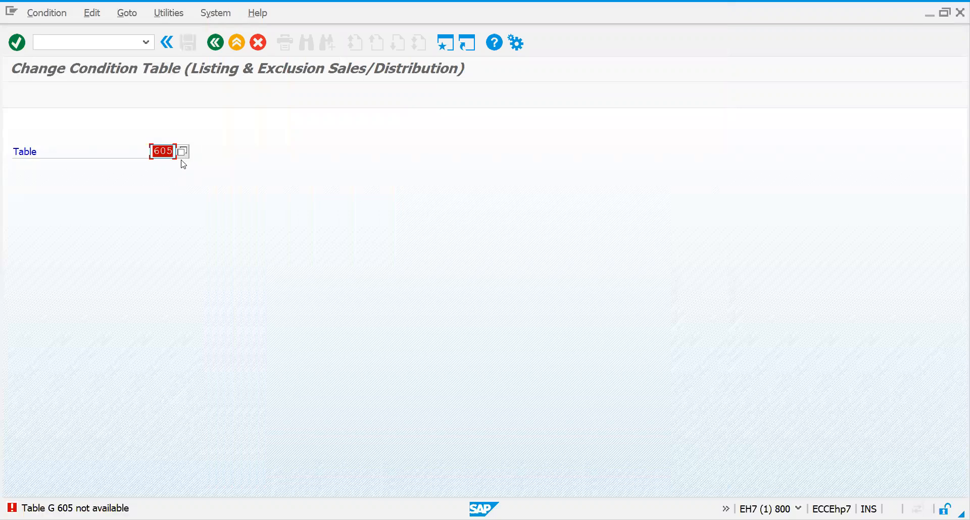
{"action": "left_click", "coordinate": [60, 20]}
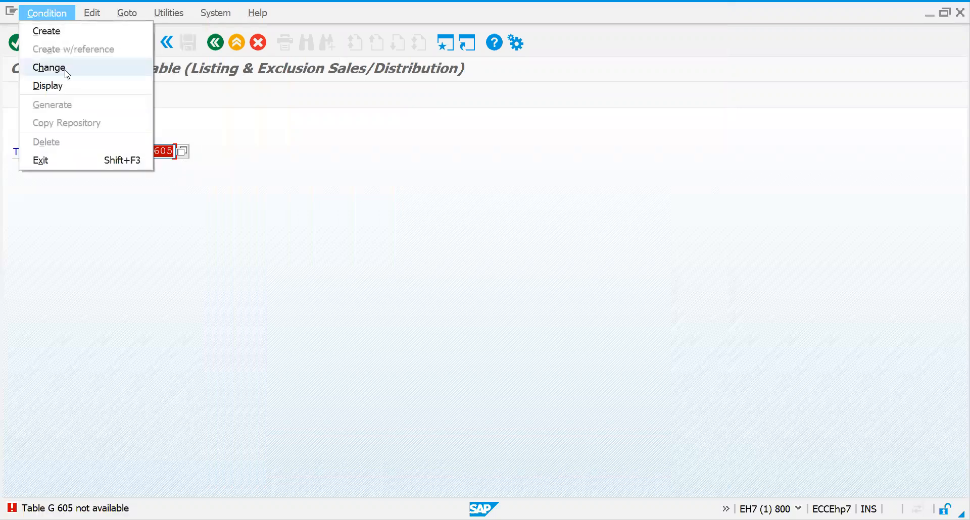
{"action": "left_click", "coordinate": [70, 36]}
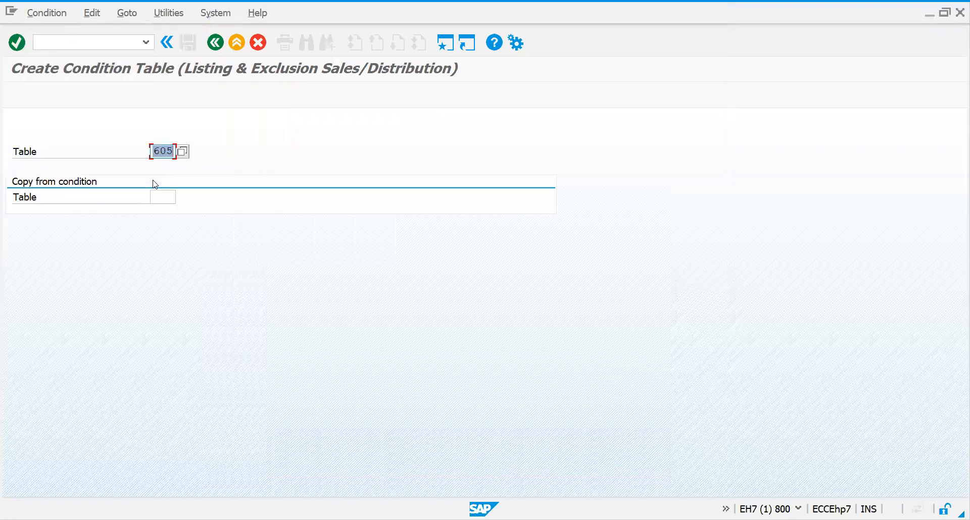
{"action": "key", "text": "Return"}
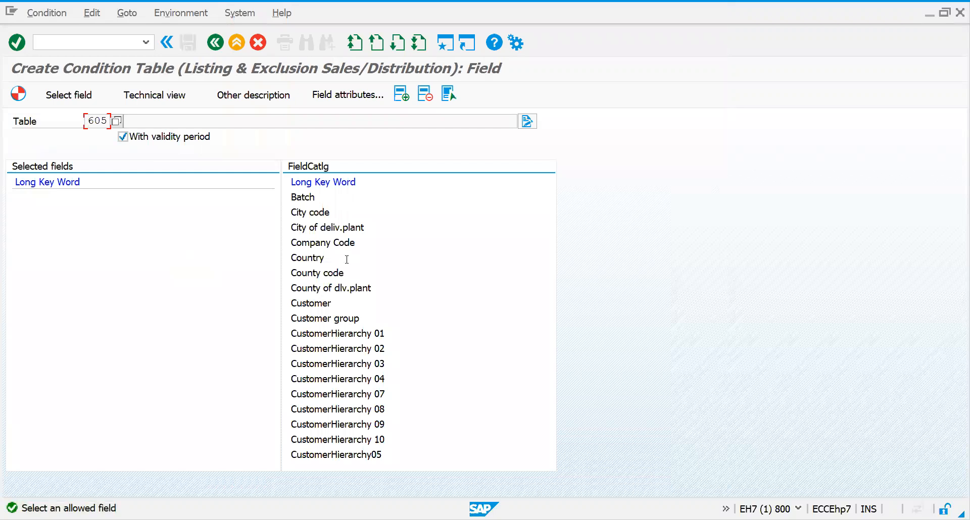
Add Country and Material from the field catalog as the selected fields of condition table 605.
{"action": "double_click", "coordinate": [310, 256]}
{"action": "left_click", "coordinate": [329, 300]}
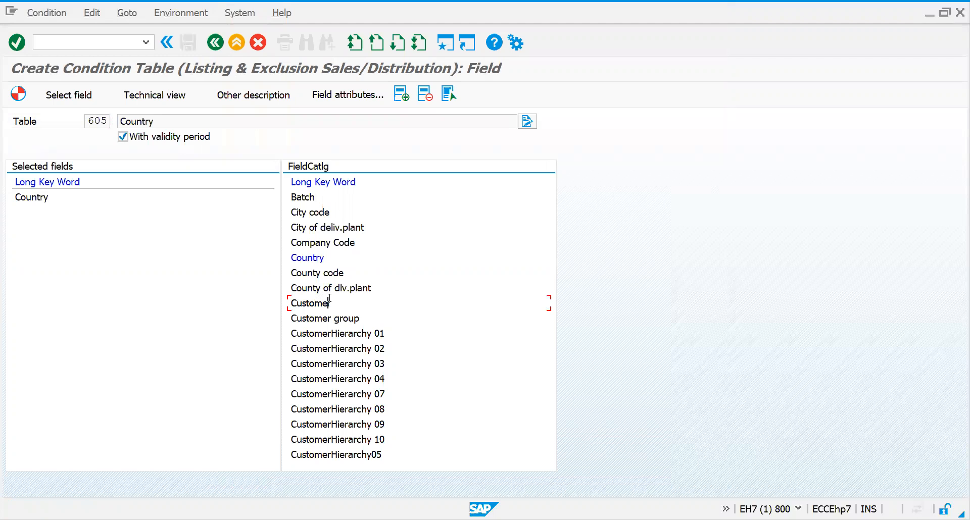
{"action": "key", "text": "Down"}
{"action": "key", "text": "Page_Down"}
{"action": "double_click", "coordinate": [314, 333]}
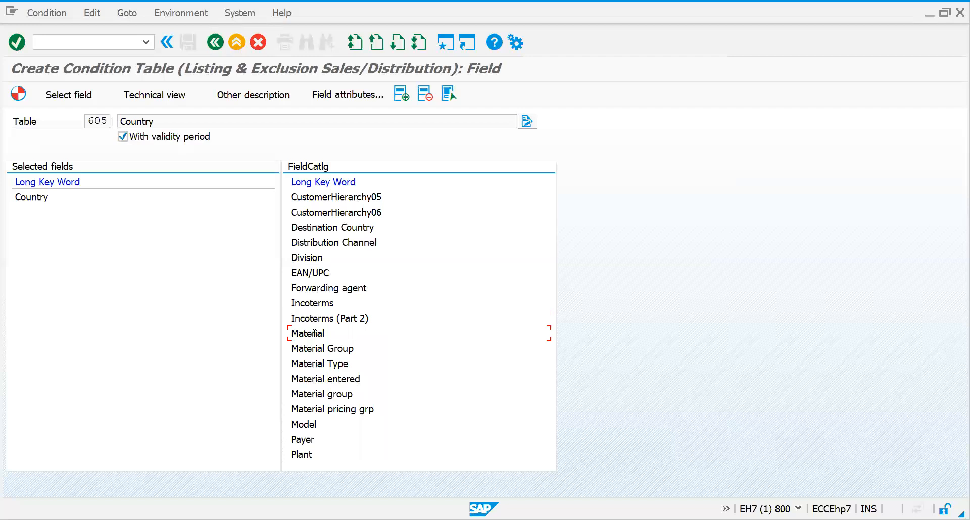
Generate condition table 605 and confirm saving it.
{"action": "left_click", "coordinate": [18, 94]}
{"action": "left_click", "coordinate": [262, 271]}
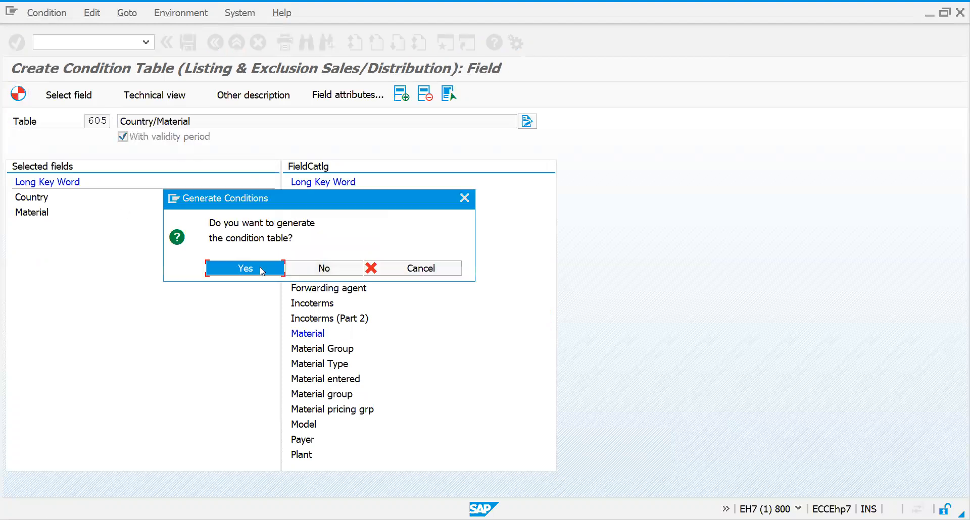
{"action": "left_click", "coordinate": [339, 348]}
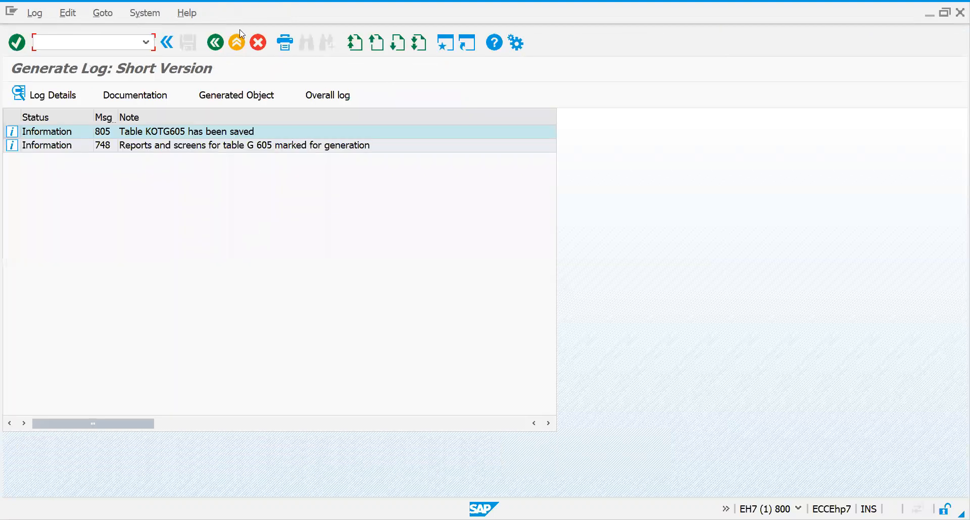
Return to the listing/exclusion activities and open maintenance of the access sequences, accepting the cross-client notice.
{"action": "left_click", "coordinate": [215, 43]}
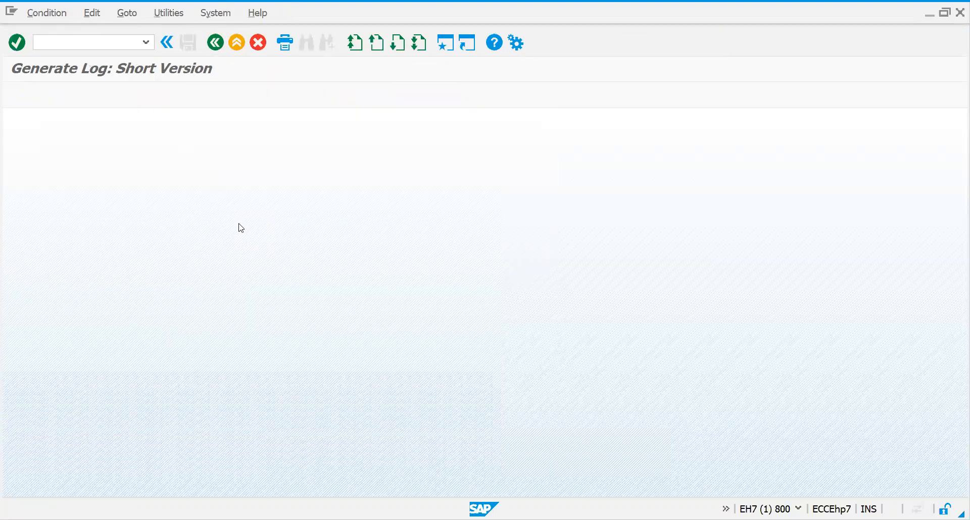
{"action": "left_click", "coordinate": [216, 45]}
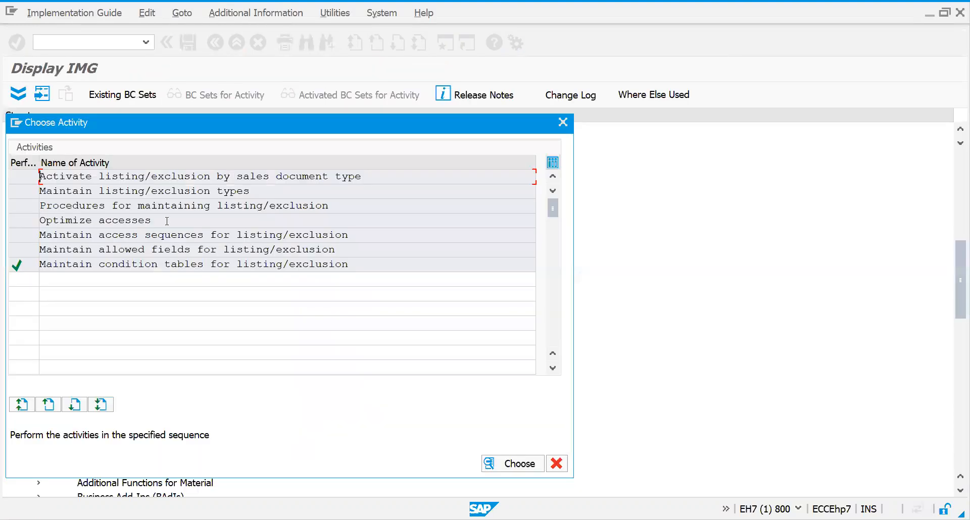
{"action": "double_click", "coordinate": [146, 238]}
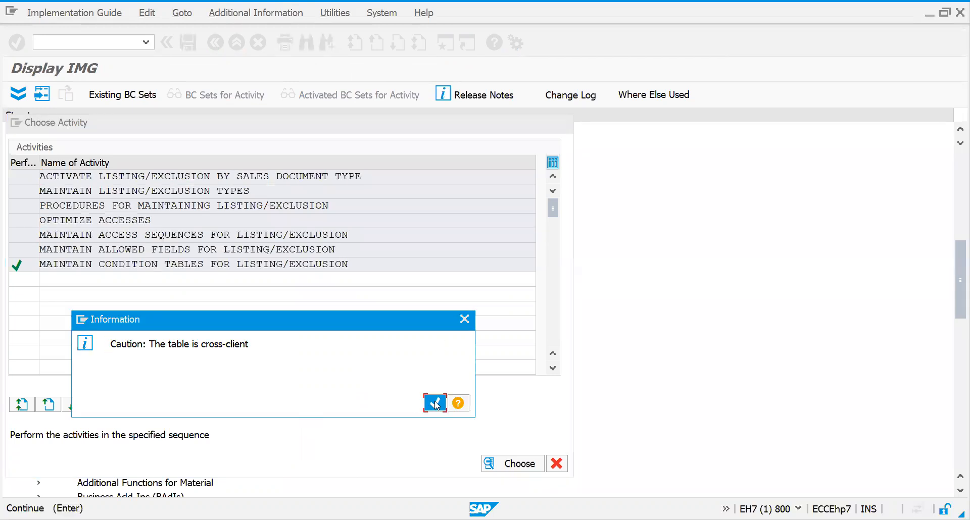
{"action": "key", "text": "Return"}
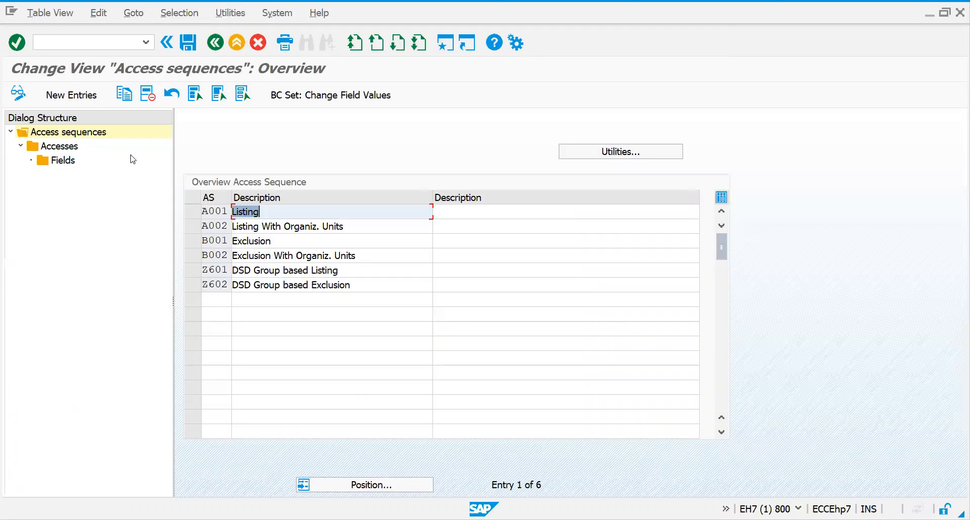
Examine the accesses of the Listing access sequence A001 and return to the overview.
{"action": "left_click", "coordinate": [196, 213]}
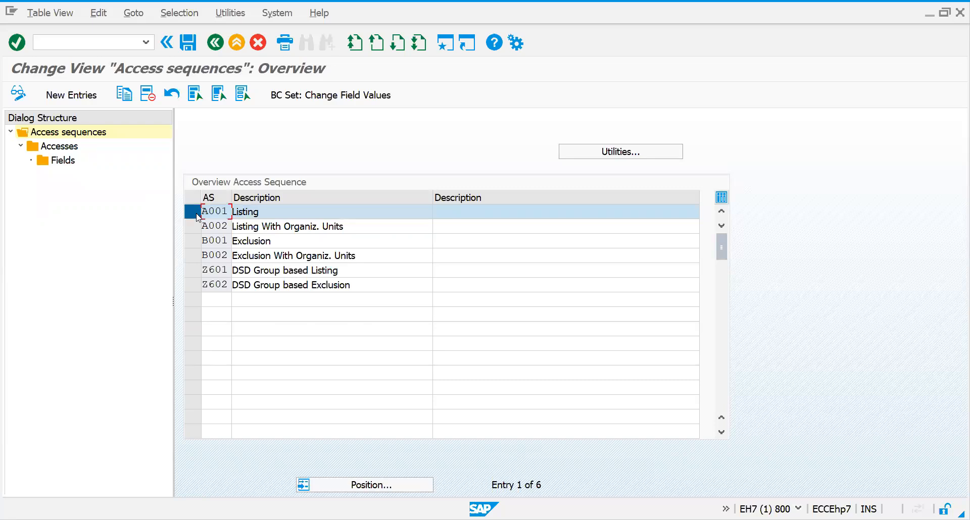
{"action": "left_click", "coordinate": [196, 241]}
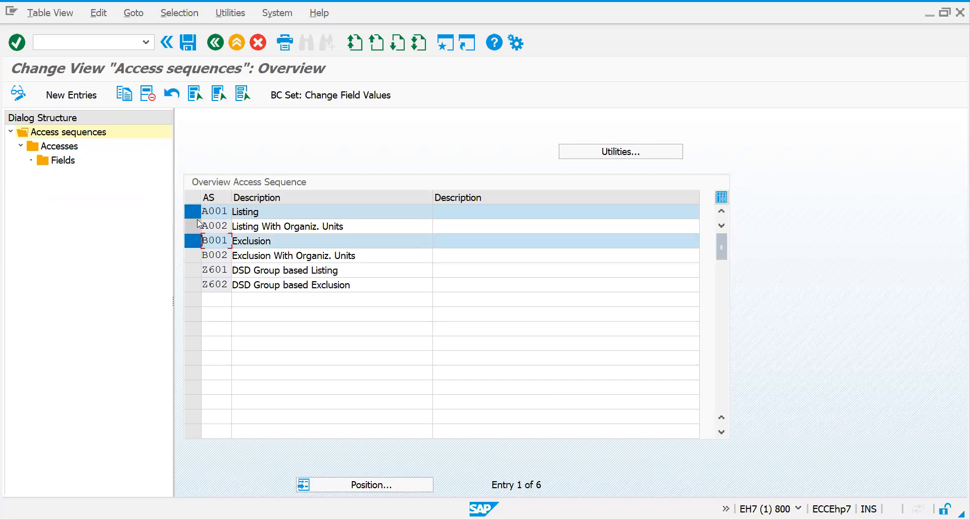
{"action": "left_click", "coordinate": [197, 217]}
{"action": "left_click", "coordinate": [196, 214]}
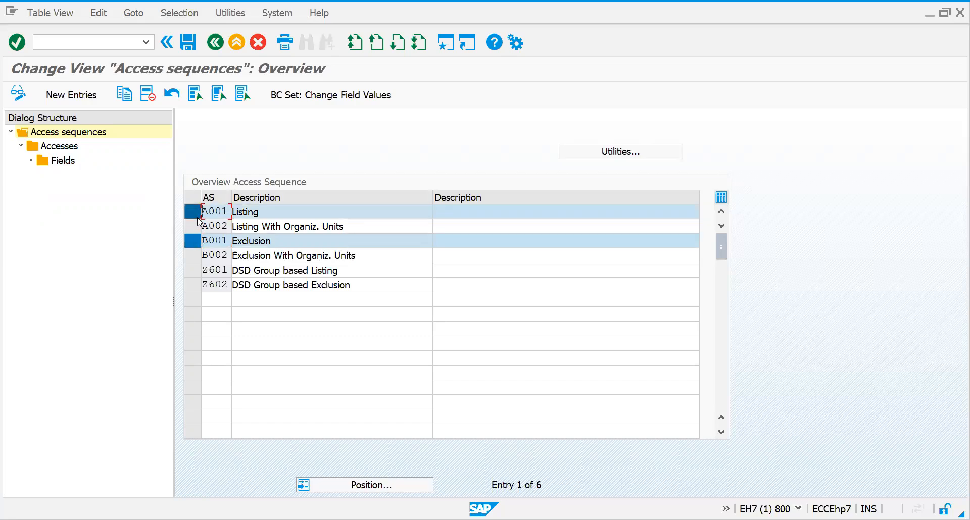
{"action": "left_click", "coordinate": [194, 243]}
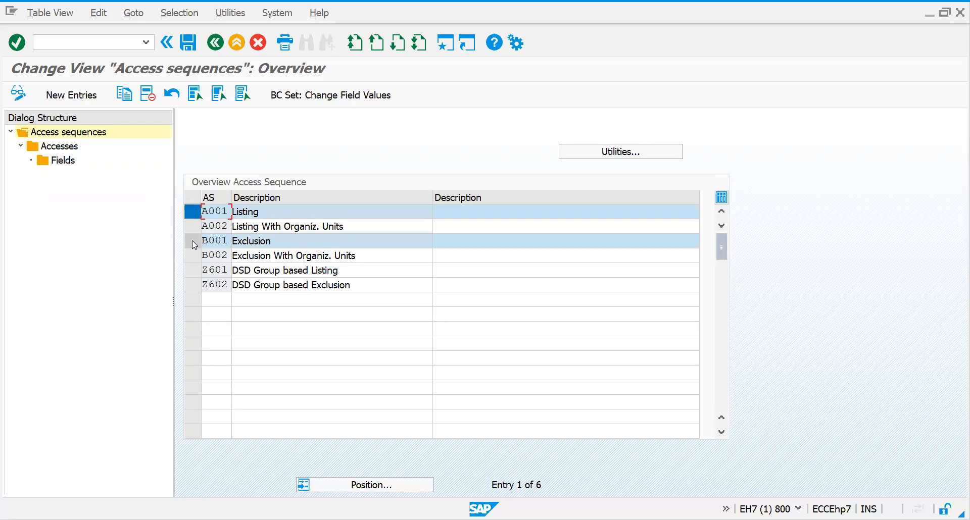
{"action": "left_click", "coordinate": [56, 147]}
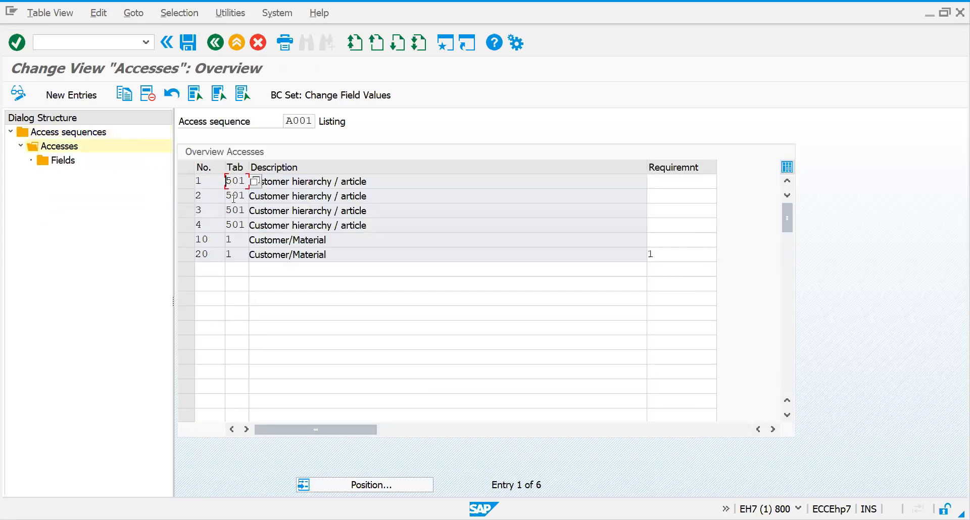
{"action": "left_click", "coordinate": [237, 243]}
{"action": "left_click", "coordinate": [236, 255]}
{"action": "left_click", "coordinate": [215, 44]}
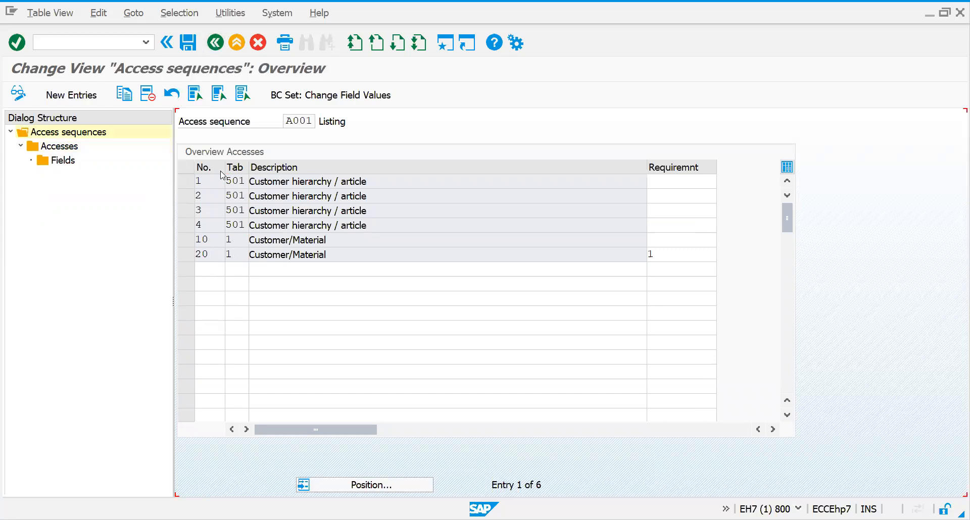
Examine the accesses of the Exclusion access sequence B001 and return to the overview.
{"action": "left_click", "coordinate": [196, 241]}
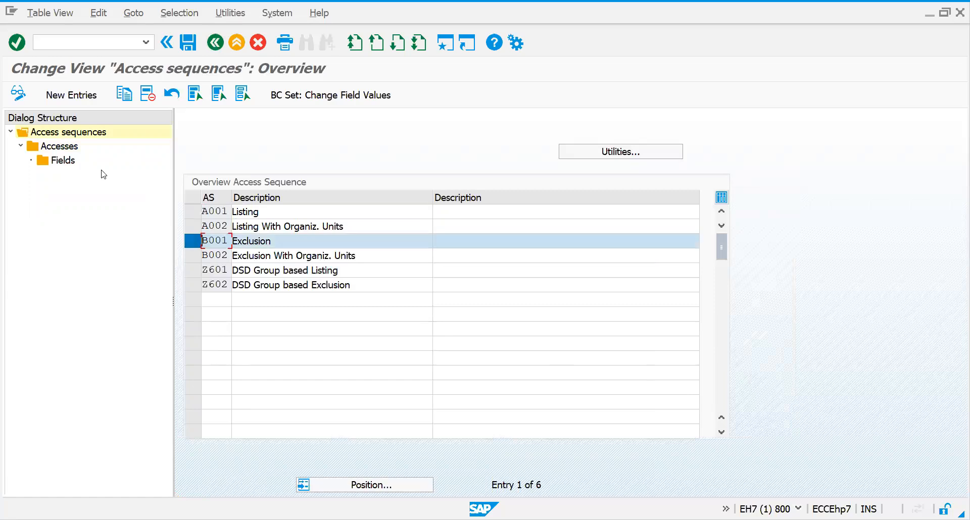
{"action": "double_click", "coordinate": [73, 148]}
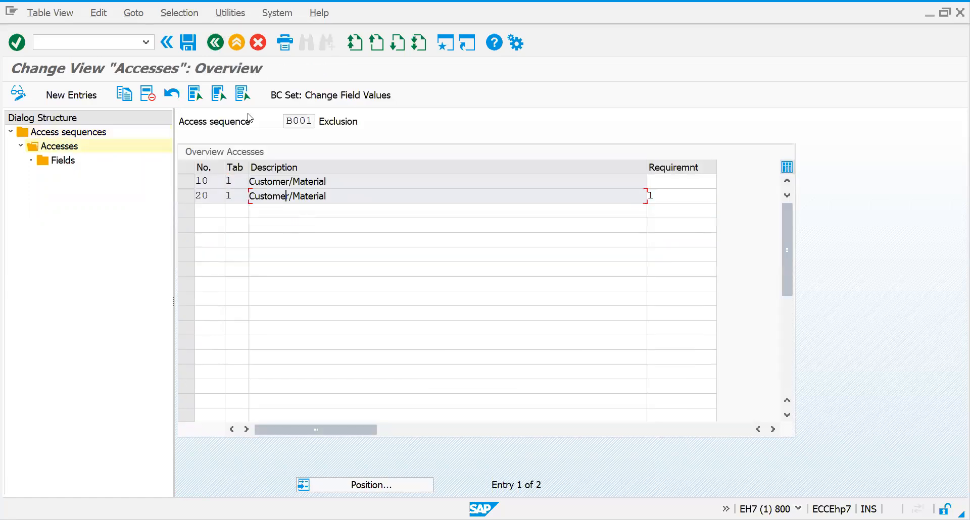
{"action": "left_click", "coordinate": [215, 42]}
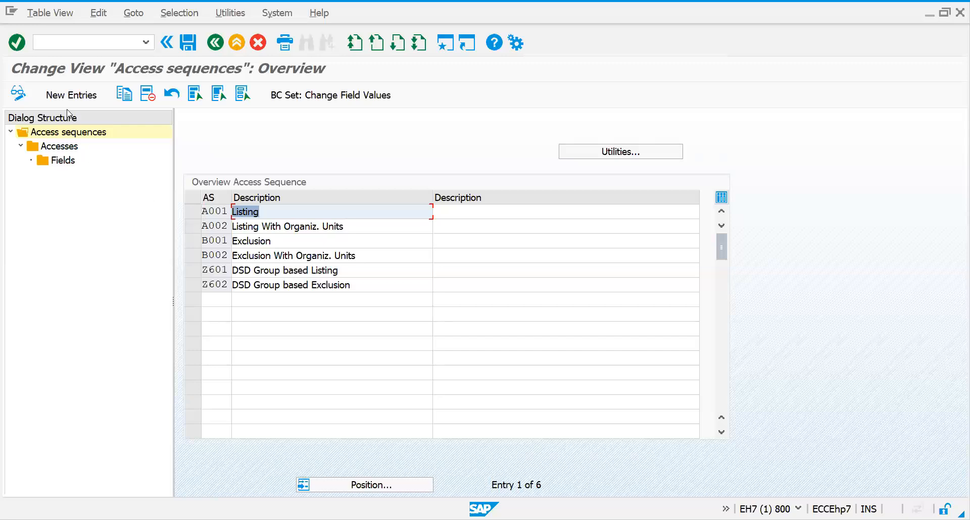
Add a new access sequence Z001 with the description "Mat exclusion".
{"action": "left_click", "coordinate": [62, 97]}
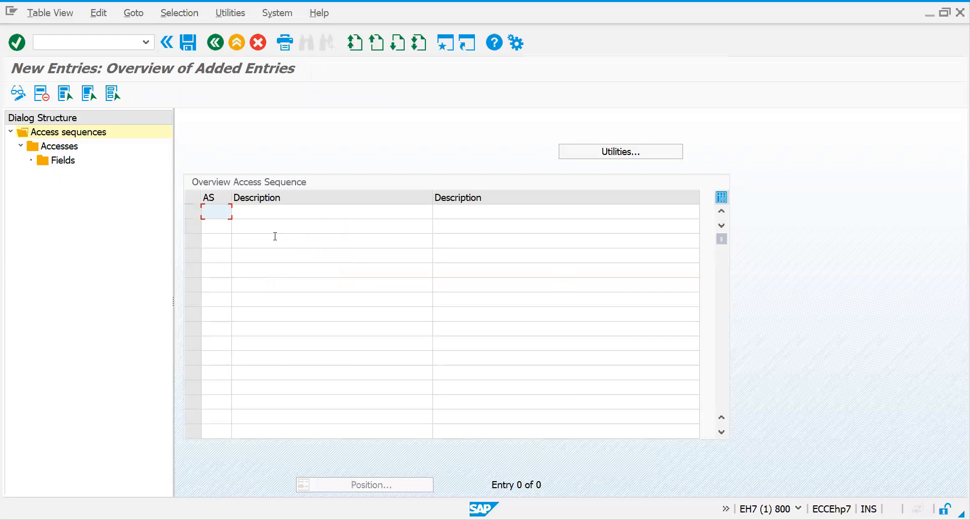
{"action": "type", "text": "z001"}
{"action": "key", "text": "Tab"}
{"action": "type", "text": "M"}
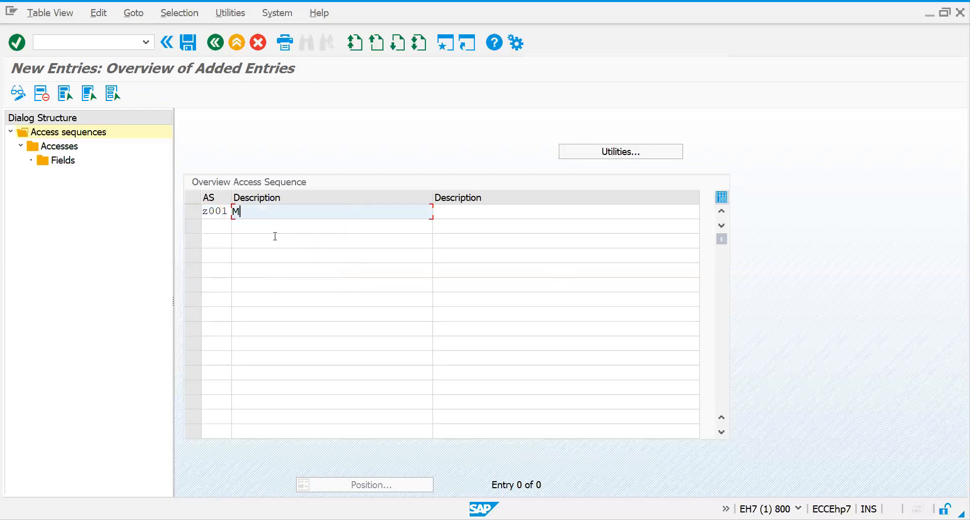
{"action": "type", "text": "at exclusion"}
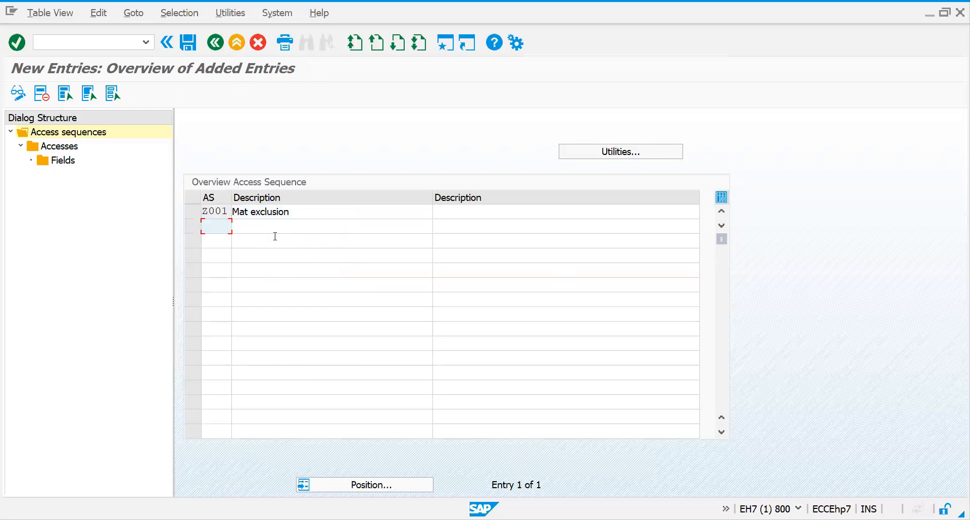
Add a second access sequence Z002 with the description "Mat Inclusion" and save the new access sequences.
{"action": "key", "text": "Return"}
{"action": "type", "text": "z002"}
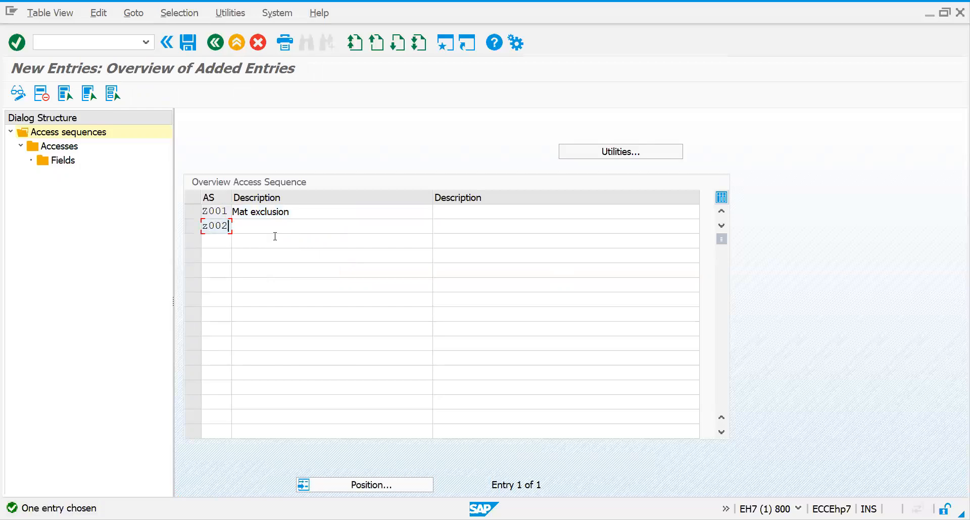
{"action": "key", "text": "Tab"}
{"action": "type", "text": "m"}
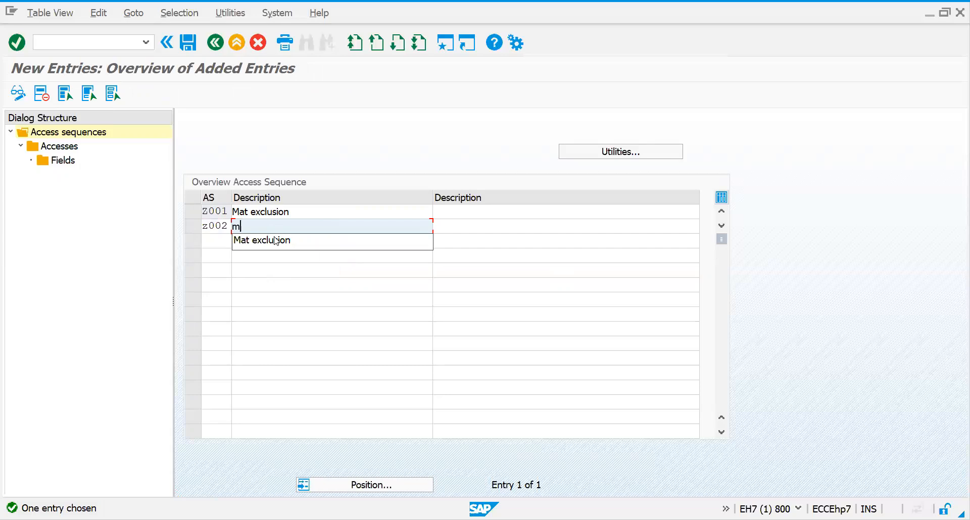
{"action": "key", "text": "BackSpace"}
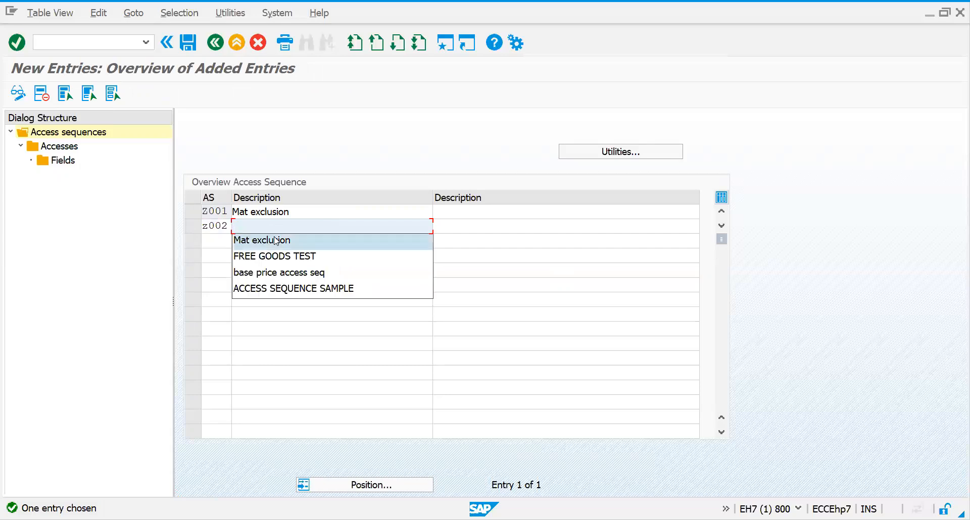
{"action": "left_click", "coordinate": [276, 240]}
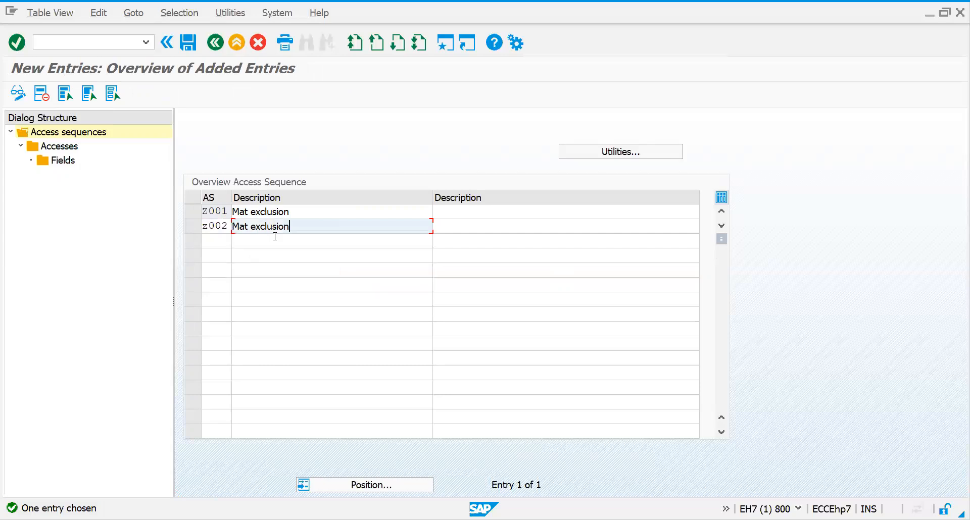
{"action": "left_click", "coordinate": [251, 226]}
{"action": "key", "text": "Delete"}
{"action": "key", "text": "Delete"}
{"action": "type", "text": "In"}
{"action": "key", "text": "Return"}
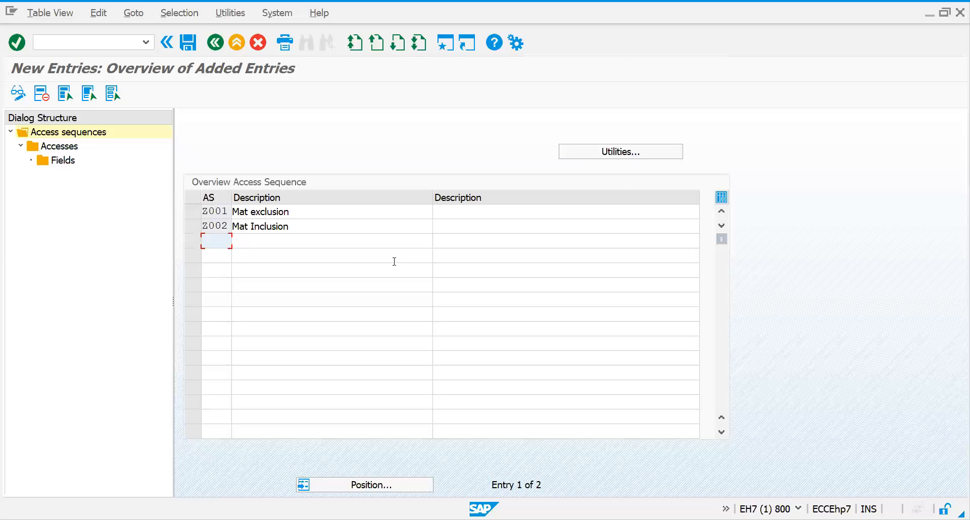
{"action": "key", "text": "ctrl+s"}
{"action": "key", "text": "Return"}
Add access number 10 with table 605 to the access sequence Z001.
{"action": "left_click", "coordinate": [197, 214]}
{"action": "left_click", "coordinate": [59, 147]}
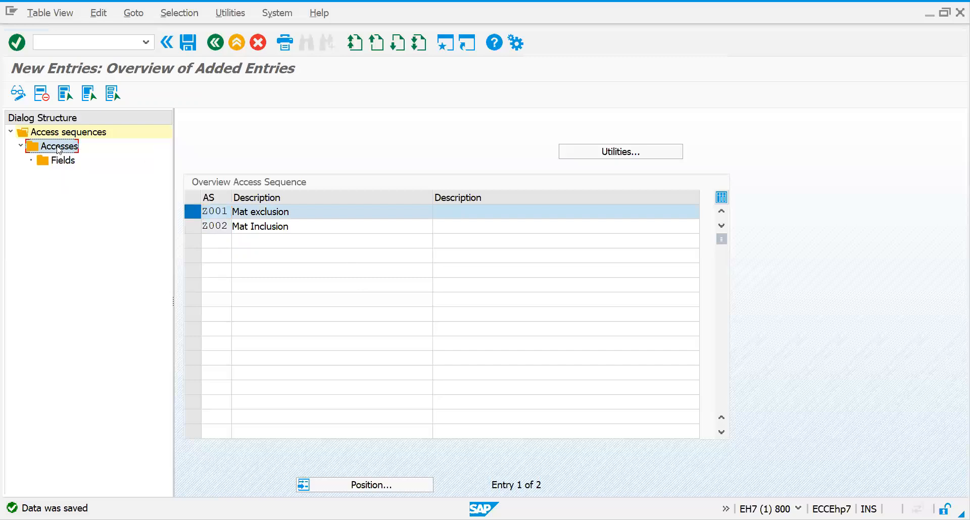
{"action": "double_click", "coordinate": [59, 147]}
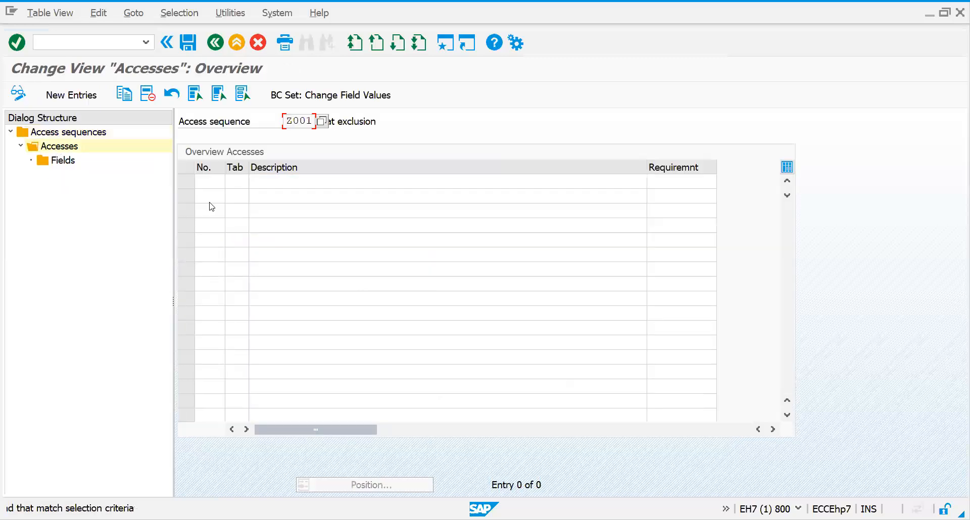
{"action": "left_click", "coordinate": [71, 97]}
{"action": "type", "text": "10"}
{"action": "key", "text": "Tab"}
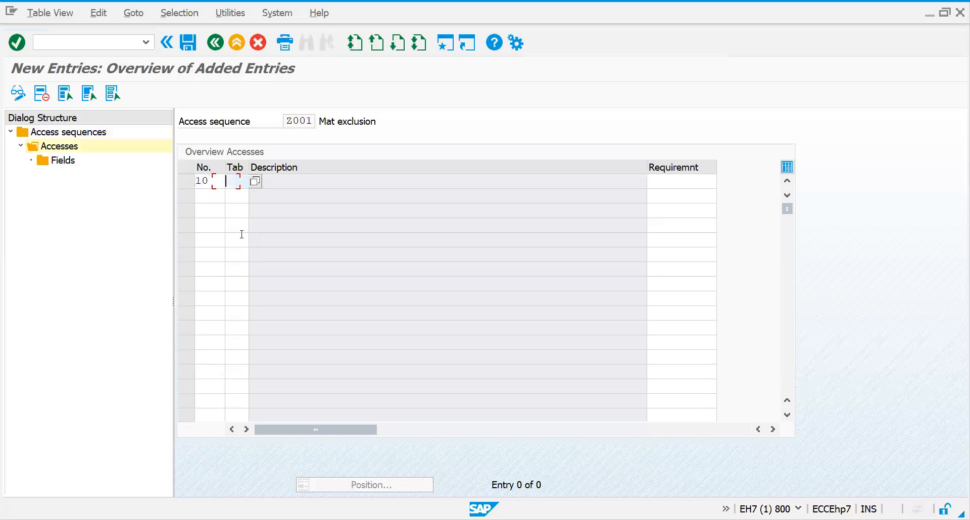
{"action": "type", "text": "605"}
{"action": "key", "text": "Return"}
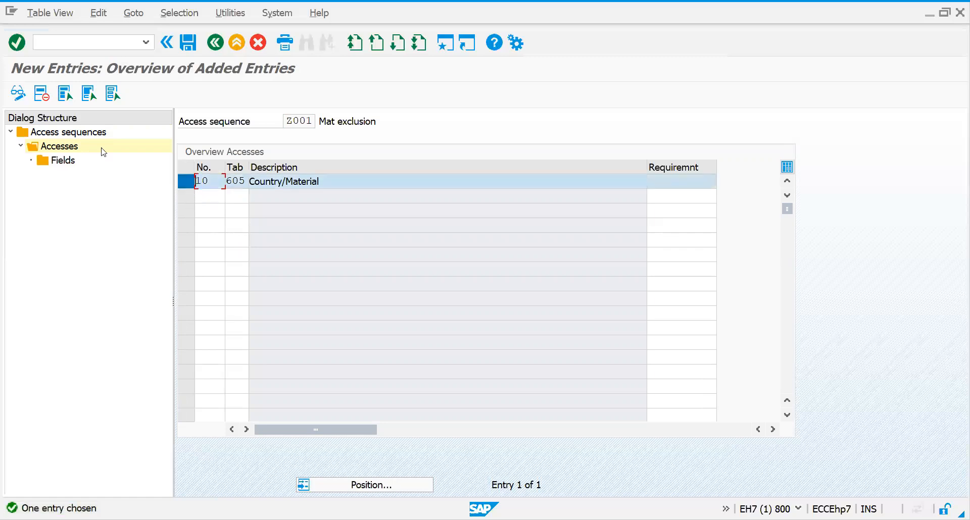
Open the fields of access 10 in Z001 to assign them, and return to the access sequence overview.
{"action": "double_click", "coordinate": [63, 160]}
{"action": "key", "text": "Return"}
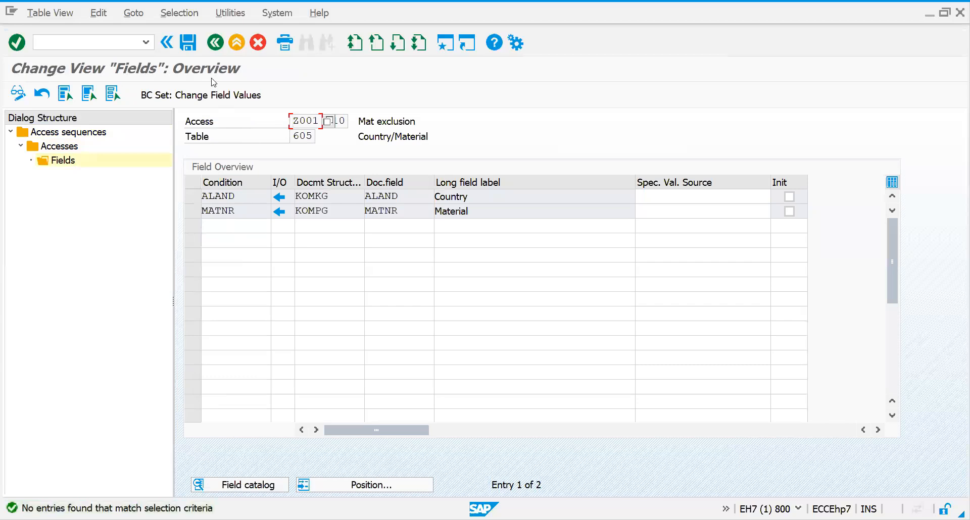
{"action": "left_click", "coordinate": [215, 43]}
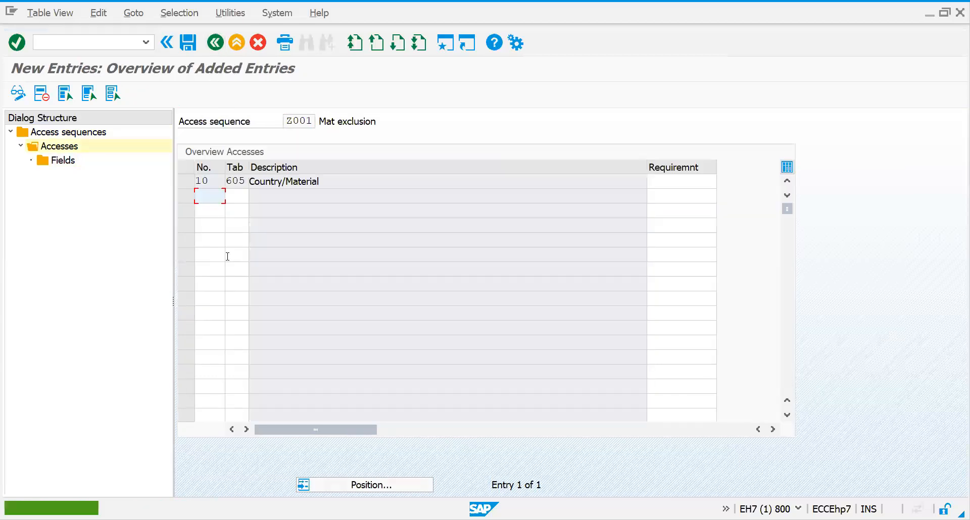
{"action": "left_click", "coordinate": [215, 44]}
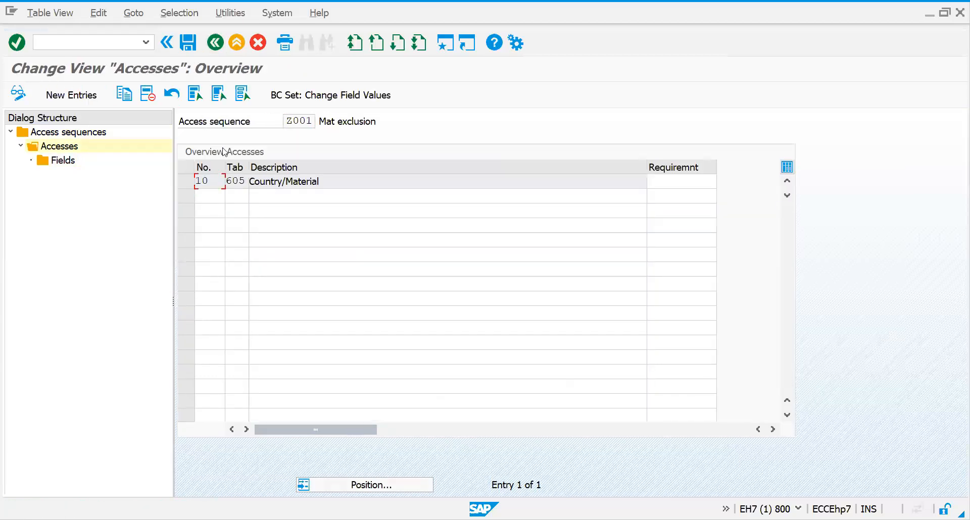
{"action": "left_click", "coordinate": [216, 44]}
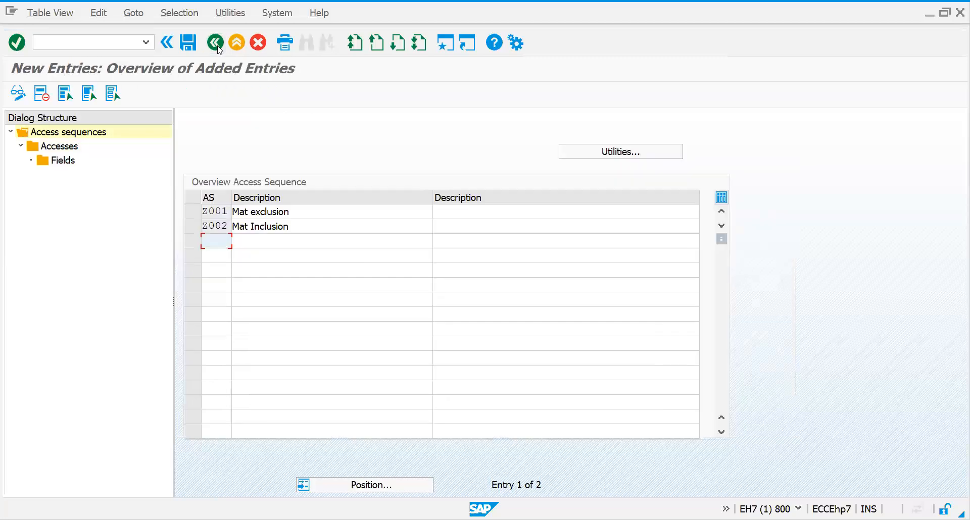
Add access number 10 with table 605 to the access sequence Z002.
{"action": "left_click", "coordinate": [192, 227]}
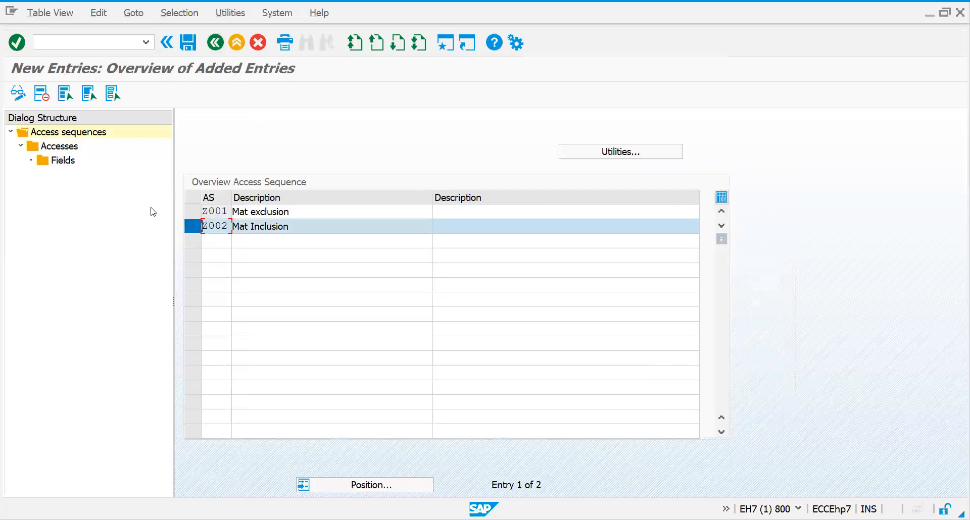
{"action": "left_click", "coordinate": [76, 147]}
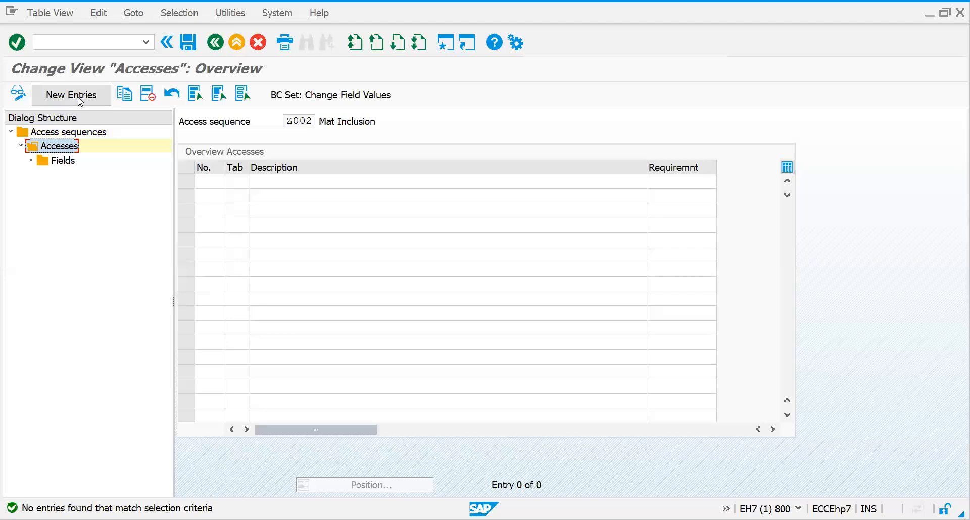
{"action": "left_click", "coordinate": [70, 95]}
{"action": "type", "text": "10"}
{"action": "key", "text": "Tab"}
{"action": "type", "text": "605"}
{"action": "key", "text": "Return"}
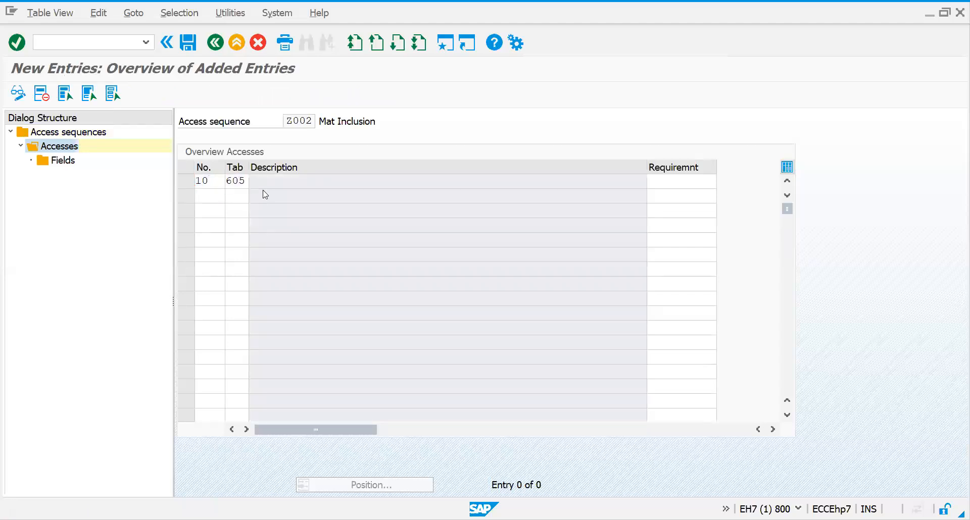
Open the fields of access 10 in Z002 to assign them, and return to the access sequence overview.
{"action": "left_click", "coordinate": [185, 182]}
{"action": "double_click", "coordinate": [72, 162]}
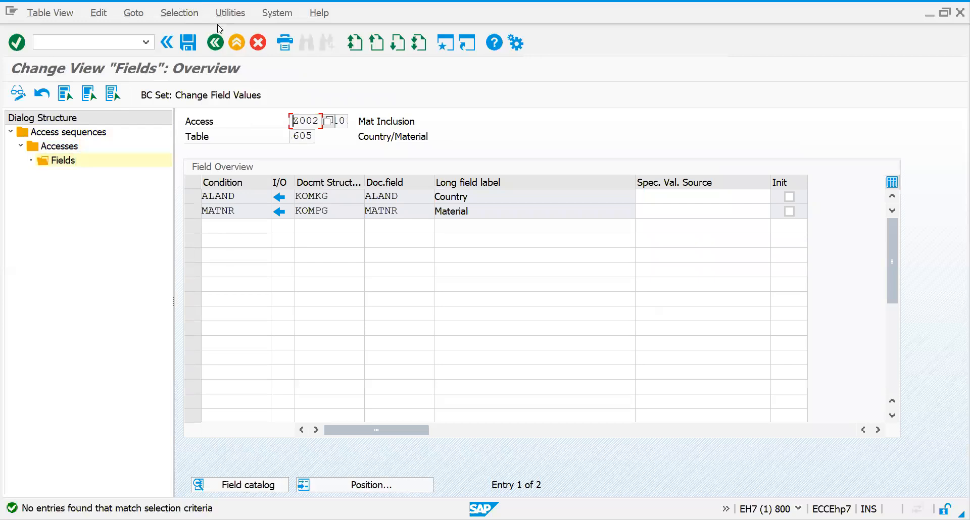
{"action": "left_click", "coordinate": [217, 41]}
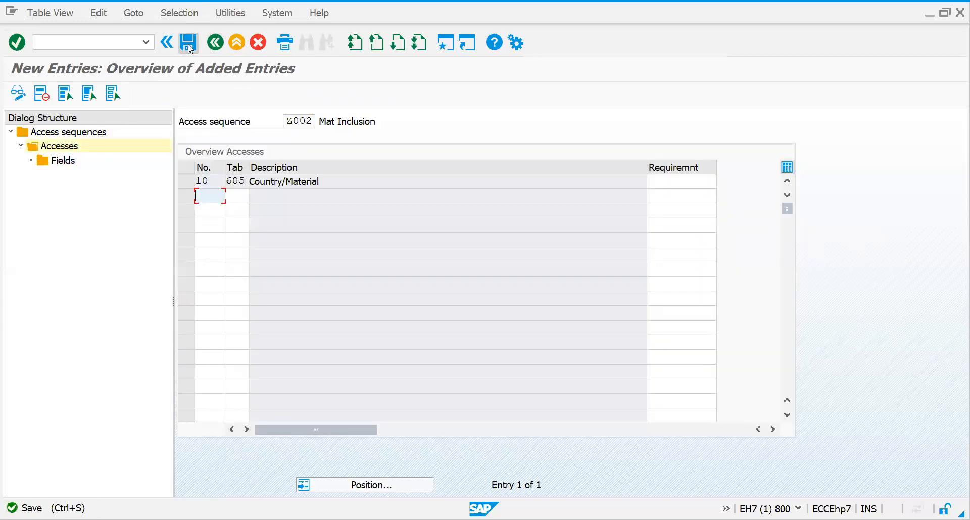
{"action": "left_click", "coordinate": [215, 43]}
{"action": "left_click", "coordinate": [215, 42]}
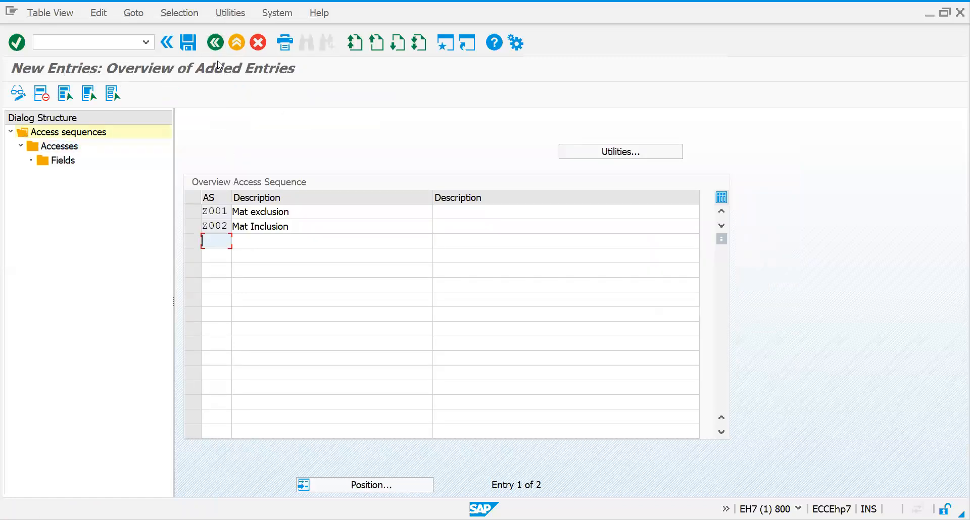
Return to the listing/exclusion activities and open maintenance of the listing/exclusion types.
{"action": "left_click", "coordinate": [211, 46]}
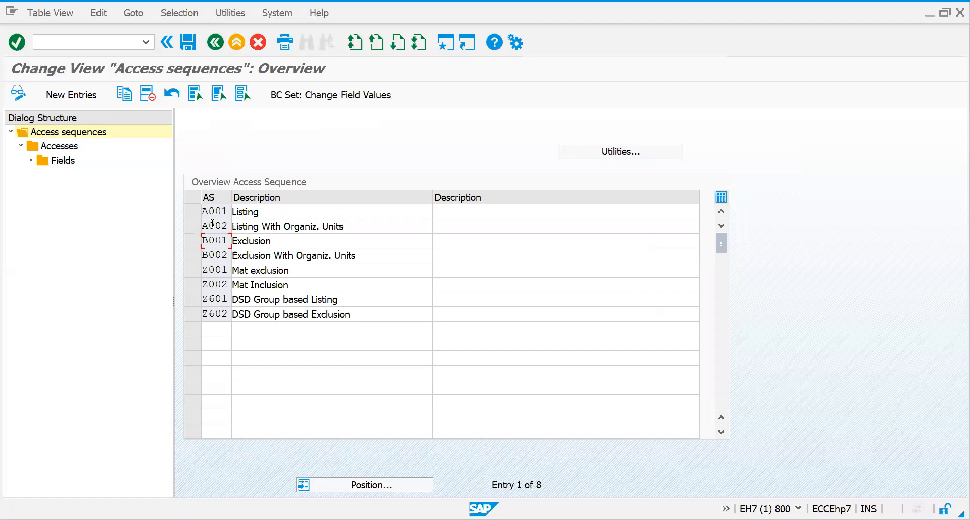
{"action": "left_click", "coordinate": [215, 42]}
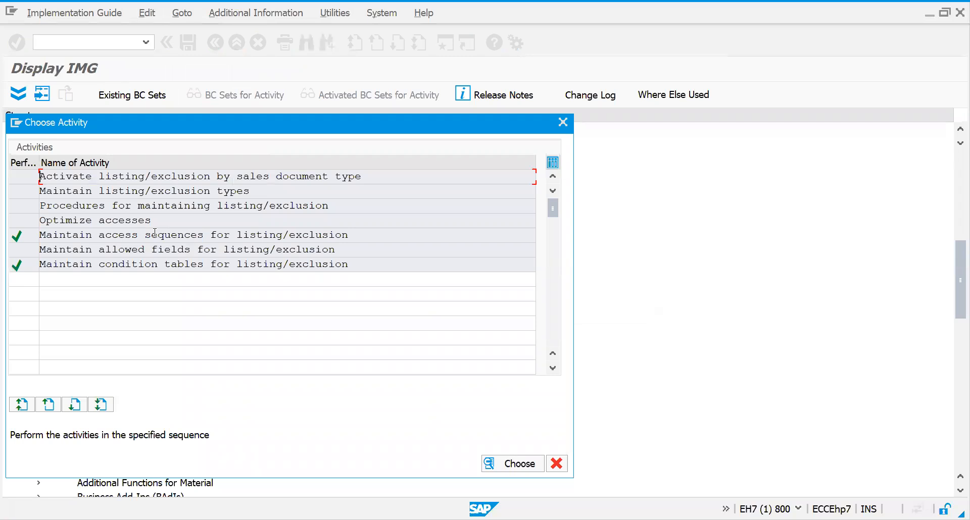
{"action": "double_click", "coordinate": [164, 191]}
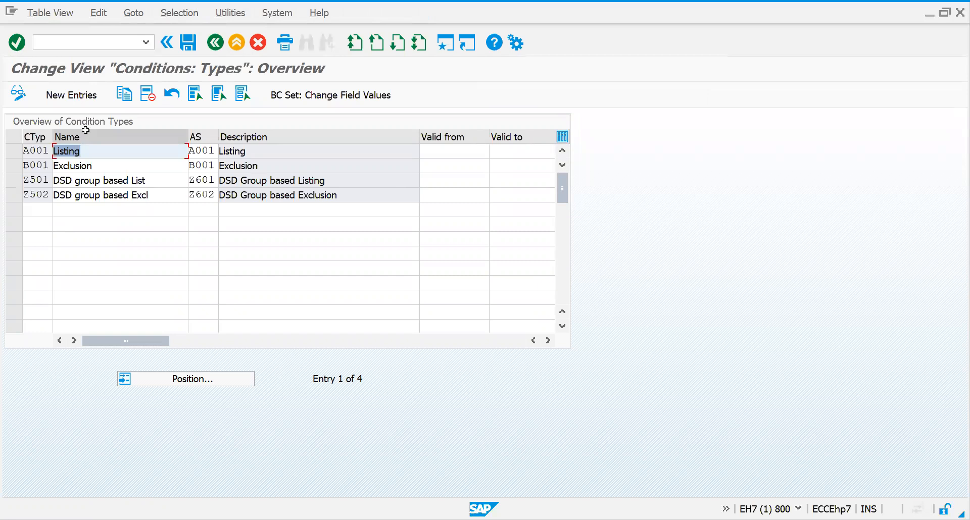
{"action": "left_click", "coordinate": [35, 166]}
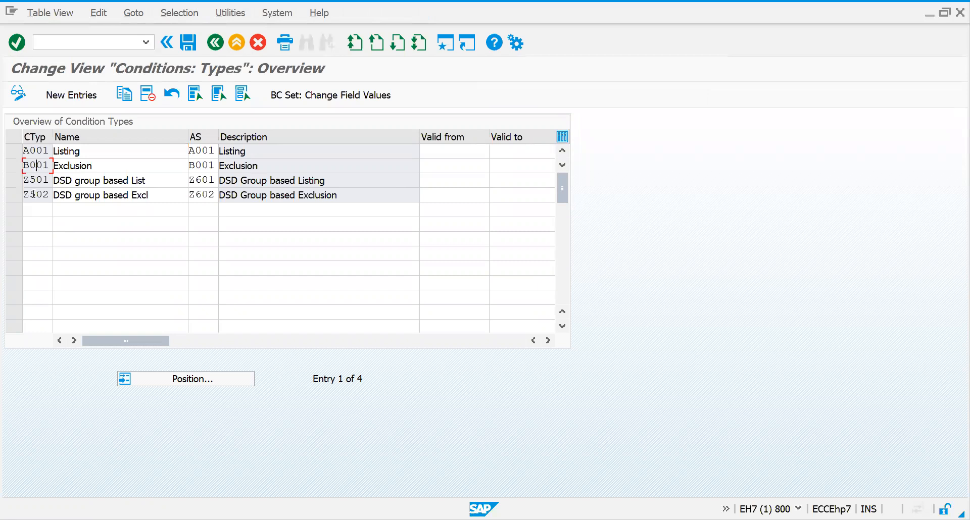
Add a new condition type Z001 named "Exclusion" with access sequence Z001.
{"action": "left_click", "coordinate": [69, 97]}
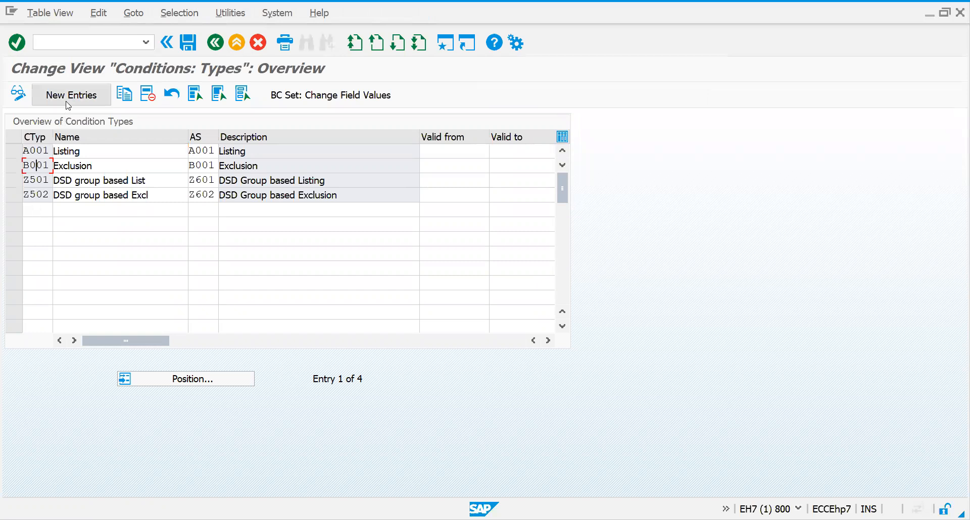
{"action": "type", "text": "z"}
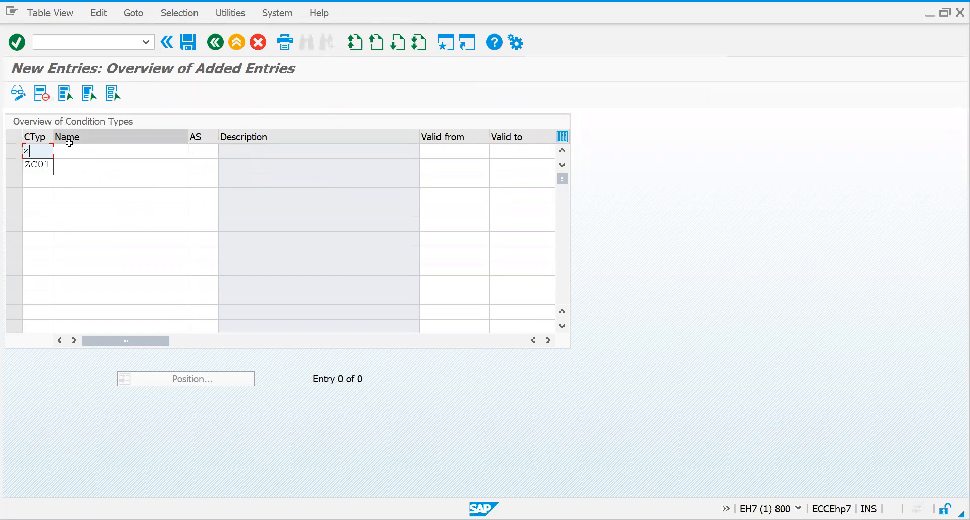
{"action": "type", "text": "001"}
{"action": "key", "text": "Tab"}
{"action": "key", "text": "Tab"}
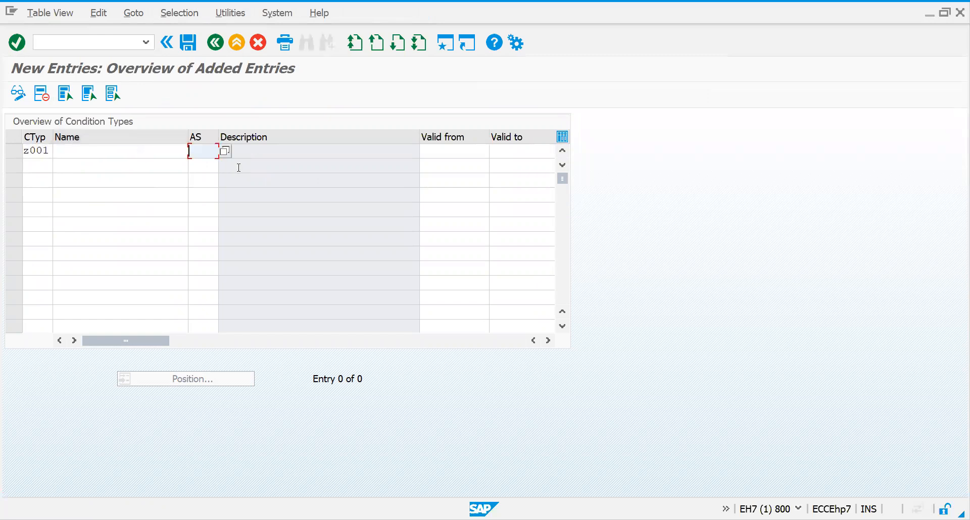
{"action": "left_click", "coordinate": [225, 151]}
{"action": "double_click", "coordinate": [62, 205]}
{"action": "left_click", "coordinate": [80, 152]}
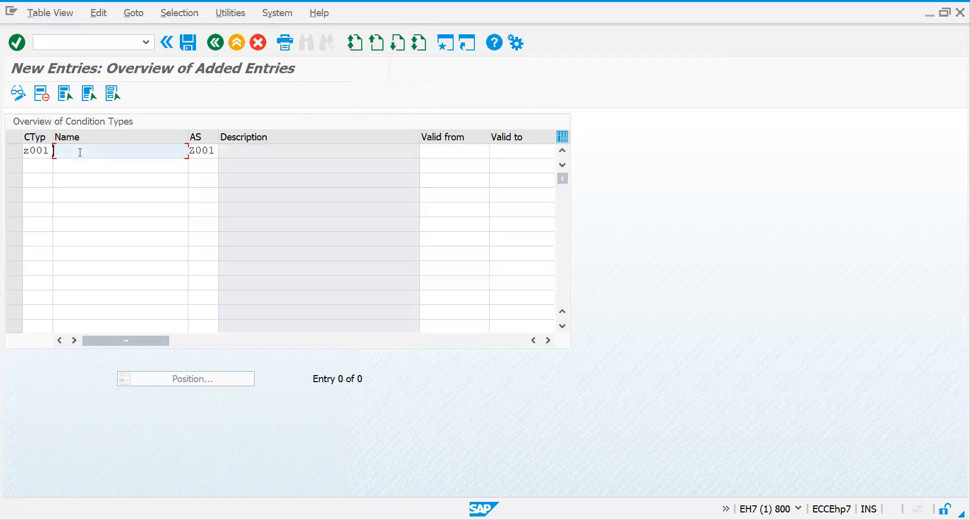
{"action": "type", "text": "Exclusion"}
{"action": "key", "text": "Return"}
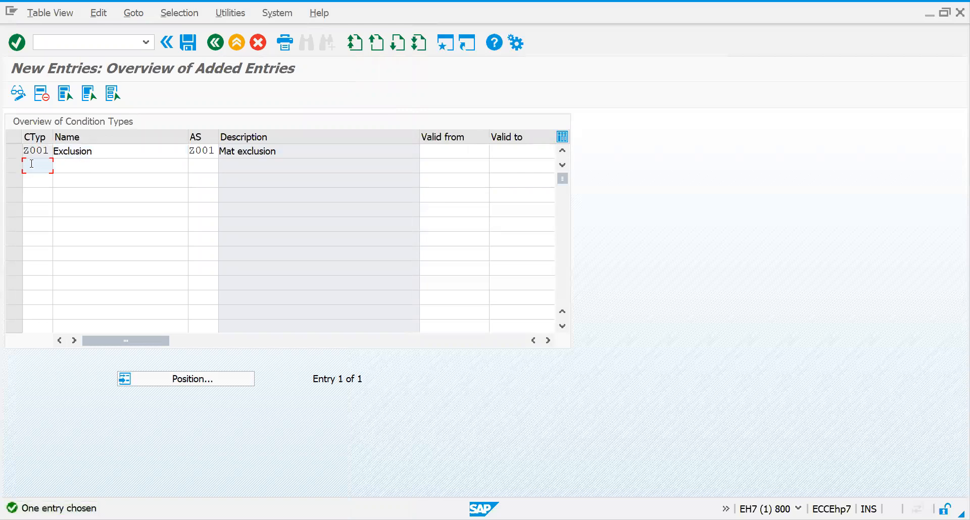
Add a condition type Z002 named "Inclusion" with access sequence Z002 and save the entries.
{"action": "type", "text": "z002"}
{"action": "type", "text": "Inclusion"}
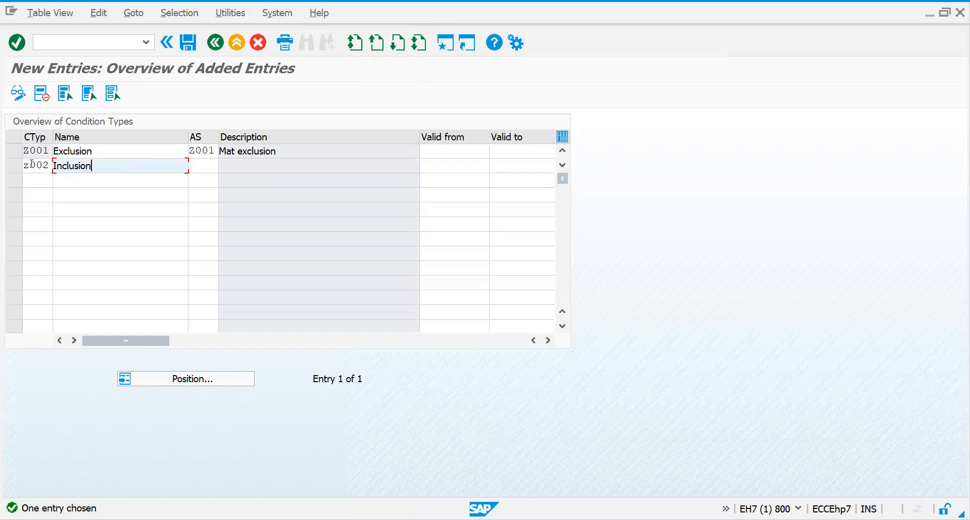
{"action": "key", "text": "Tab"}
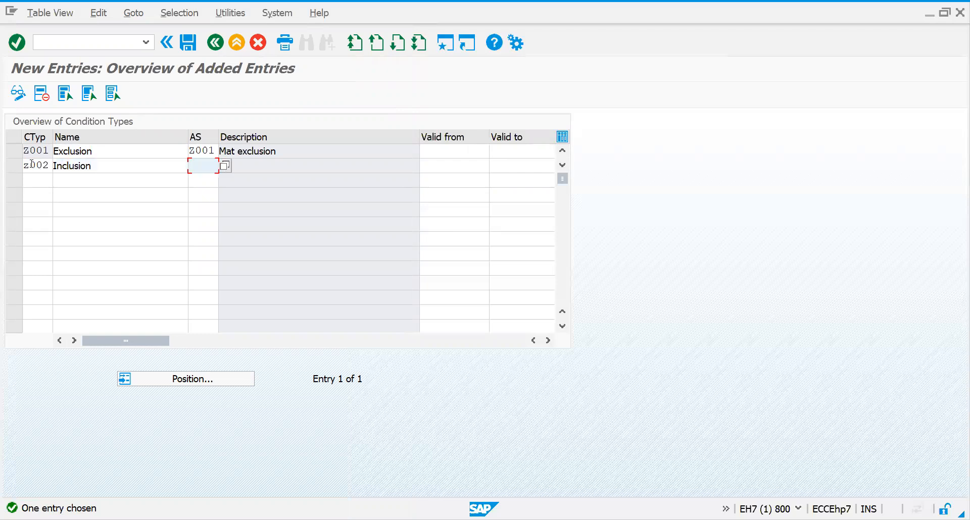
{"action": "type", "text": "z00"}
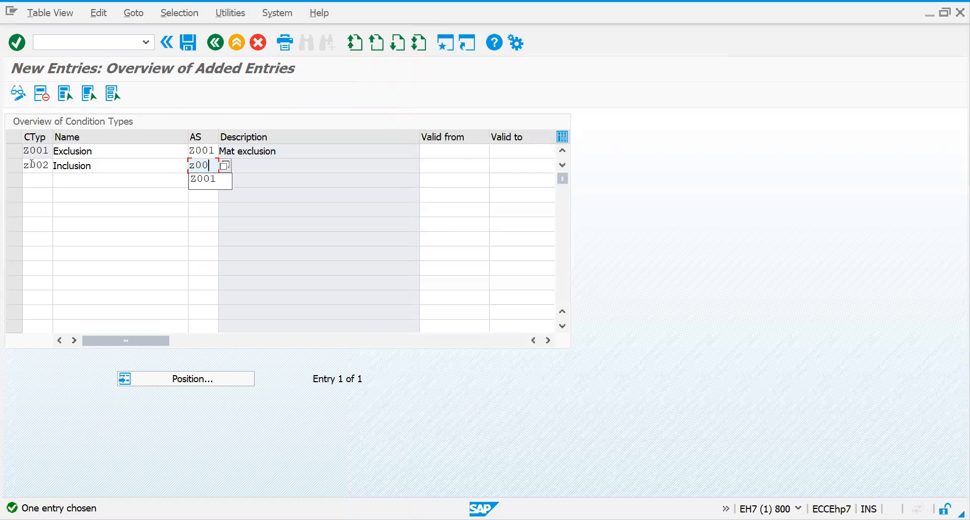
{"action": "type", "text": "2"}
{"action": "key", "text": "Return"}
{"action": "key", "text": "ctrl+s"}
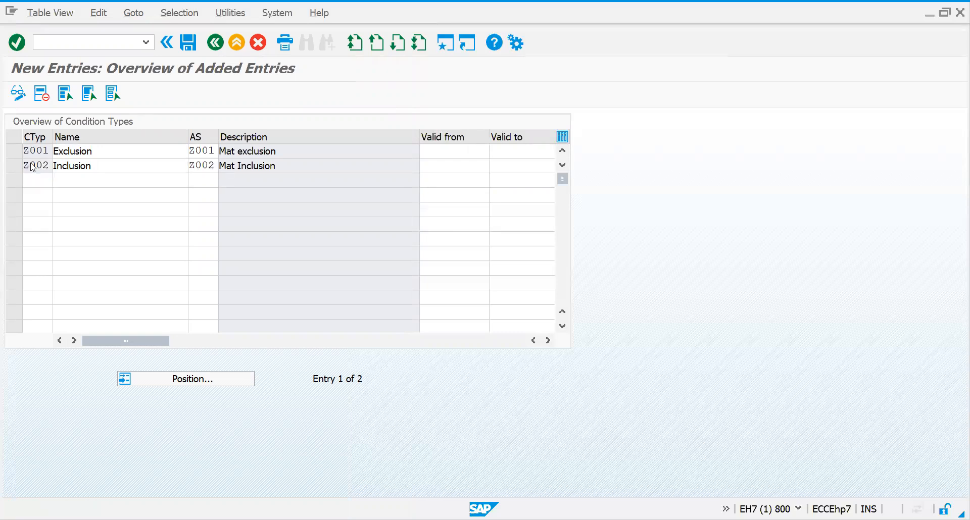
{"action": "key", "text": "ctrl+s"}
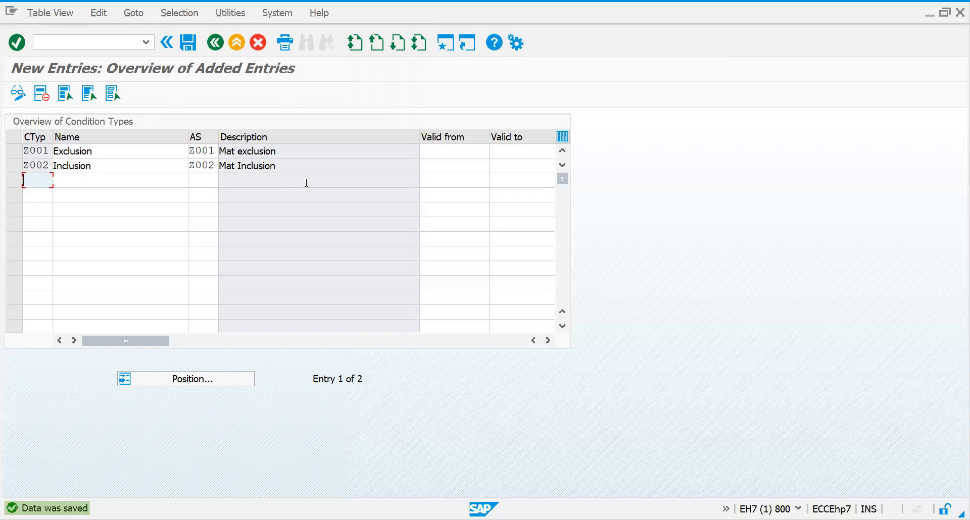
Set the proposed validity of condition type Z001 to Today's date for both Valid from and Valid to.
{"action": "left_click", "coordinate": [441, 150]}
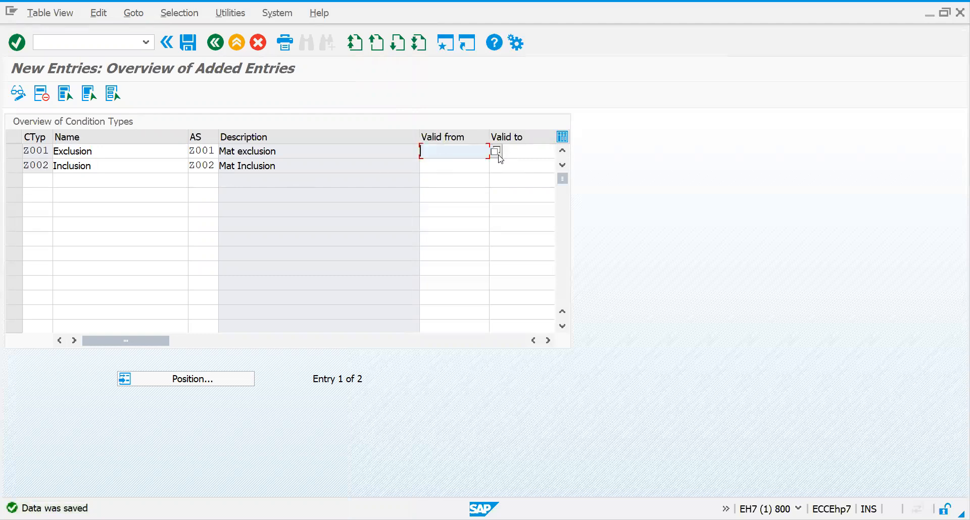
{"action": "left_click", "coordinate": [498, 153]}
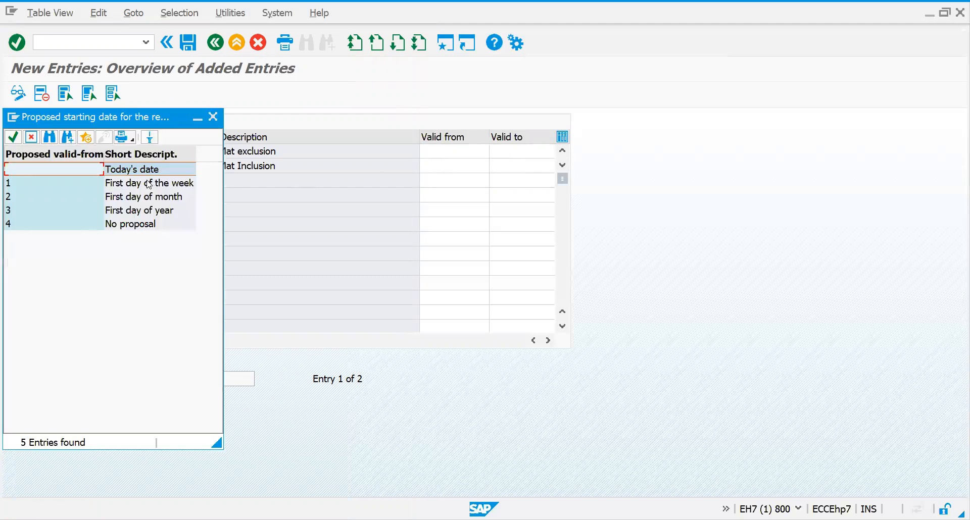
{"action": "left_click", "coordinate": [146, 171]}
{"action": "left_click", "coordinate": [541, 153]}
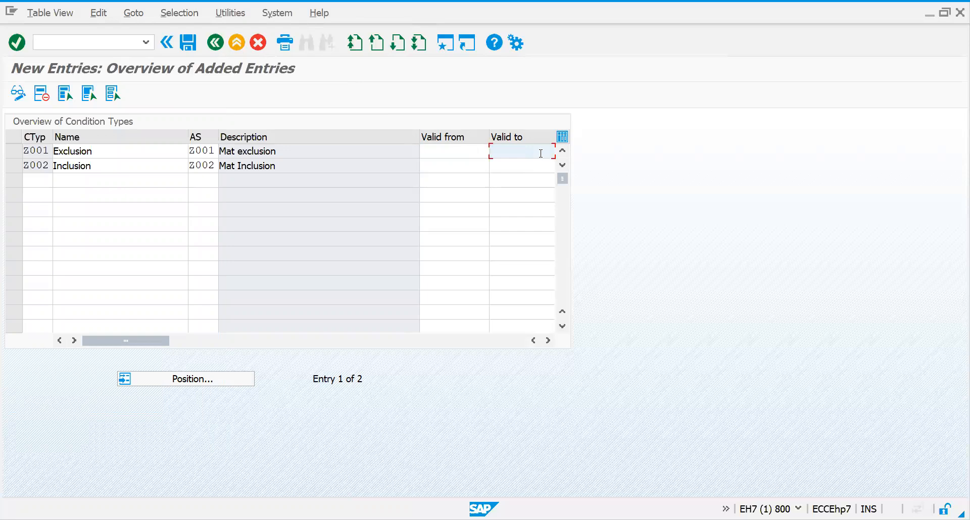
{"action": "key", "text": "F4"}
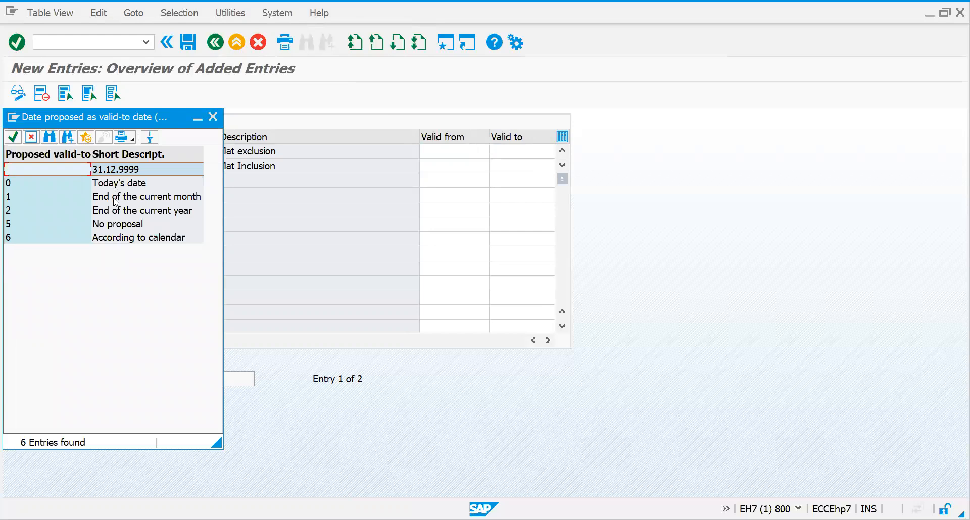
{"action": "double_click", "coordinate": [117, 184]}
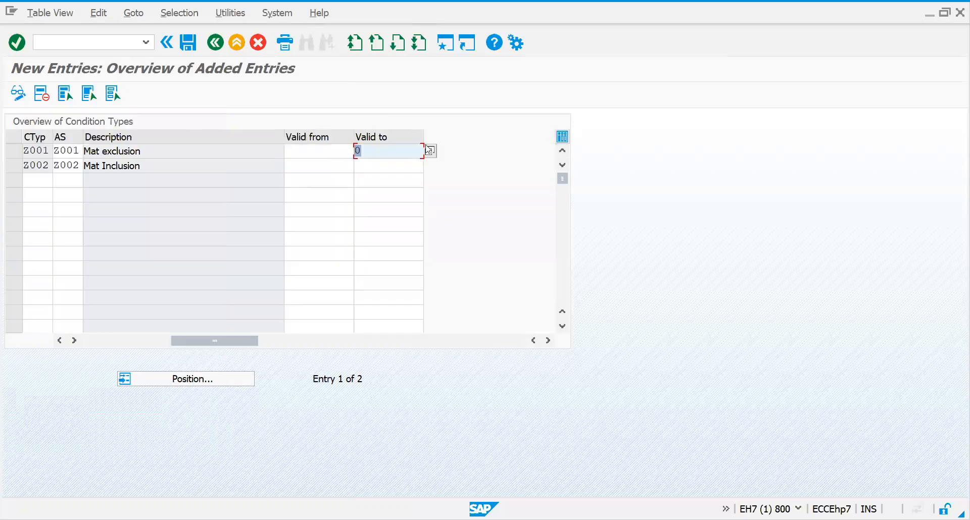
Set the proposed Valid to of condition type Z002 to Today's date and save the condition types.
{"action": "left_click", "coordinate": [321, 167]}
{"action": "left_click", "coordinate": [378, 166]}
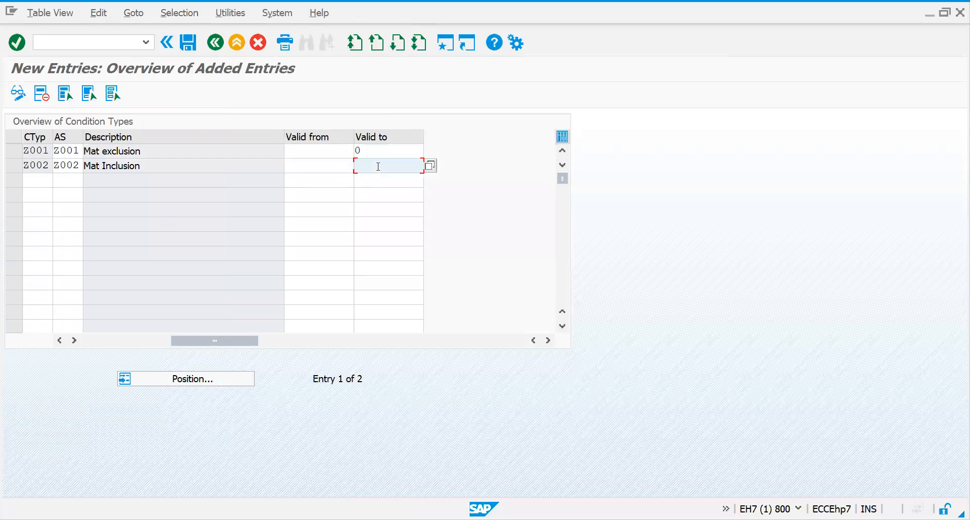
{"action": "left_click", "coordinate": [428, 167]}
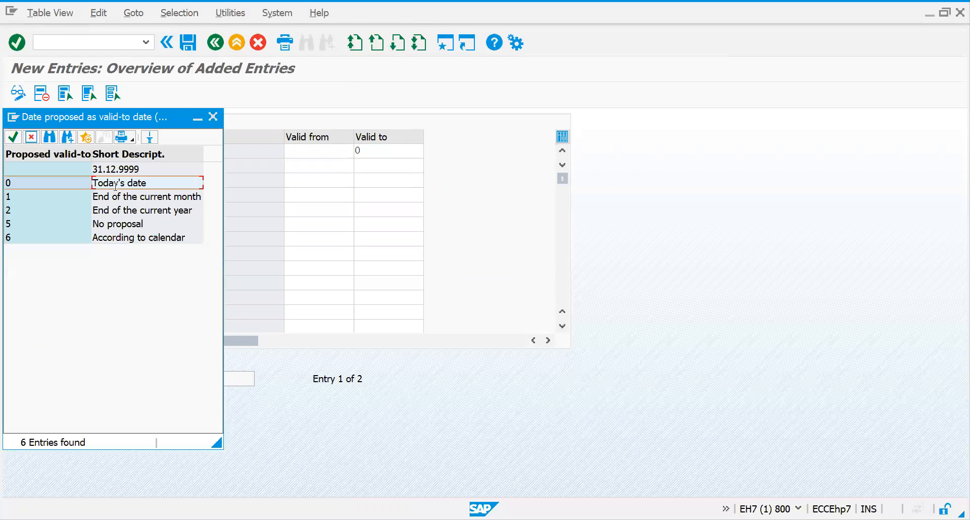
{"action": "double_click", "coordinate": [115, 187]}
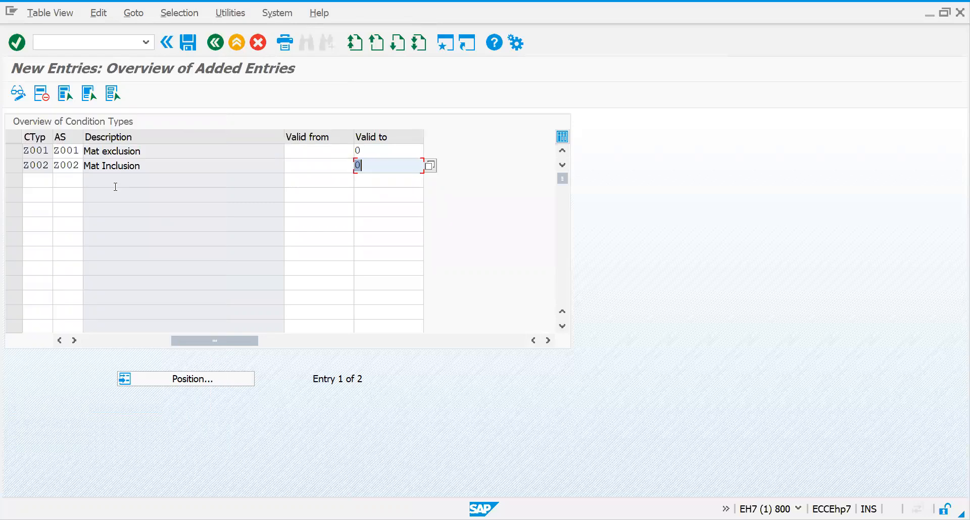
{"action": "left_click", "coordinate": [106, 342]}
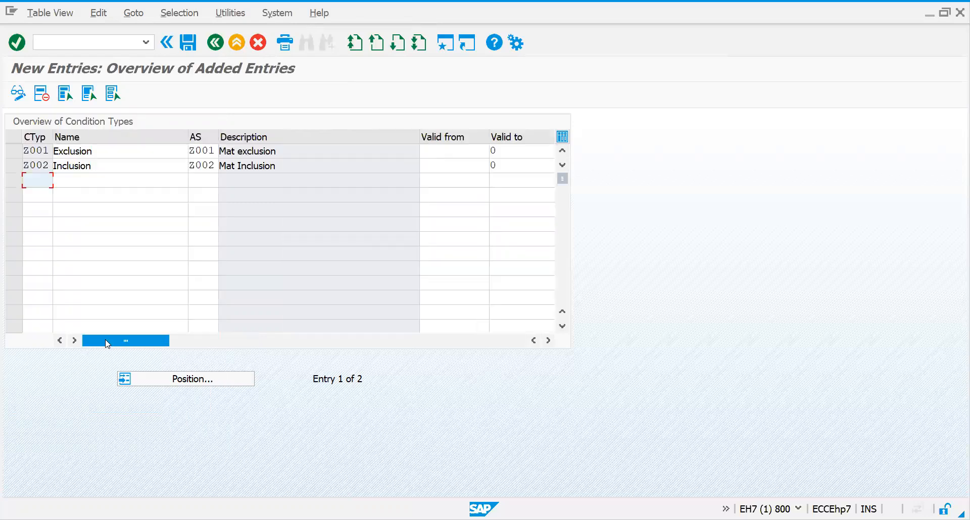
{"action": "left_click", "coordinate": [188, 43]}
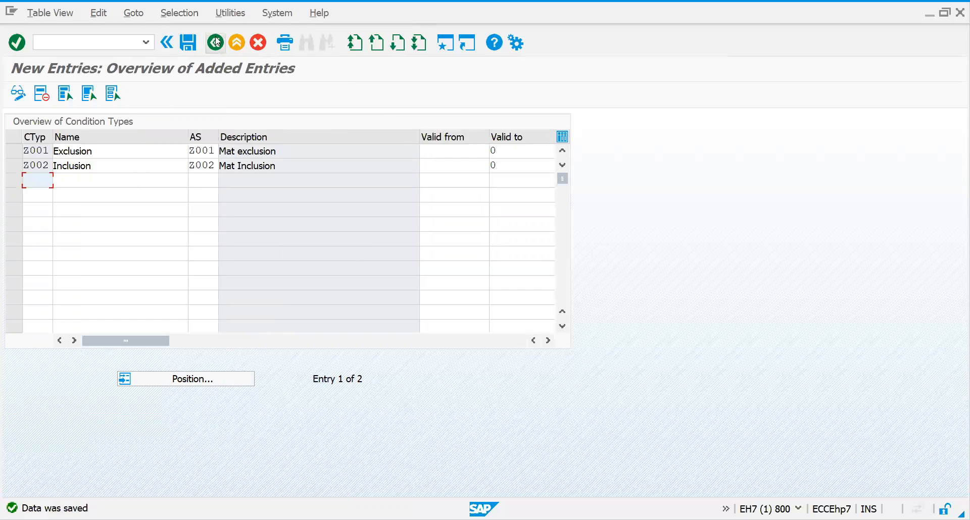
Return to the listing/exclusion activities and open the procedures for maintaining listing/exclusion.
{"action": "left_click", "coordinate": [214, 44]}
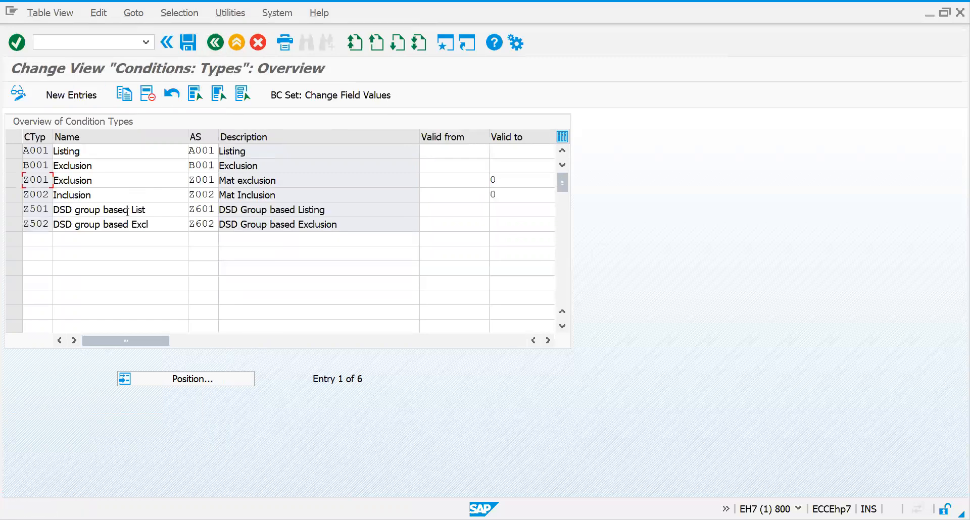
{"action": "left_click", "coordinate": [212, 44]}
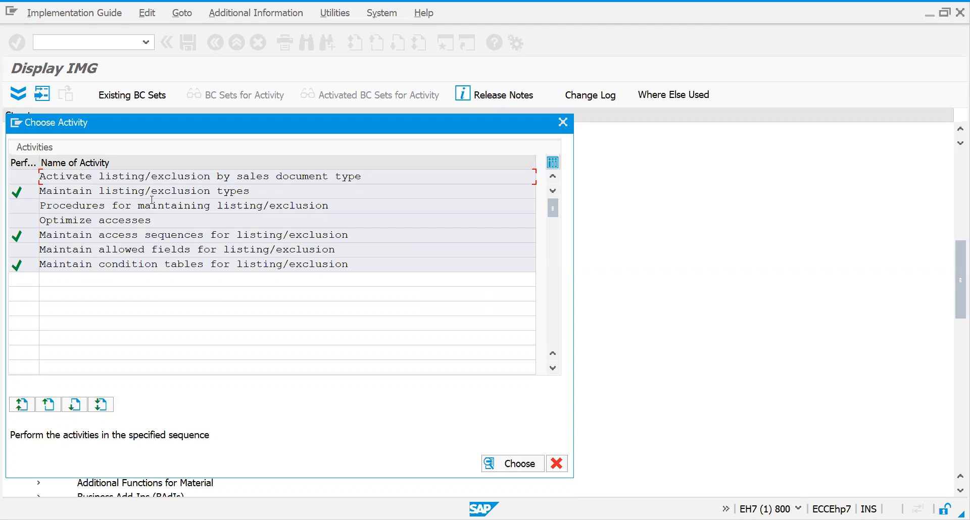
{"action": "double_click", "coordinate": [150, 207]}
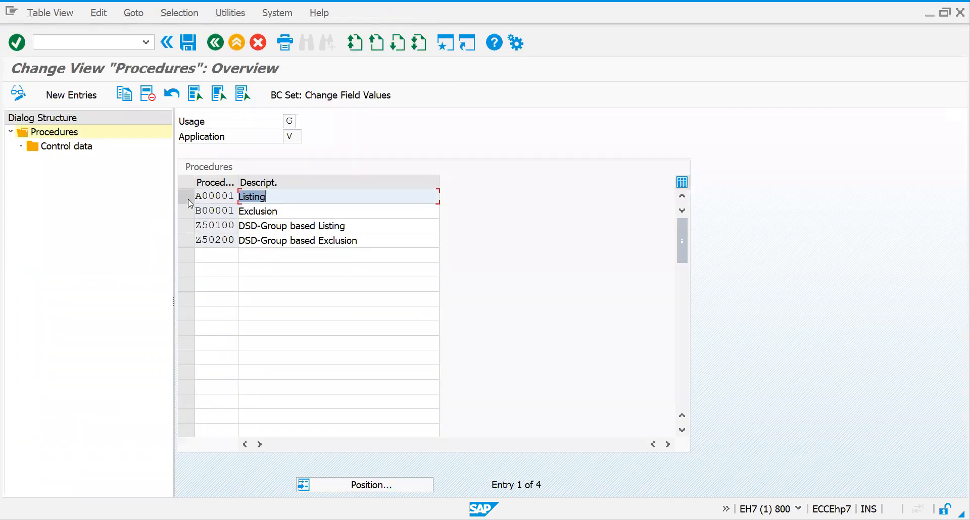
Start copying procedures A00001 and B00001, and copy the Listing procedure as Z00001 with its dependent entries.
{"action": "left_click", "coordinate": [190, 202]}
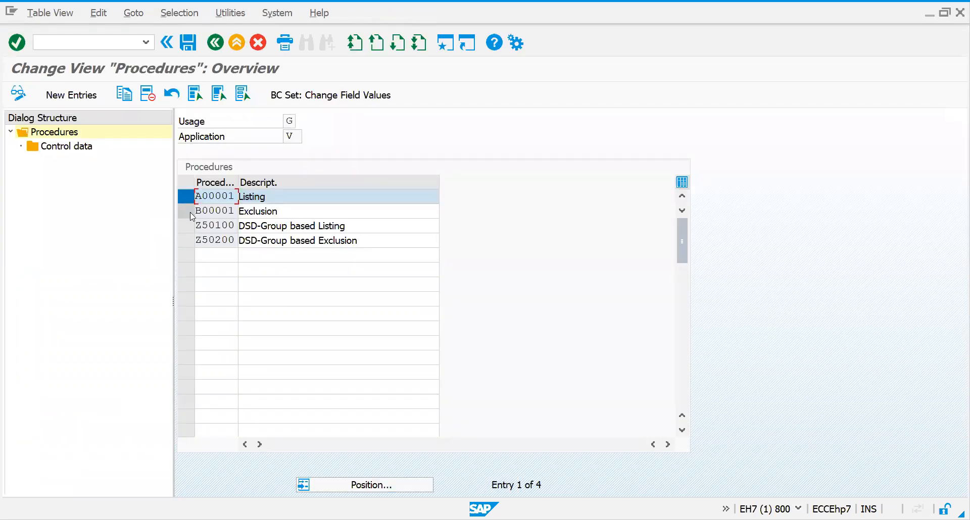
{"action": "left_click", "coordinate": [189, 211]}
{"action": "left_click", "coordinate": [126, 97]}
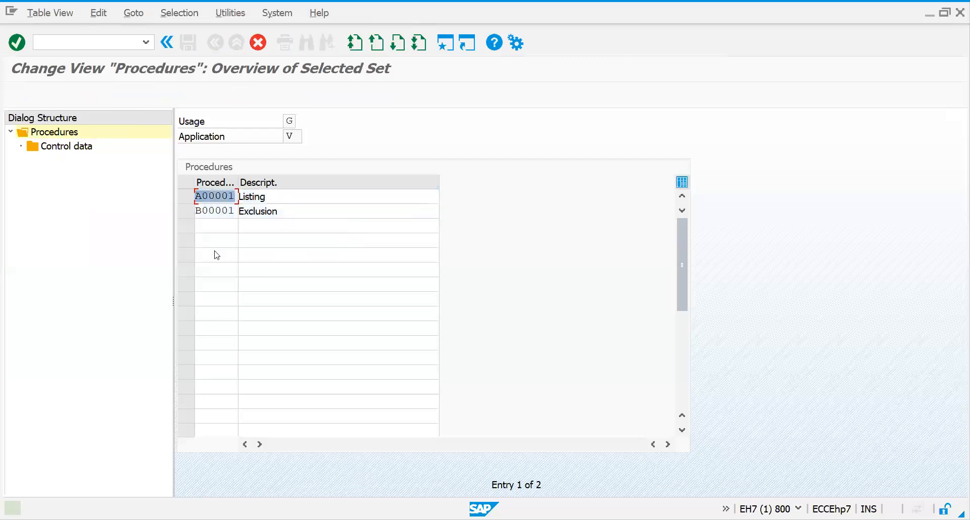
{"action": "key", "text": "Return"}
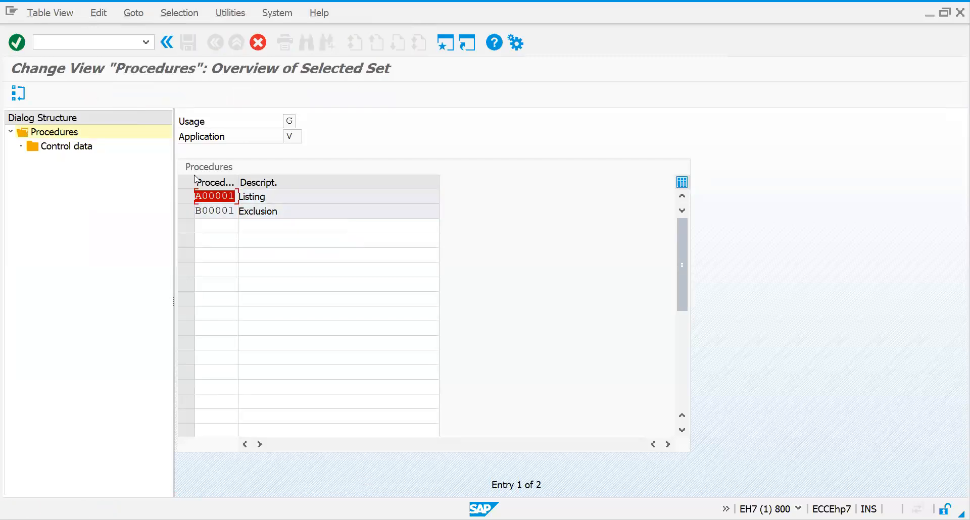
{"action": "left_click", "coordinate": [197, 196]}
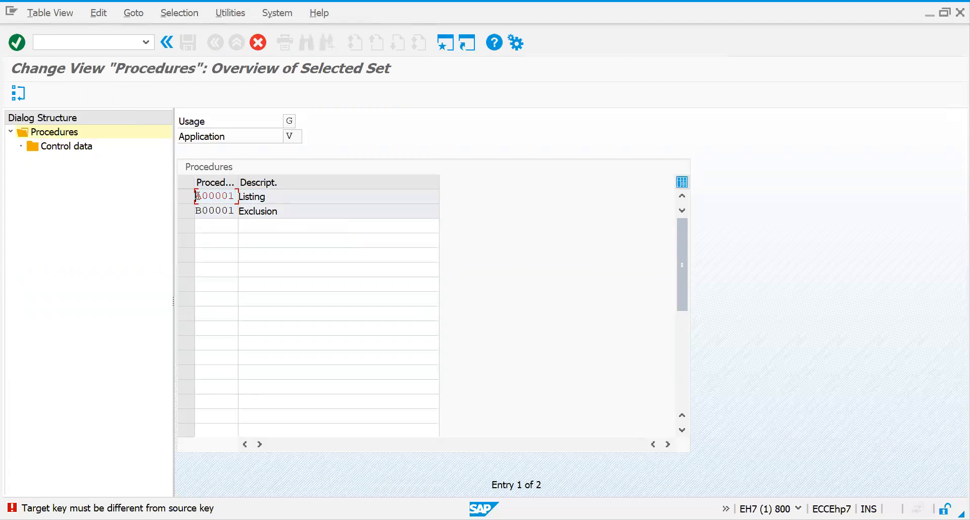
{"action": "key", "text": "Delete"}
{"action": "type", "text": "Z"}
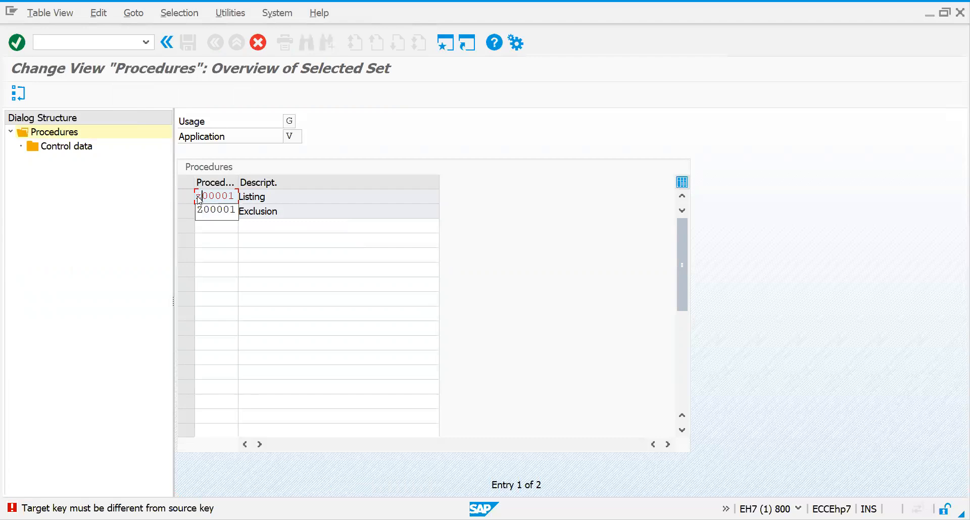
{"action": "key", "text": "Return"}
{"action": "key", "text": "Return"}
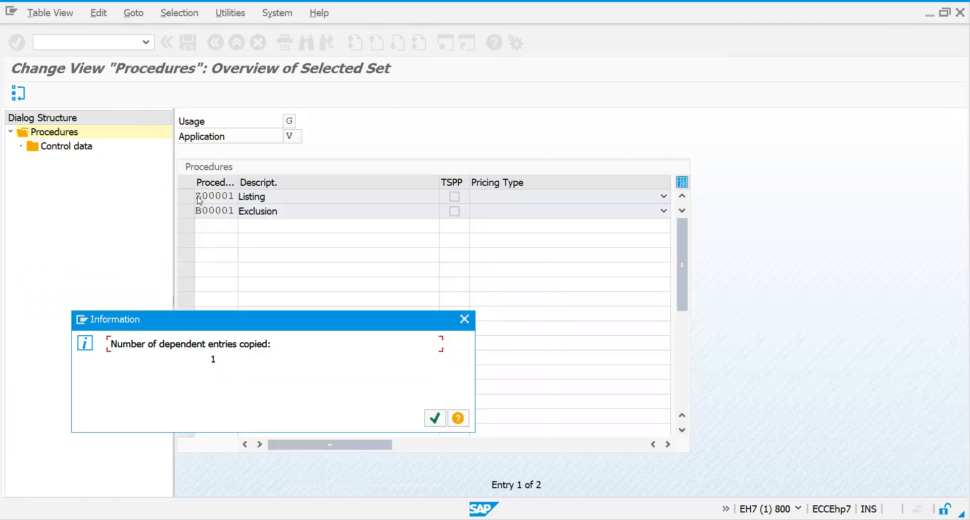
{"action": "key", "text": "Return"}
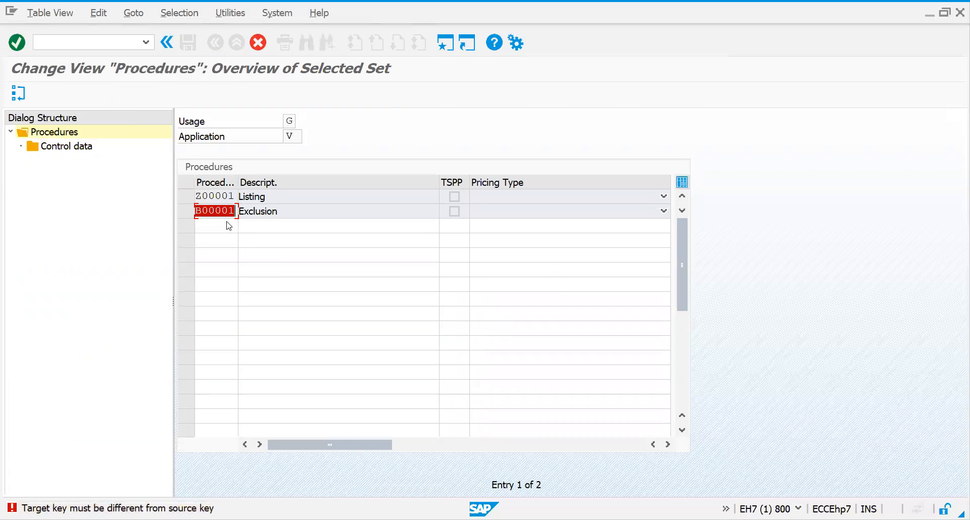
Copy the Exclusion procedure B00001 as Z00002 with all dependent entries and save both new procedures.
{"action": "left_click", "coordinate": [200, 208]}
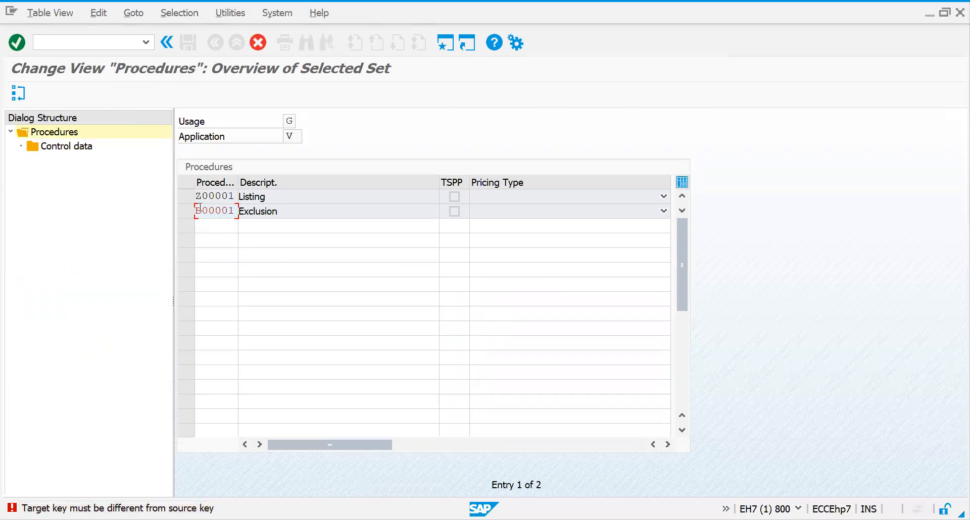
{"action": "key", "text": "BackSpace"}
{"action": "type", "text": "z"}
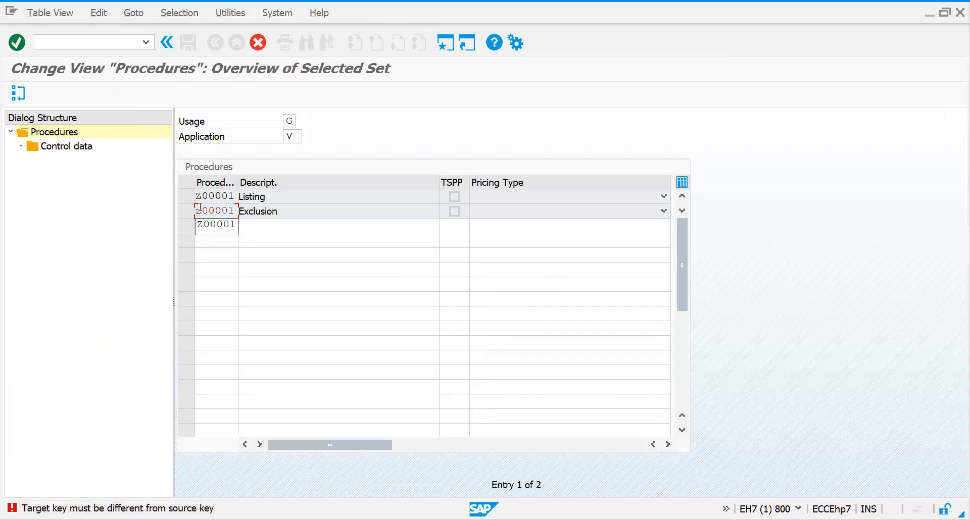
{"action": "left_click", "coordinate": [235, 209]}
{"action": "key", "text": "BackSpace"}
{"action": "type", "text": "2"}
{"action": "key", "text": "Return"}
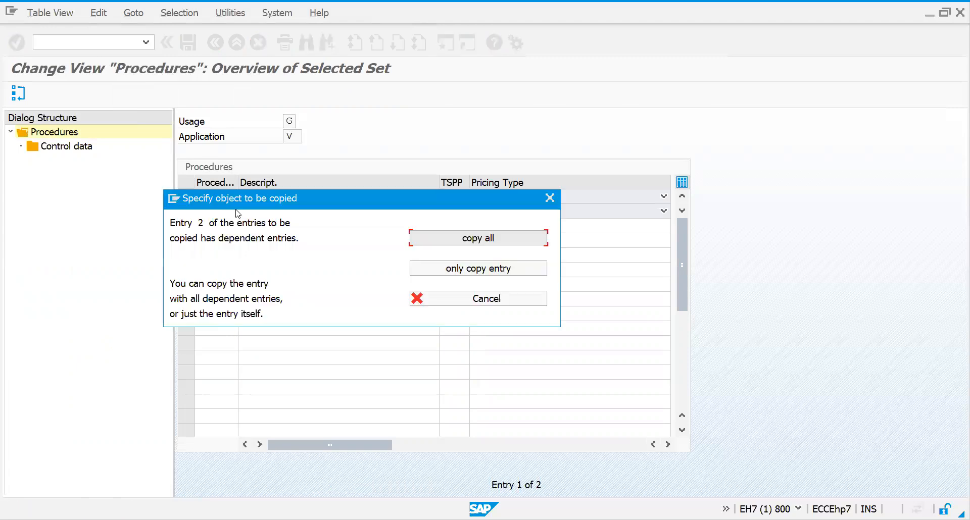
{"action": "key", "text": "Return"}
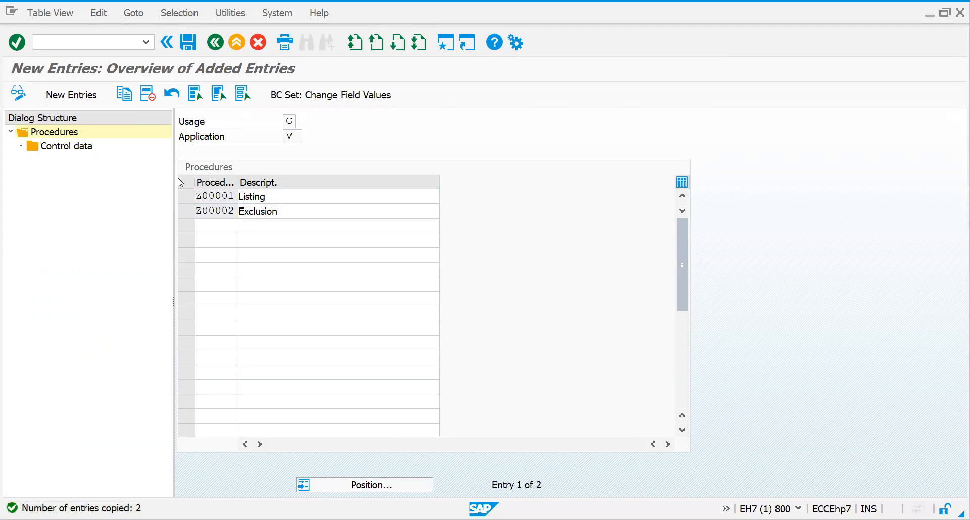
{"action": "key", "text": "ctrl+s"}
In the control data of procedure Z00001, set the condition type of step 10 to Z002 and save.
{"action": "left_click", "coordinate": [186, 197]}
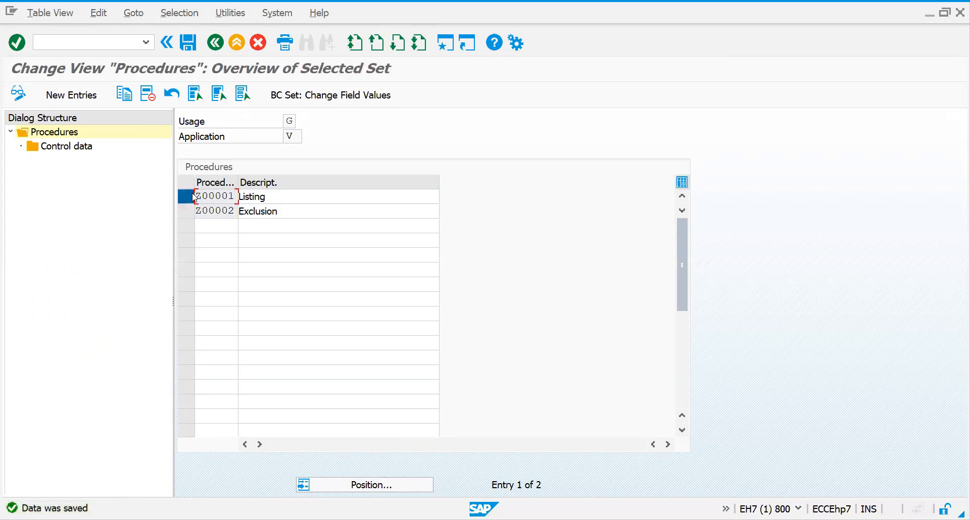
{"action": "double_click", "coordinate": [54, 146]}
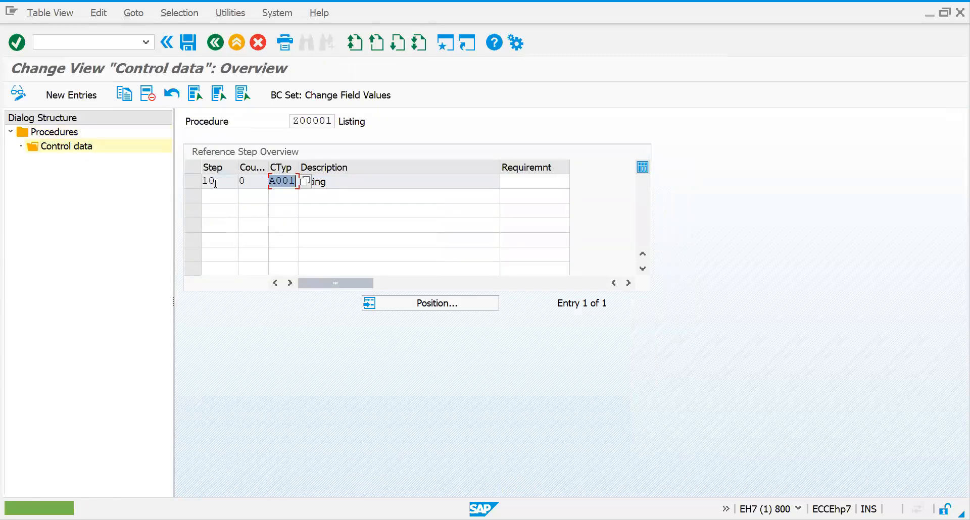
{"action": "left_click", "coordinate": [305, 183]}
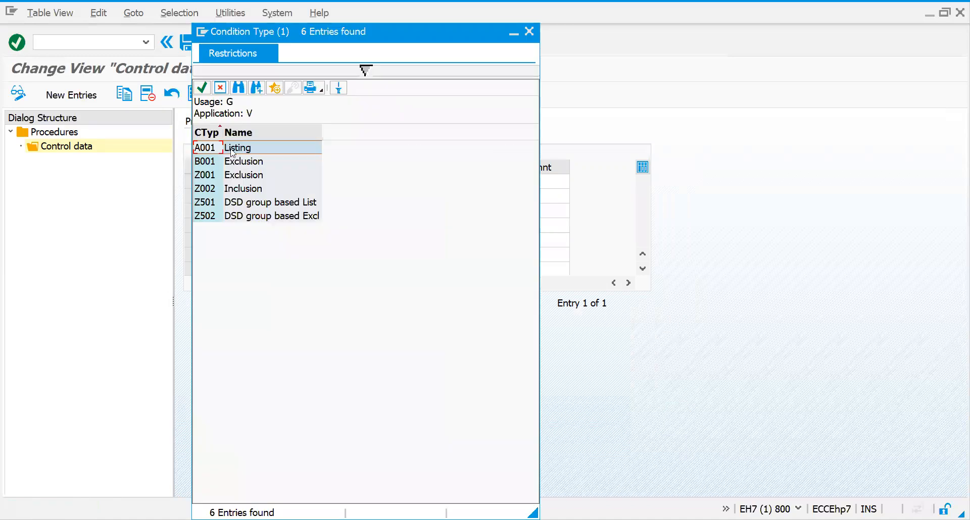
{"action": "left_click", "coordinate": [218, 189]}
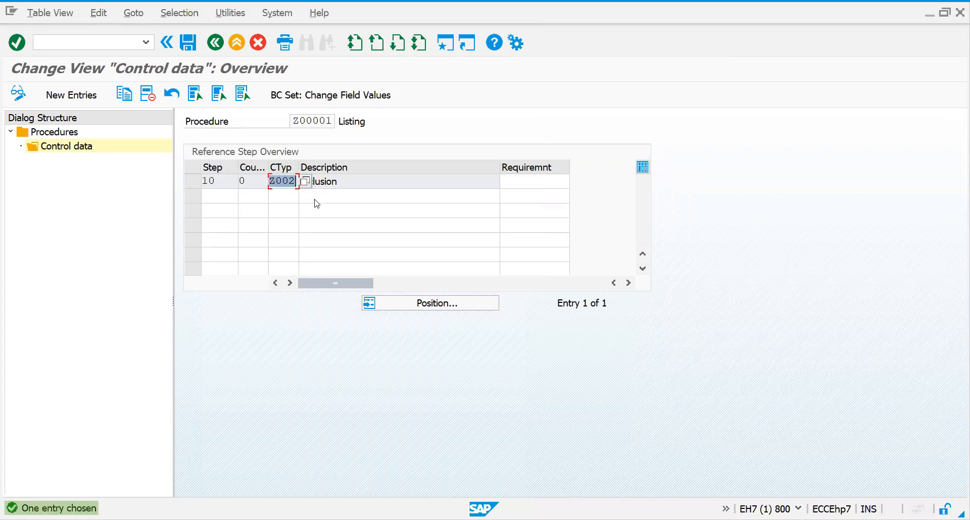
{"action": "key", "text": "ctrl+s"}
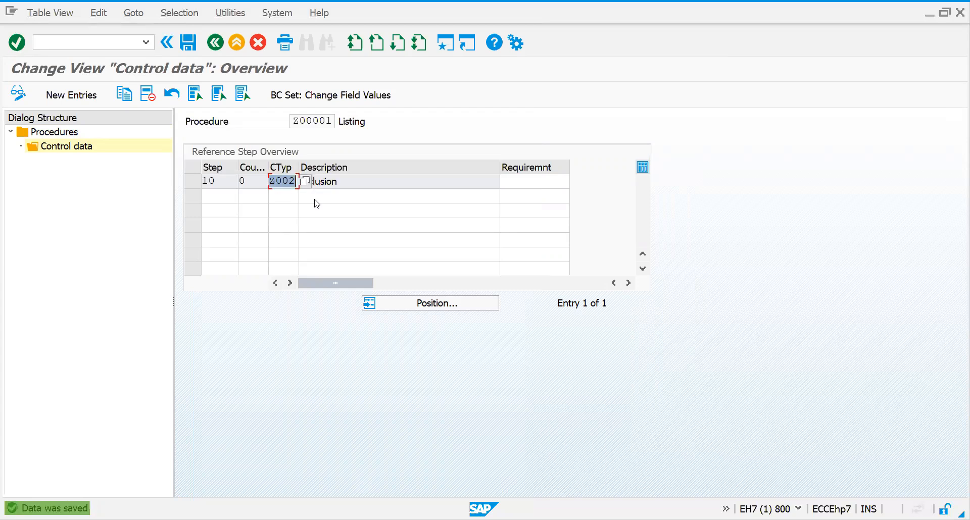
{"action": "left_click", "coordinate": [362, 181]}
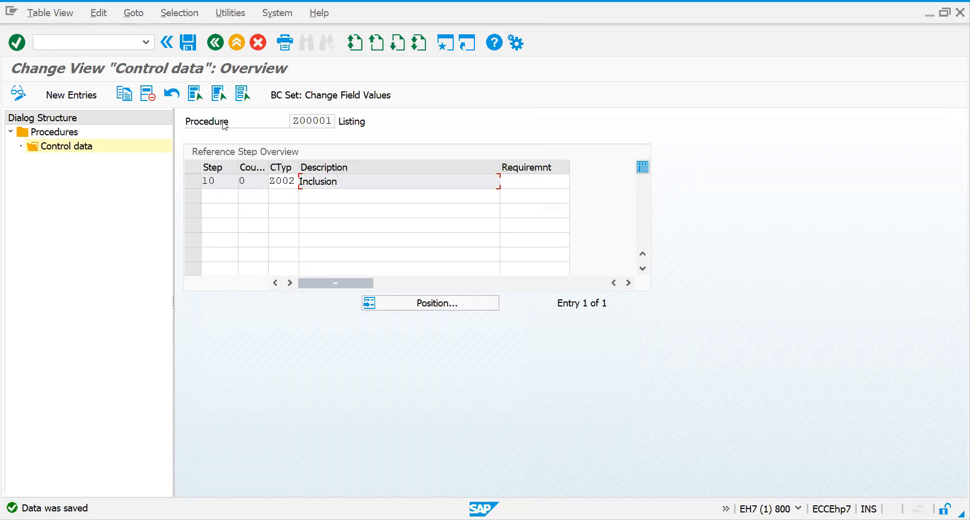
In the control data of procedure Z00002, set the condition type of step 10 to Z001 and save.
{"action": "left_click", "coordinate": [216, 43]}
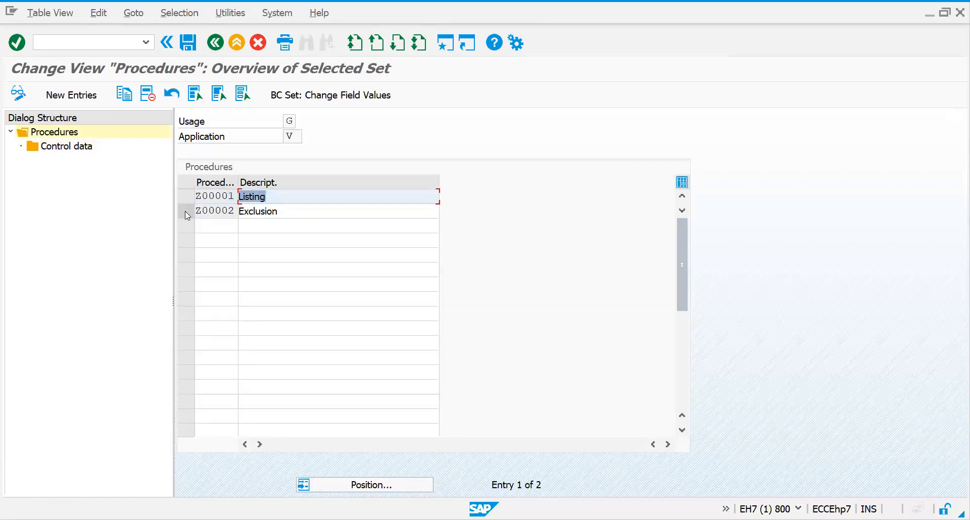
{"action": "left_click", "coordinate": [185, 211]}
{"action": "double_click", "coordinate": [81, 148]}
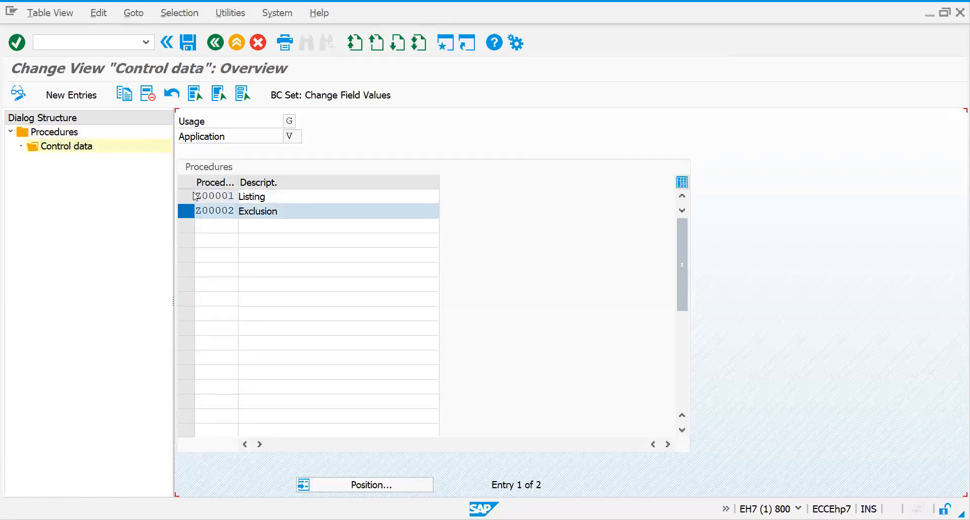
{"action": "type", "text": "z001"}
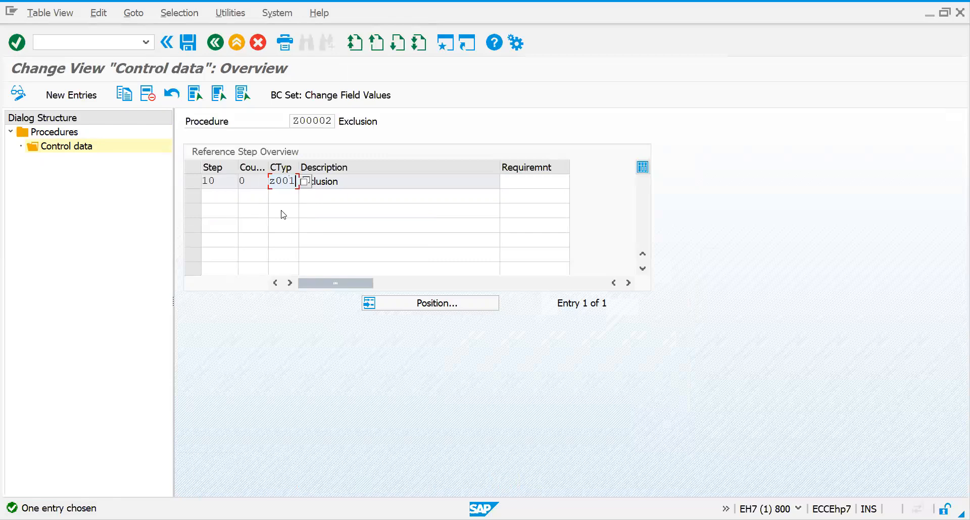
{"action": "key", "text": "Return"}
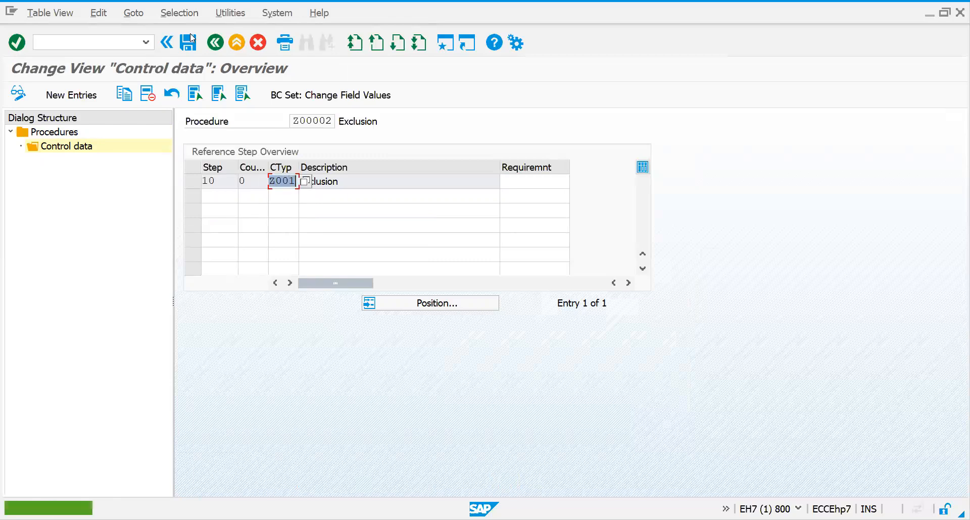
{"action": "left_click", "coordinate": [189, 38]}
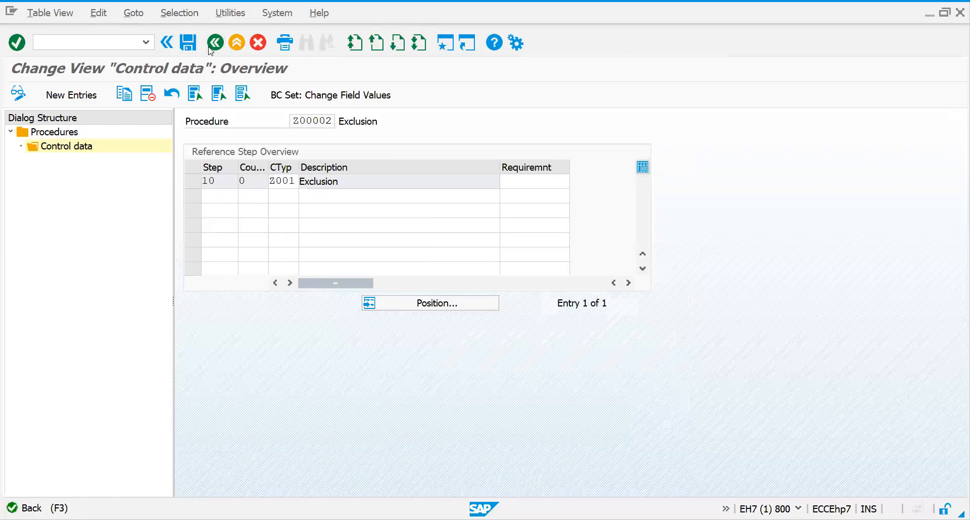
Check the condition type assigned in the control data of procedure Z00001, and return to the listing/exclusion activities.
{"action": "left_click", "coordinate": [210, 47]}
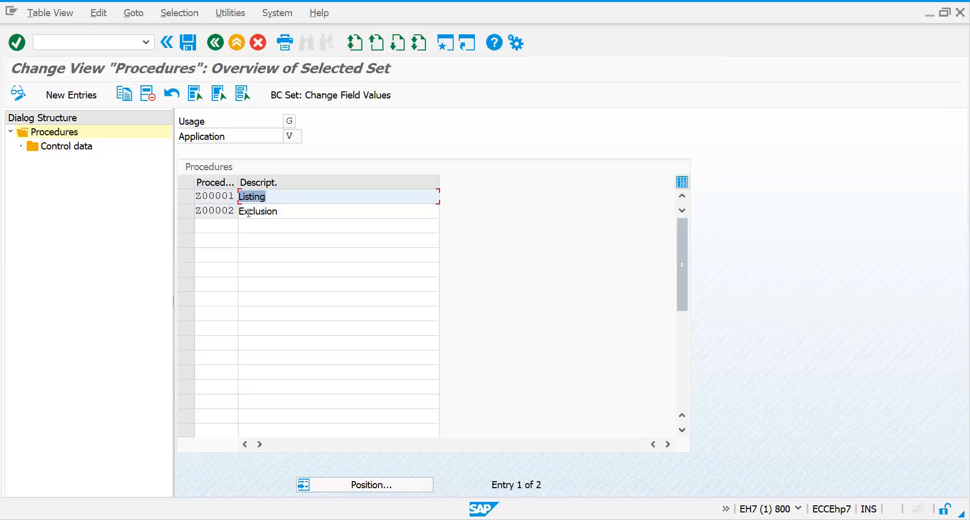
{"action": "left_click", "coordinate": [186, 197]}
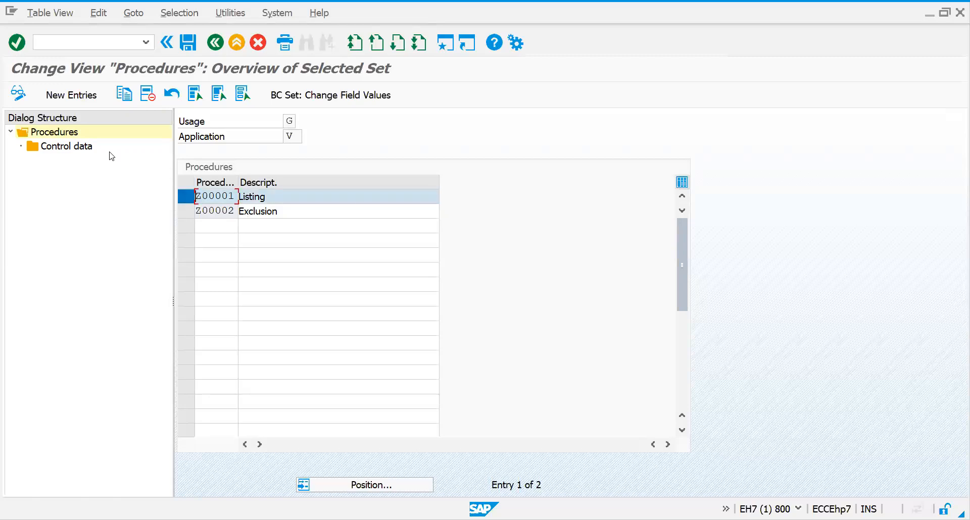
{"action": "double_click", "coordinate": [93, 147]}
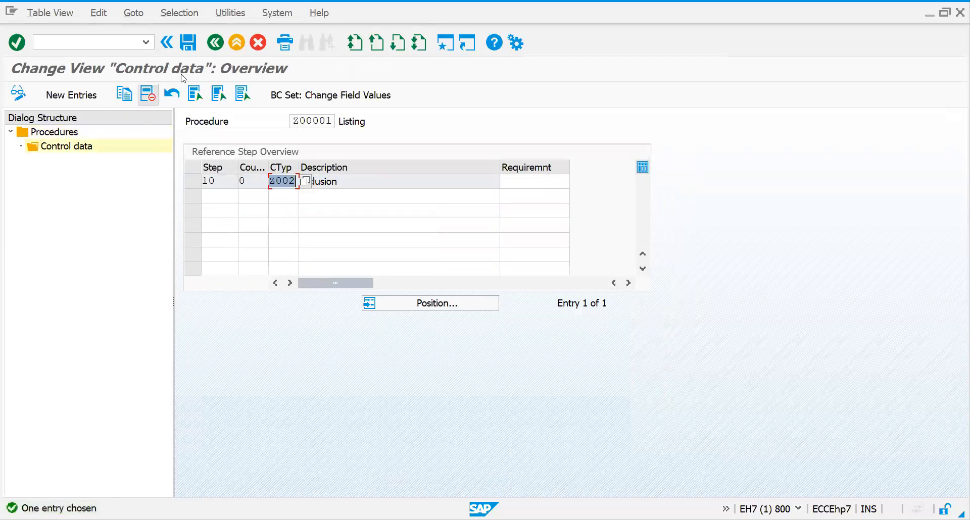
{"action": "left_click", "coordinate": [340, 181]}
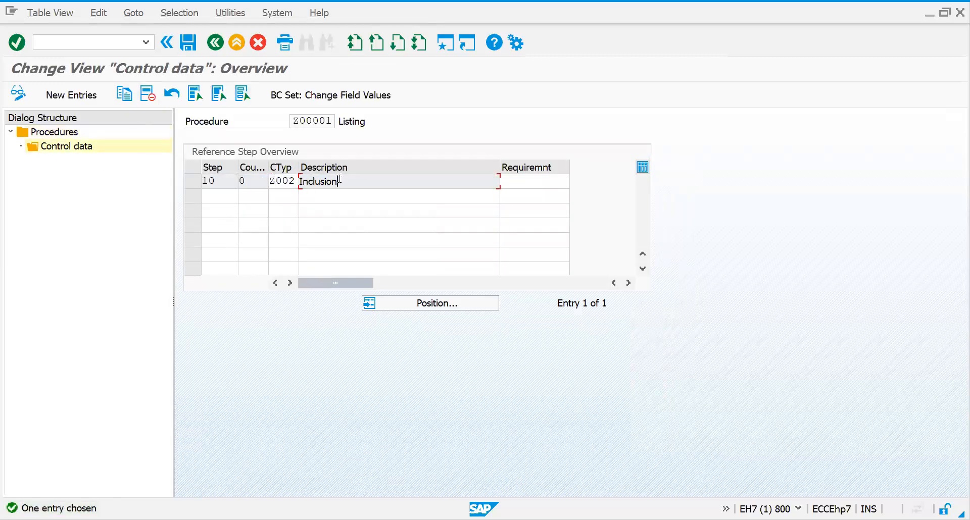
{"action": "left_click", "coordinate": [215, 43]}
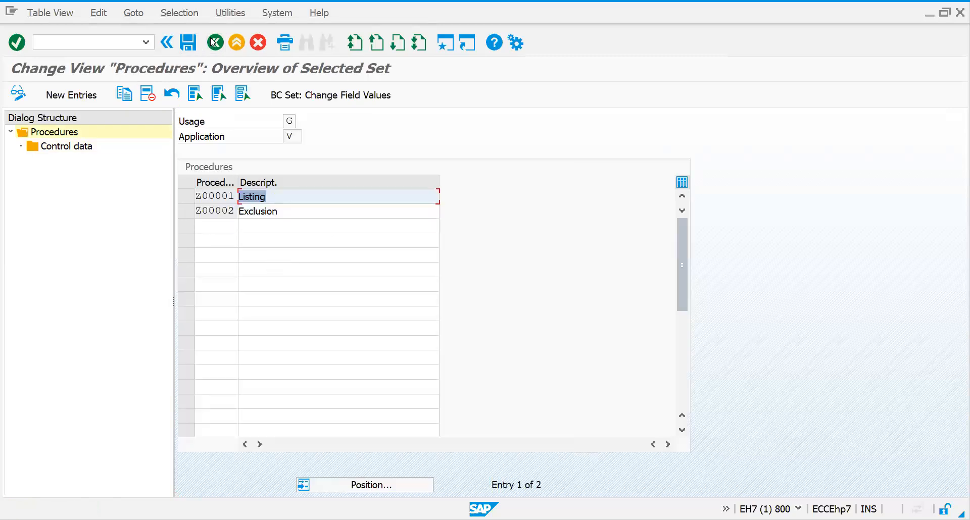
{"action": "left_click", "coordinate": [215, 42]}
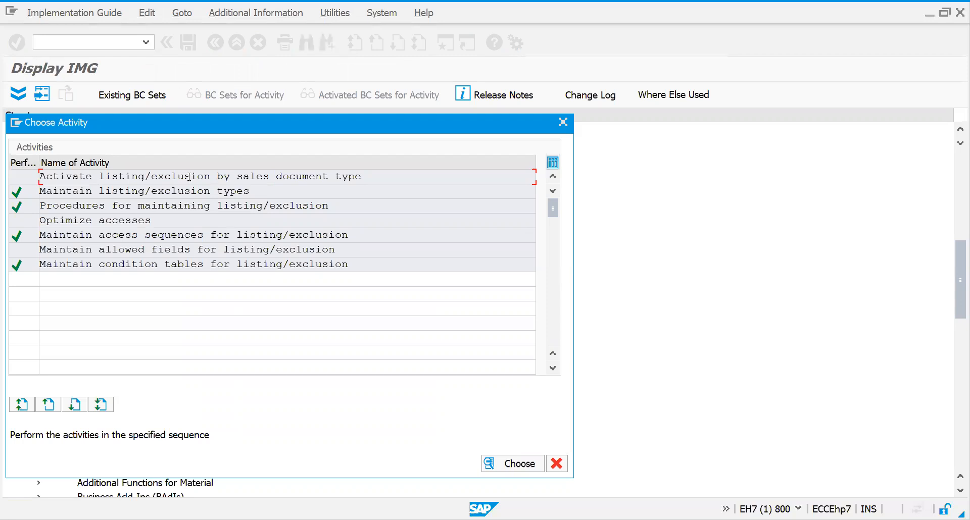
In the activation of listing/exclusion by sales document type, assign listing procedure Z00001 to document type ZOR1.
{"action": "double_click", "coordinate": [189, 177]}
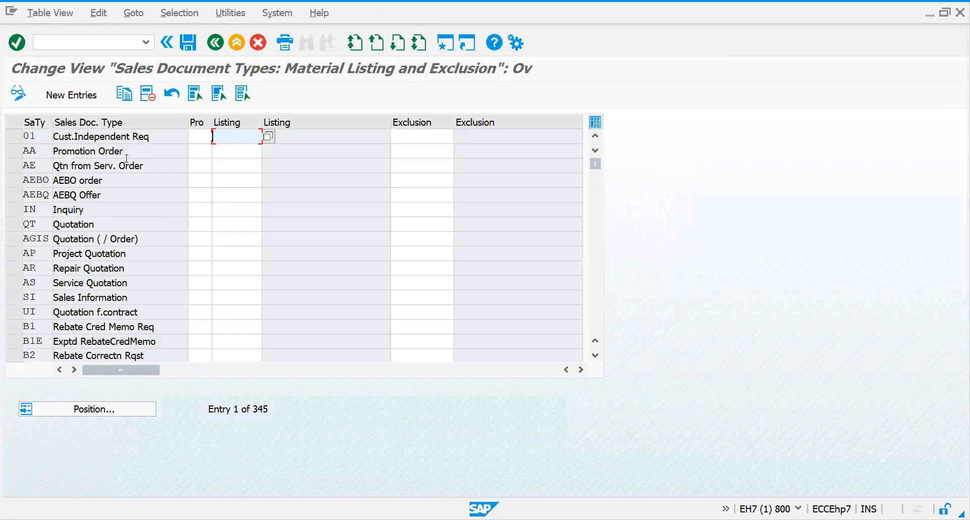
{"action": "left_click", "coordinate": [112, 416]}
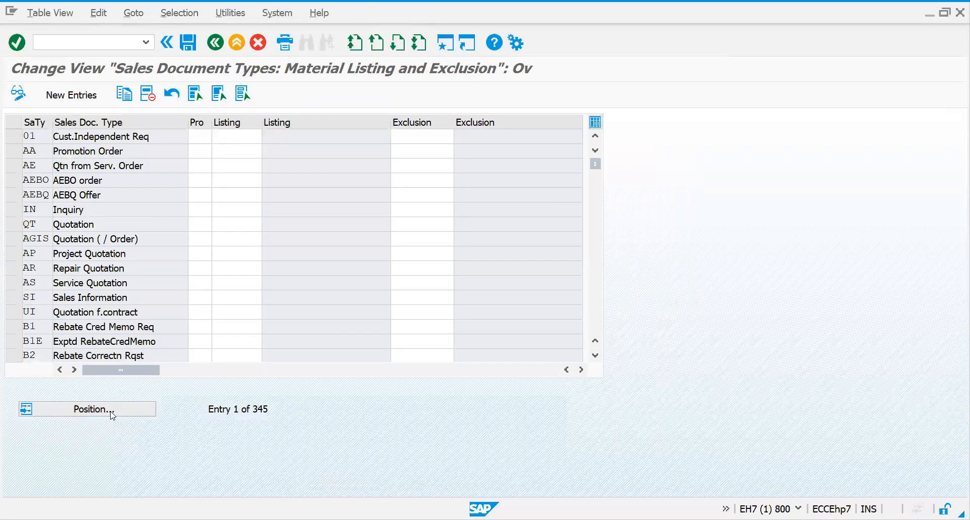
{"action": "type", "text": "zor1"}
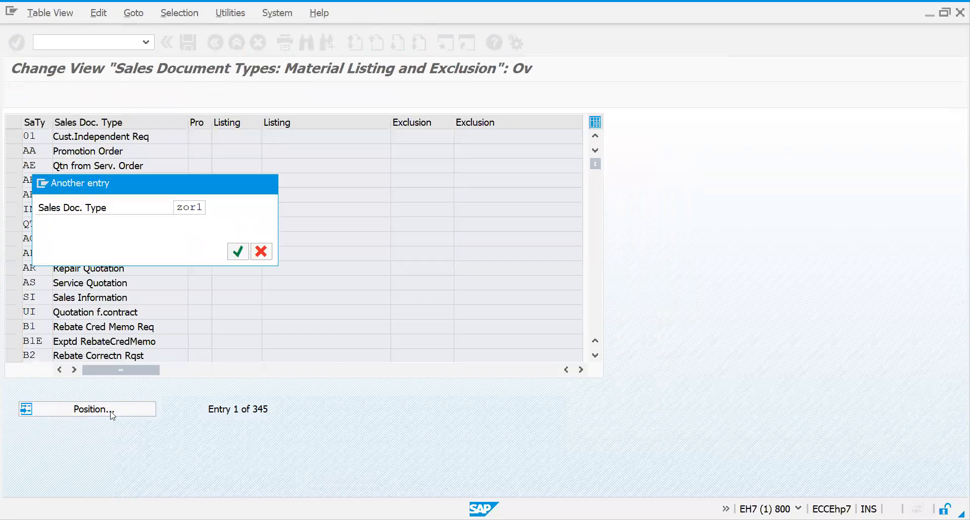
{"action": "key", "text": "Return"}
{"action": "left_click", "coordinate": [268, 137]}
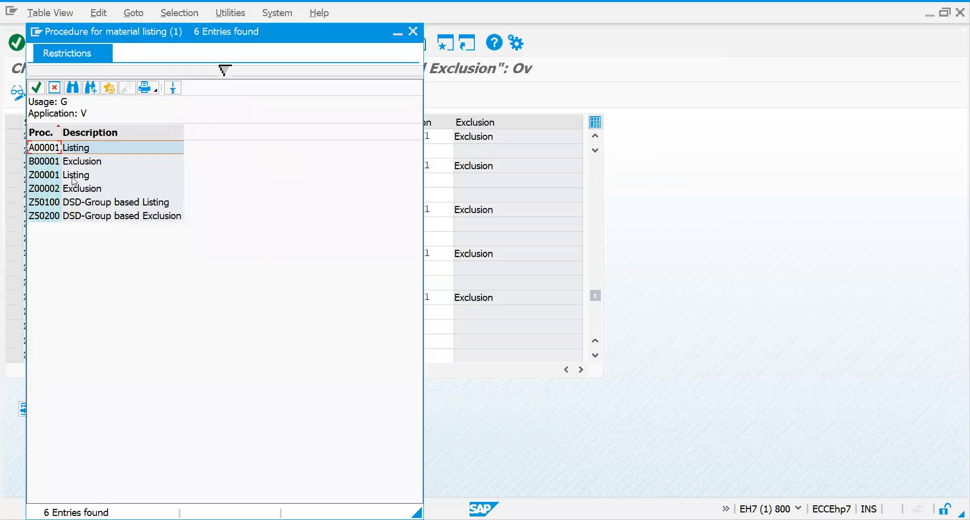
{"action": "left_click", "coordinate": [73, 181]}
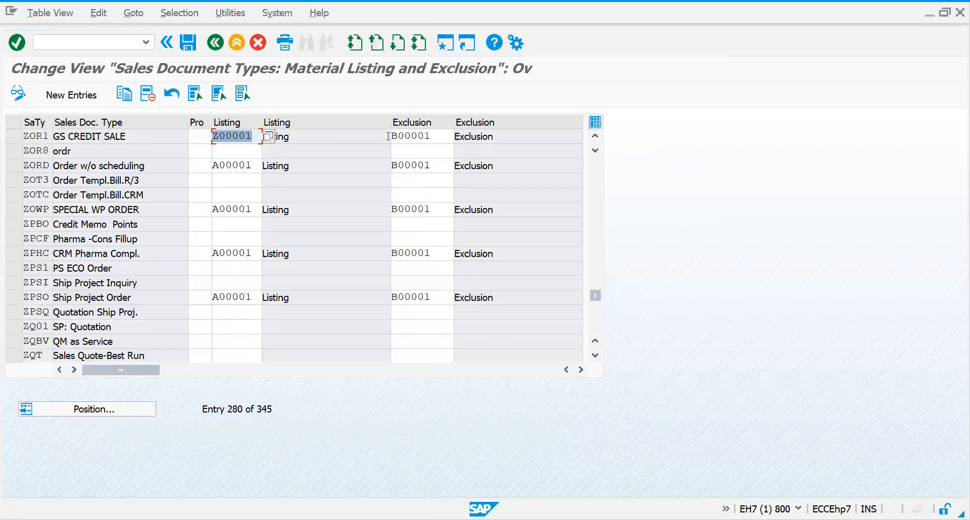
Assign exclusion procedure Z00002 to sales document type ZOR1, save, and return to the activity list.
{"action": "left_click", "coordinate": [420, 136]}
{"action": "left_click", "coordinate": [459, 137]}
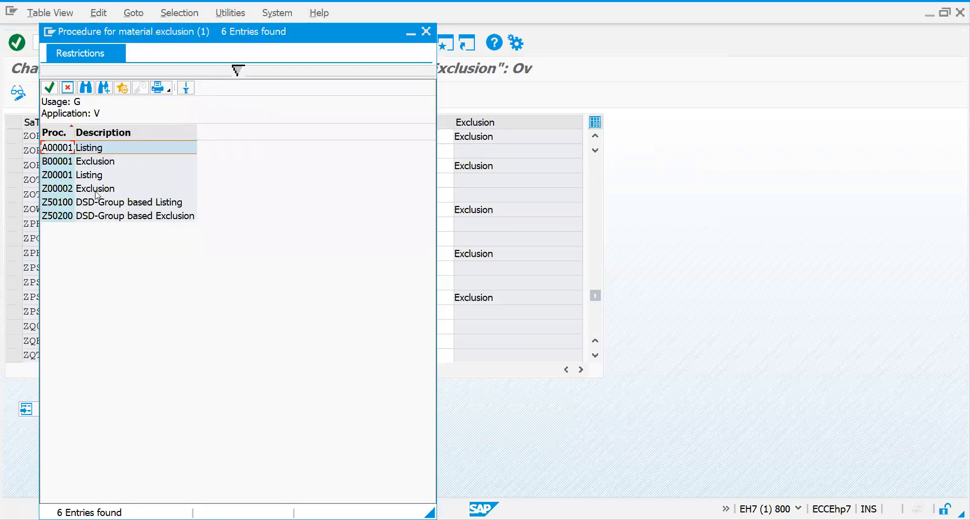
{"action": "left_click", "coordinate": [98, 195]}
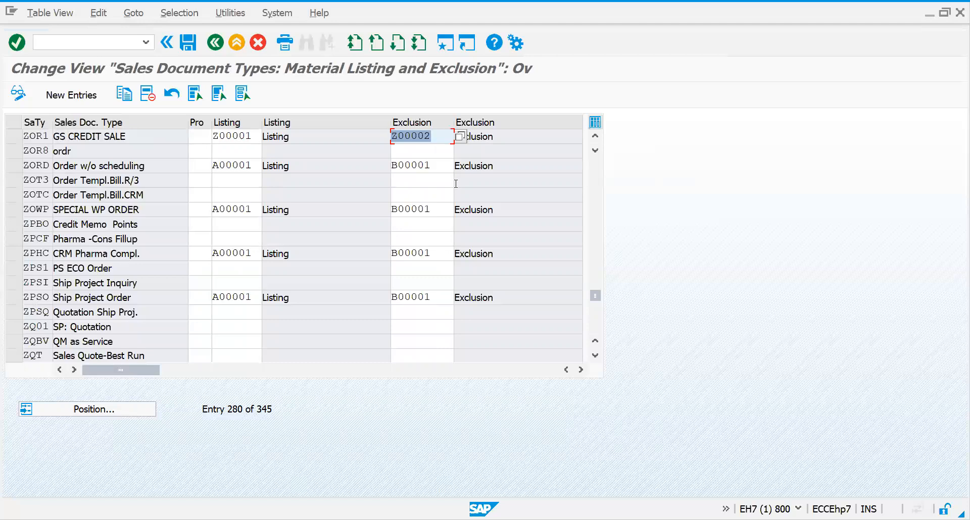
{"action": "key", "text": "ctrl+s"}
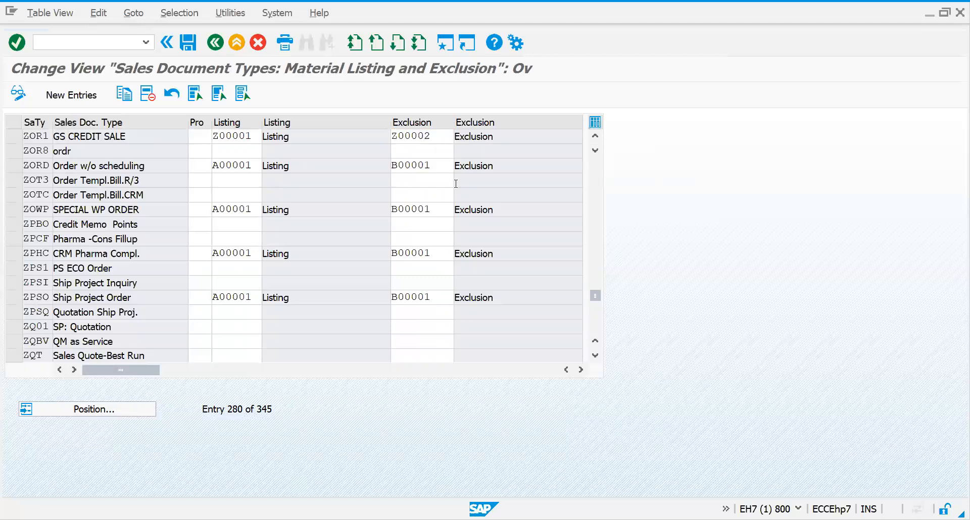
{"action": "left_click", "coordinate": [276, 251]}
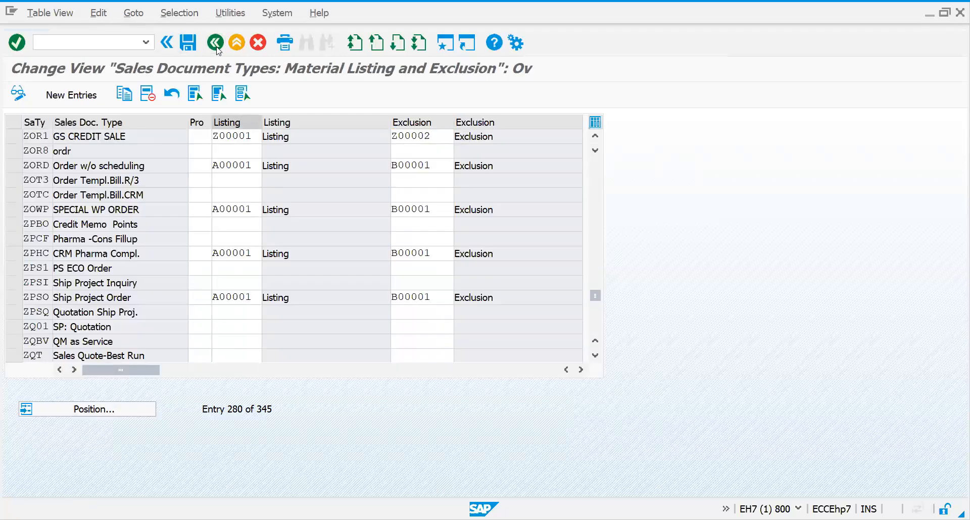
{"action": "left_click", "coordinate": [216, 44]}
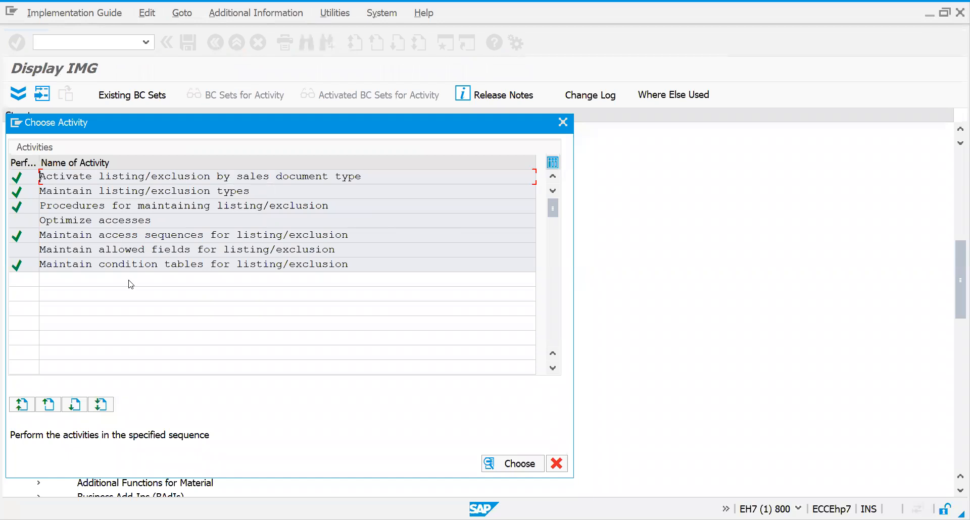
Examine the allowed fields in the listing/exclusion field catalog, and close the activity selection.
{"action": "left_click", "coordinate": [134, 251]}
{"action": "double_click", "coordinate": [134, 251]}
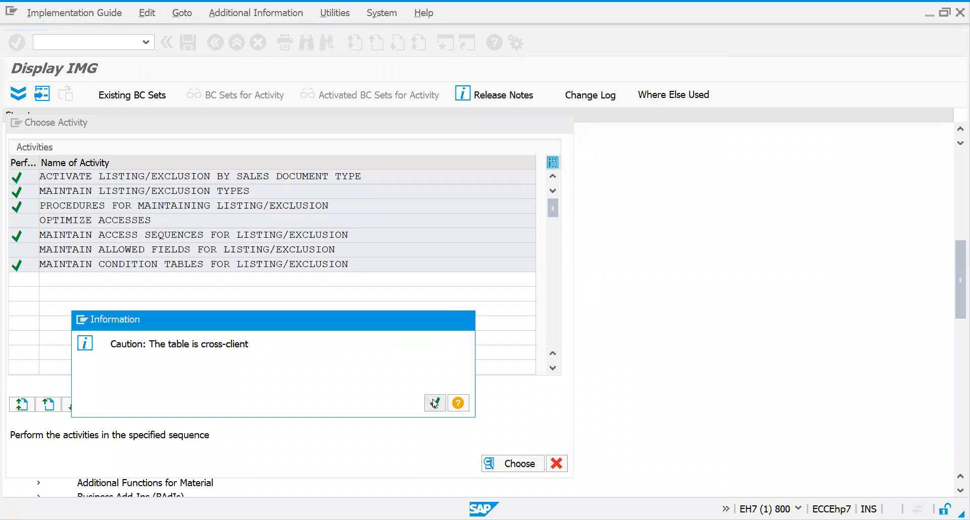
{"action": "left_click", "coordinate": [434, 403]}
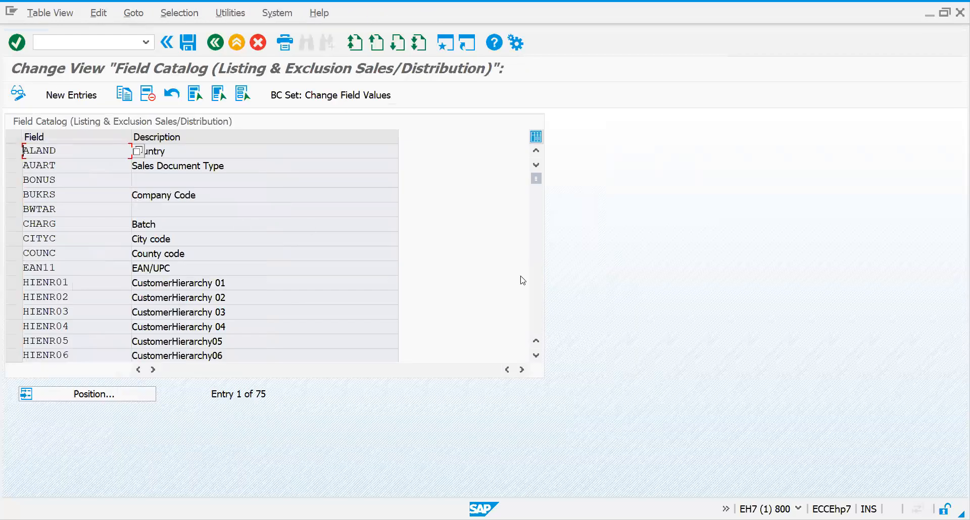
{"action": "left_click", "coordinate": [535, 292]}
{"action": "left_click", "coordinate": [536, 292]}
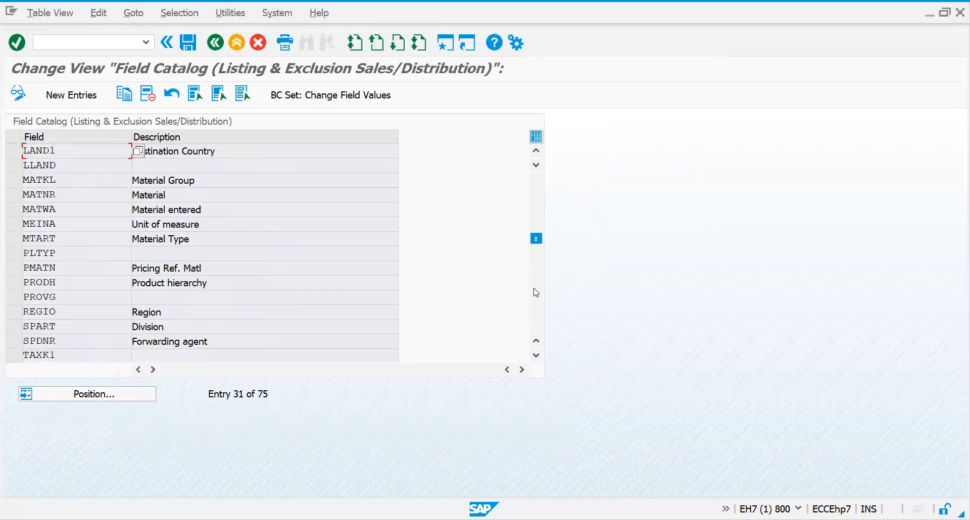
{"action": "left_click", "coordinate": [536, 293]}
{"action": "left_click", "coordinate": [536, 293]}
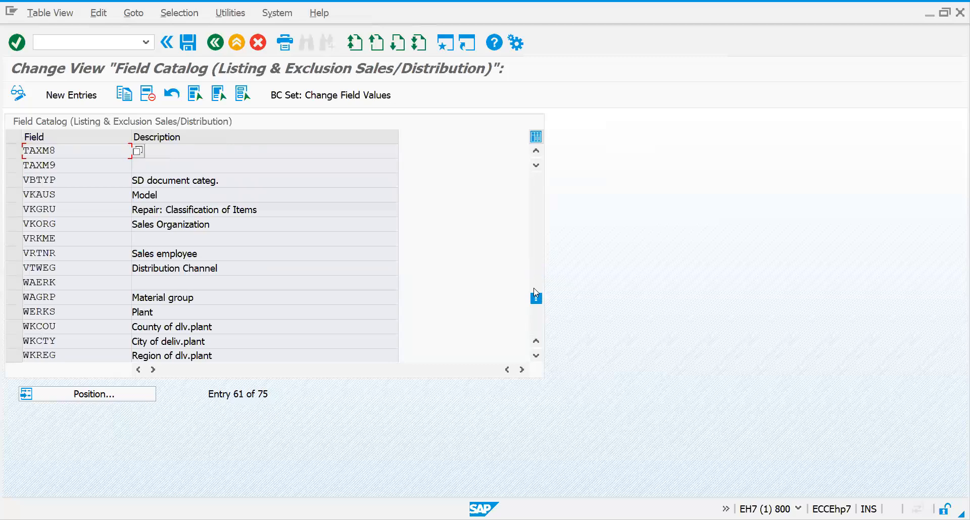
{"action": "left_click", "coordinate": [539, 325]}
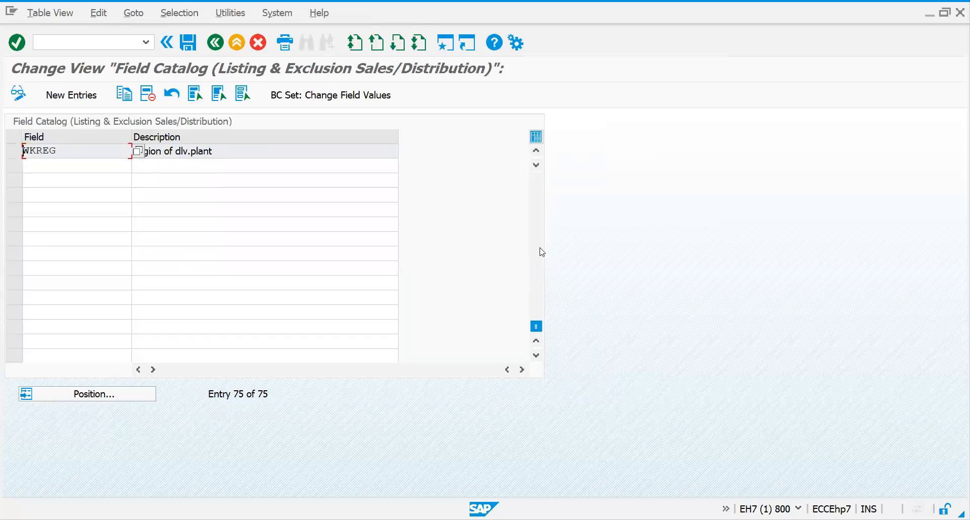
{"action": "left_click", "coordinate": [540, 251]}
{"action": "left_click", "coordinate": [541, 252]}
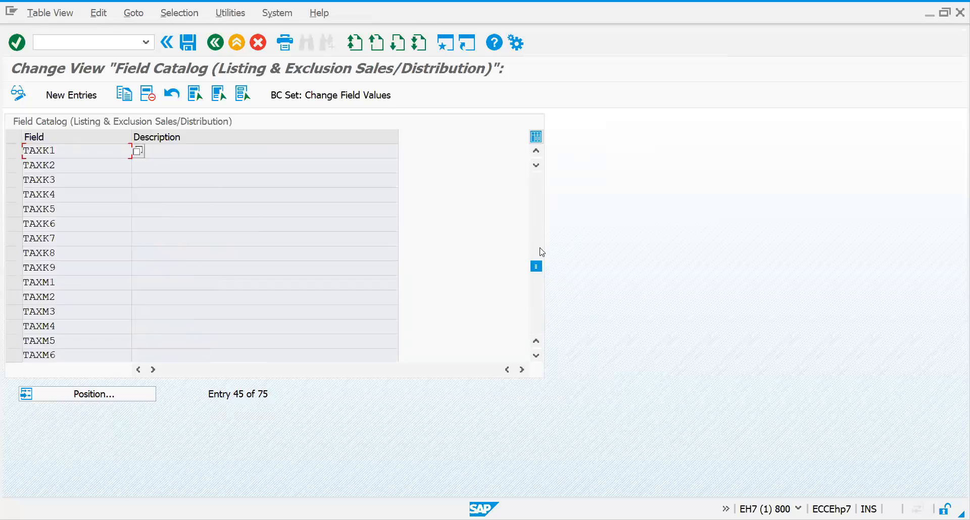
{"action": "left_click", "coordinate": [540, 210]}
{"action": "left_click", "coordinate": [536, 197]}
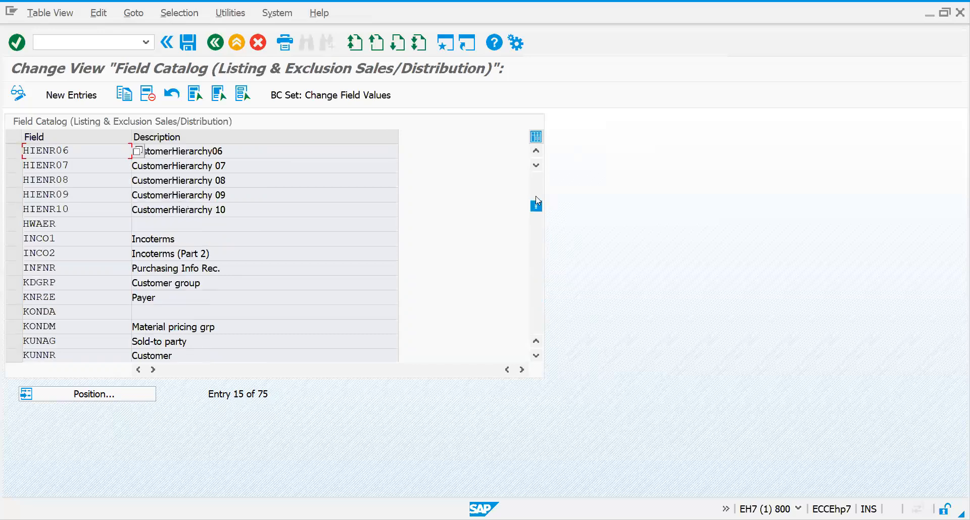
{"action": "left_click", "coordinate": [539, 180]}
{"action": "left_click", "coordinate": [541, 226]}
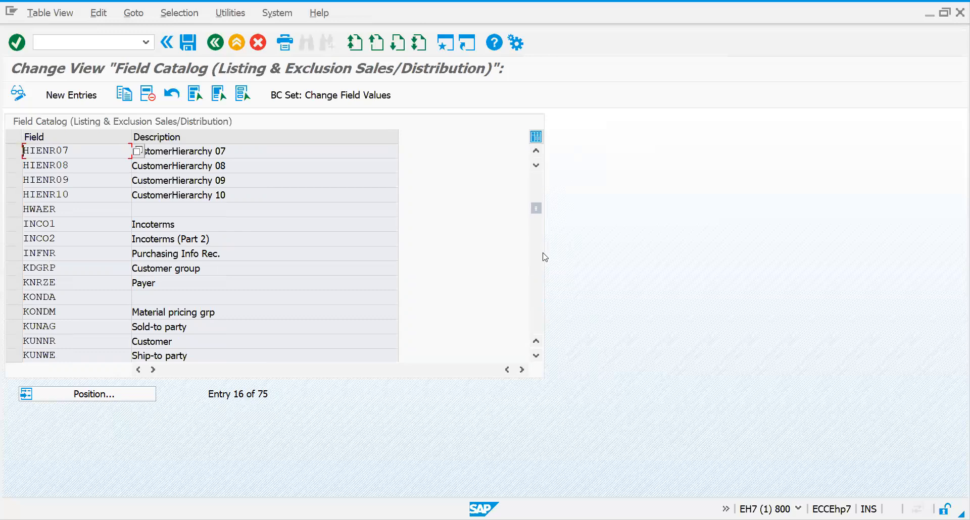
{"action": "left_click", "coordinate": [538, 230]}
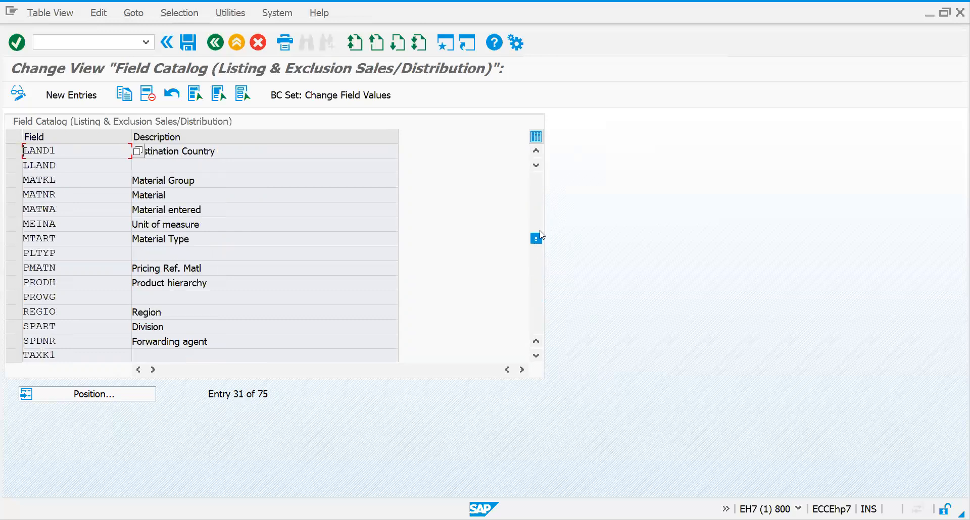
{"action": "left_click", "coordinate": [539, 298]}
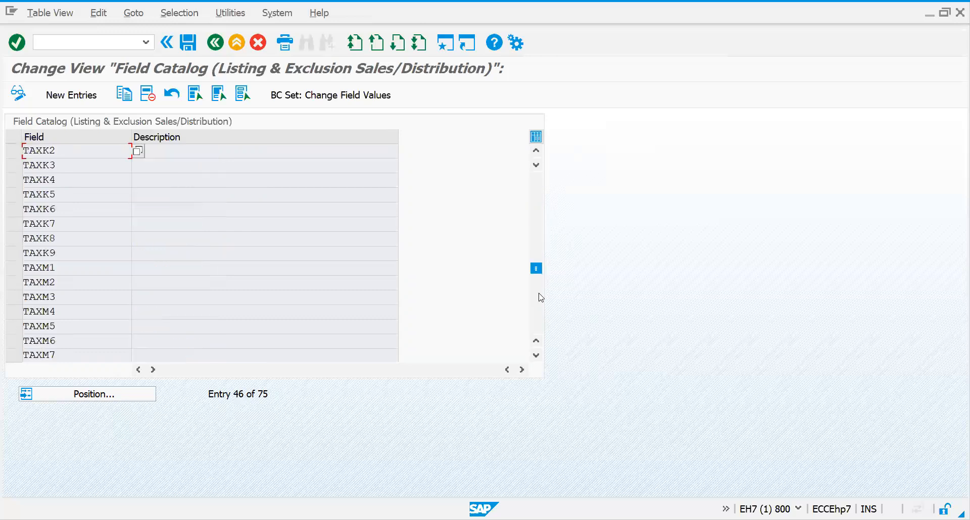
{"action": "left_click", "coordinate": [537, 240]}
{"action": "left_click", "coordinate": [539, 281]}
{"action": "left_click", "coordinate": [541, 210]}
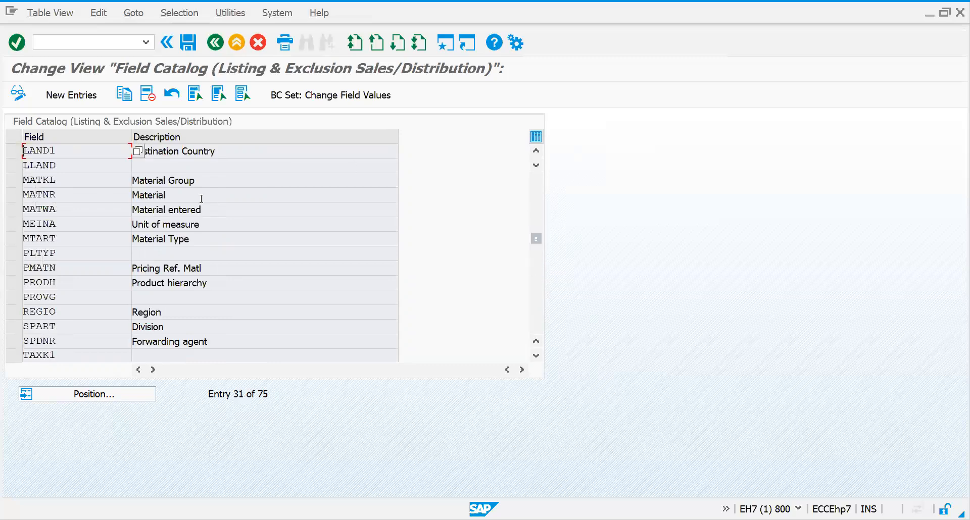
{"action": "left_click", "coordinate": [216, 47]}
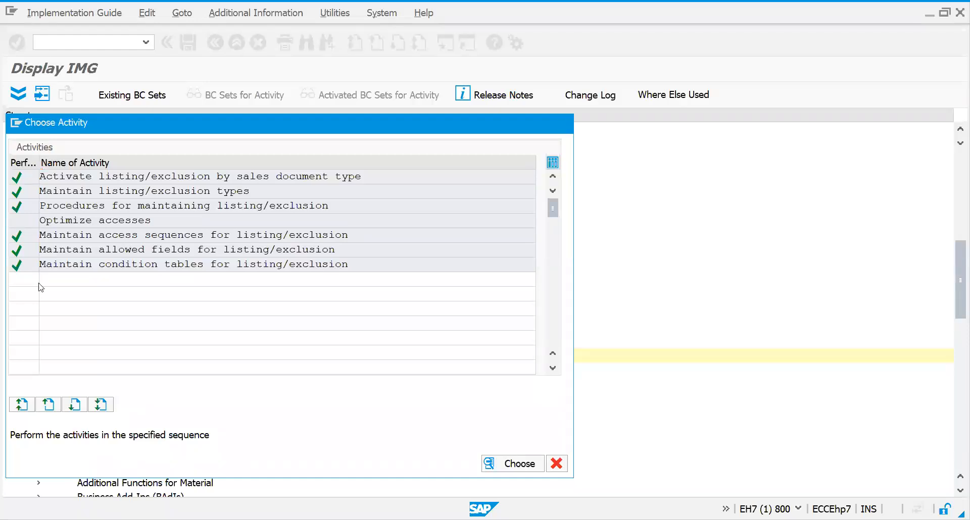
{"action": "key", "text": "Escape"}
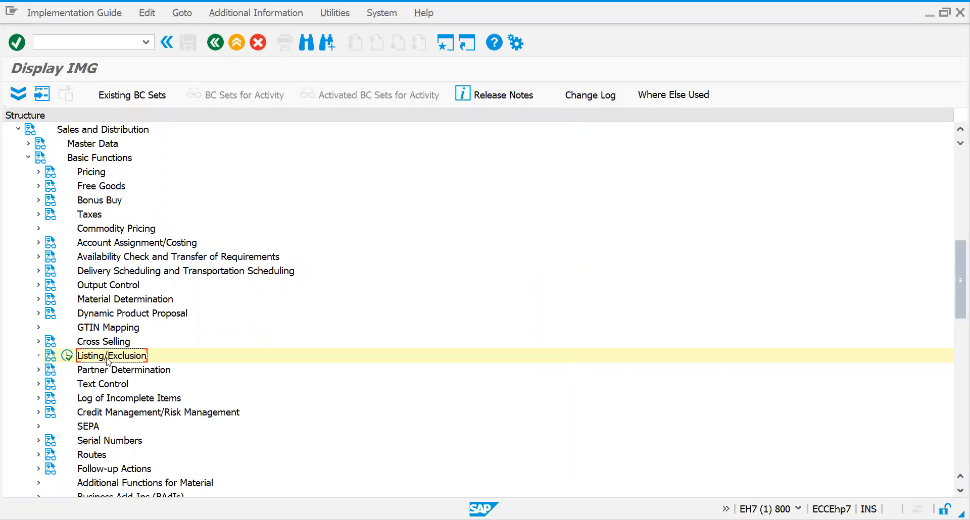
Start a sales order in transaction VA01 with order type ZOR1, sales organization 1CHM, distribution channel GR and division XG.
{"action": "left_click", "coordinate": [118, 44]}
{"action": "type", "text": "/nva01"}
{"action": "key", "text": "Return"}
{"action": "type", "text": "ZOR1"}
{"action": "key", "text": "Tab"}
{"action": "type", "text": "1CHm"}
{"action": "key", "text": "Tab"}
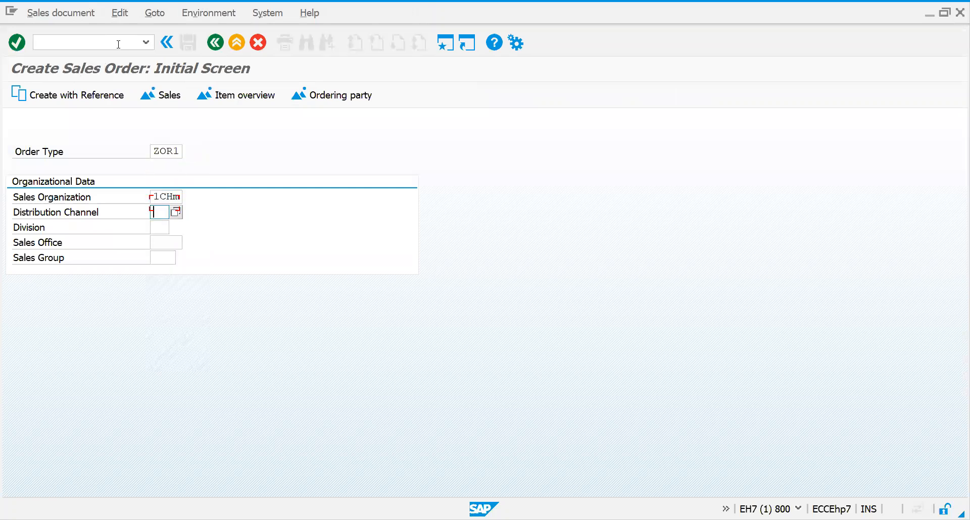
{"action": "type", "text": "GR"}
{"action": "key", "text": "Tab"}
{"action": "type", "text": "XG"}
{"action": "key", "text": "Return"}
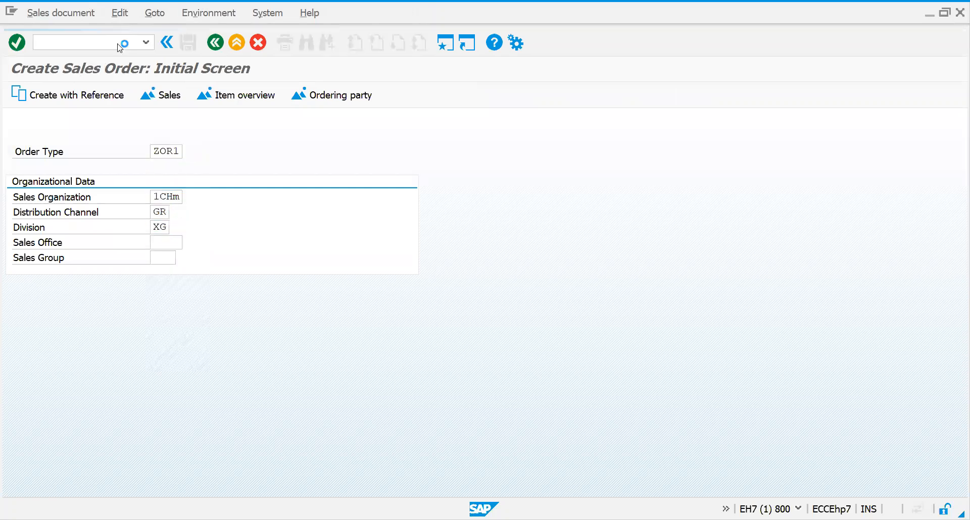
Enter Levi and Co Ltd. as the order's sold-to party and accept the same company as ship-to party.
{"action": "key", "text": "space"}
{"action": "key", "text": "Down"}
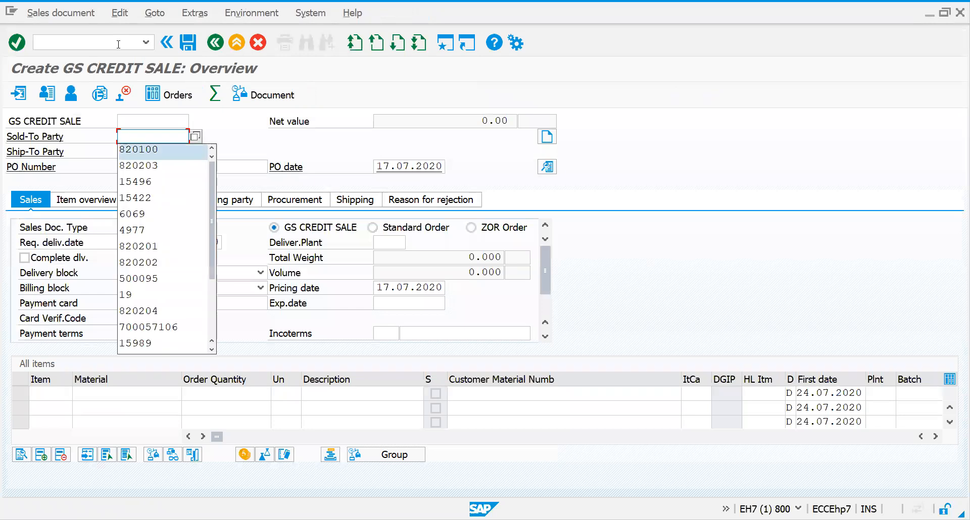
{"action": "key", "text": "Return"}
{"action": "key", "text": "Return"}
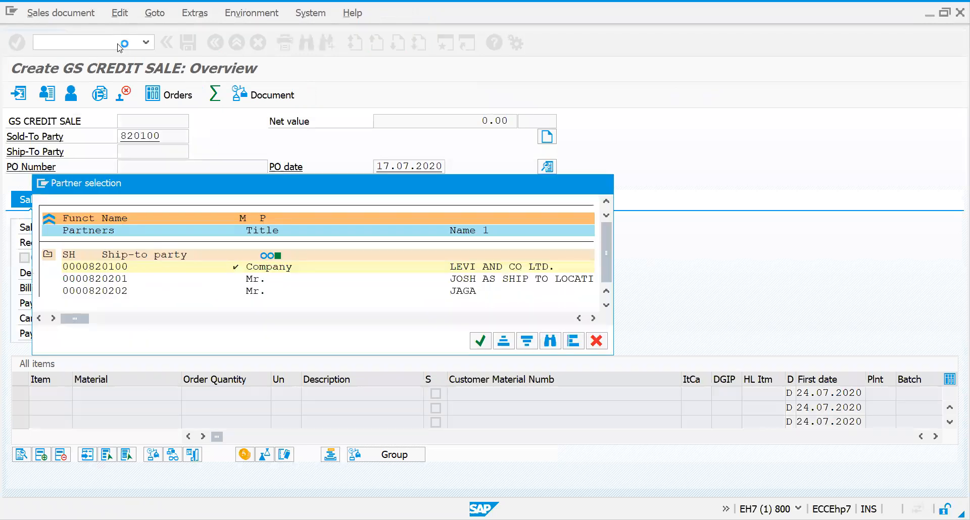
{"action": "key", "text": "Return"}
Add material 200 to the order's first item line with an order quantity of 1.
{"action": "key", "text": "Down"}
{"action": "key", "text": "Return"}
{"action": "key", "text": "Tab"}
{"action": "type", "text": "1"}
{"action": "key", "text": "Return"}
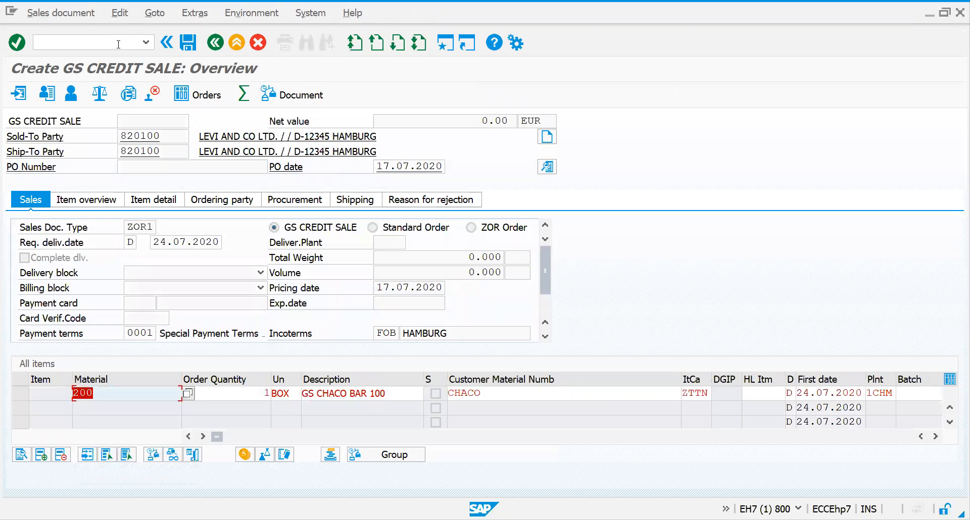
{"action": "key", "text": "Return"}
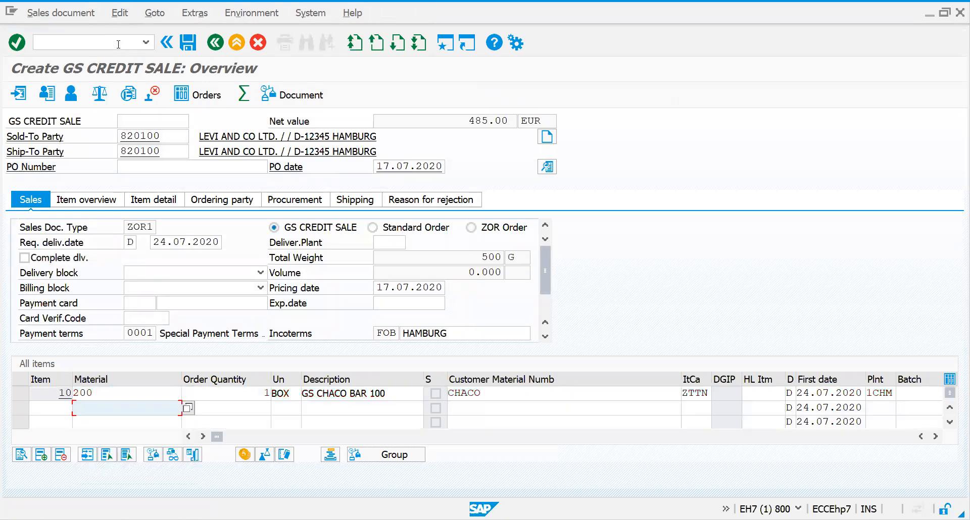
Leave the sales order and open table MARC in the general table display, transaction SE16N.
{"action": "left_click", "coordinate": [129, 396]}
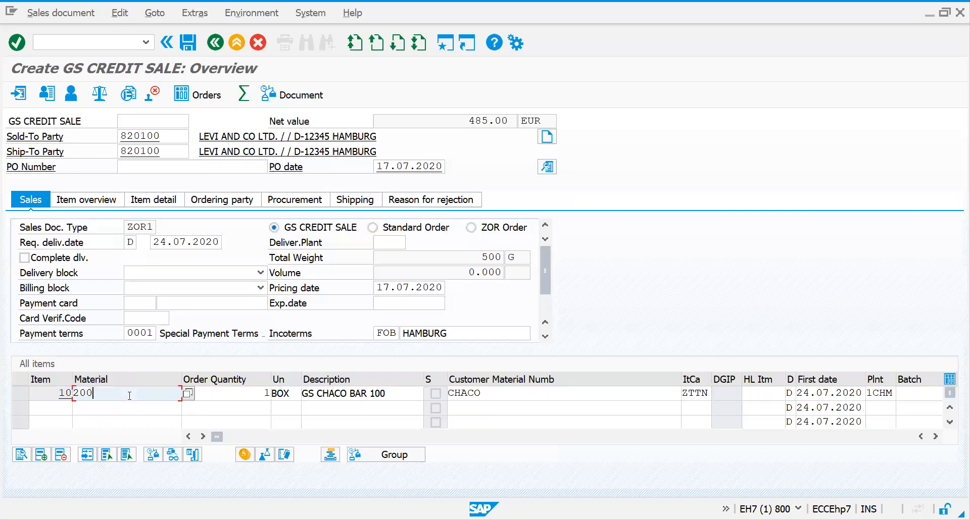
{"action": "left_click", "coordinate": [99, 405]}
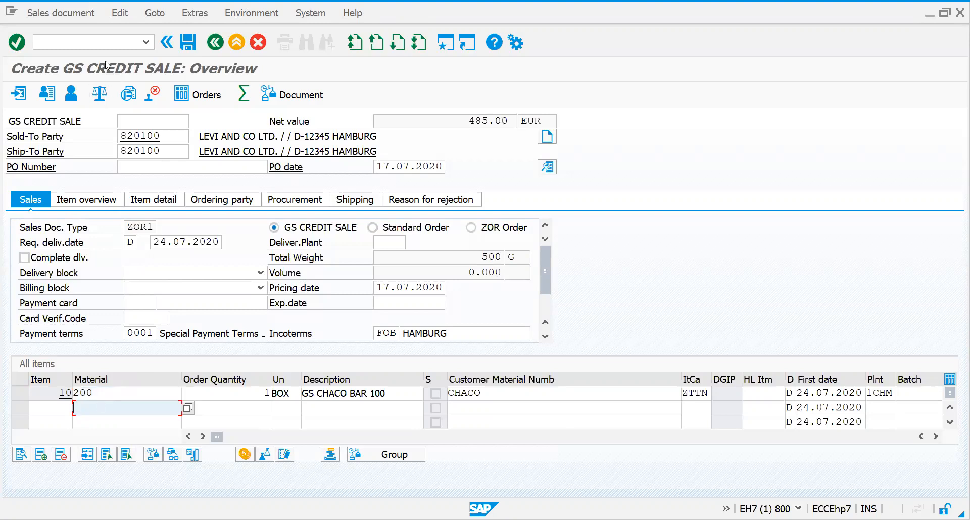
{"action": "left_click", "coordinate": [96, 44]}
{"action": "type", "text": "/n"}
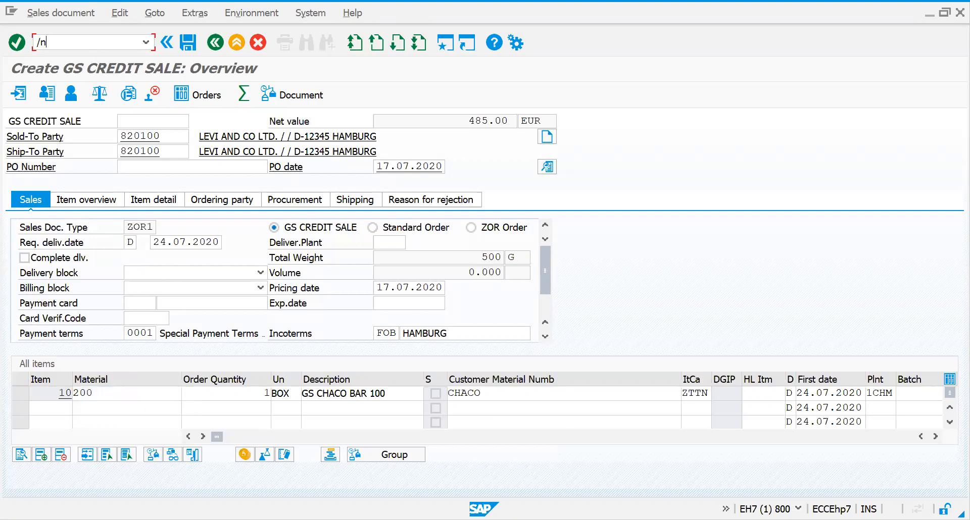
{"action": "type", "text": "se16n"}
{"action": "key", "text": "Return"}
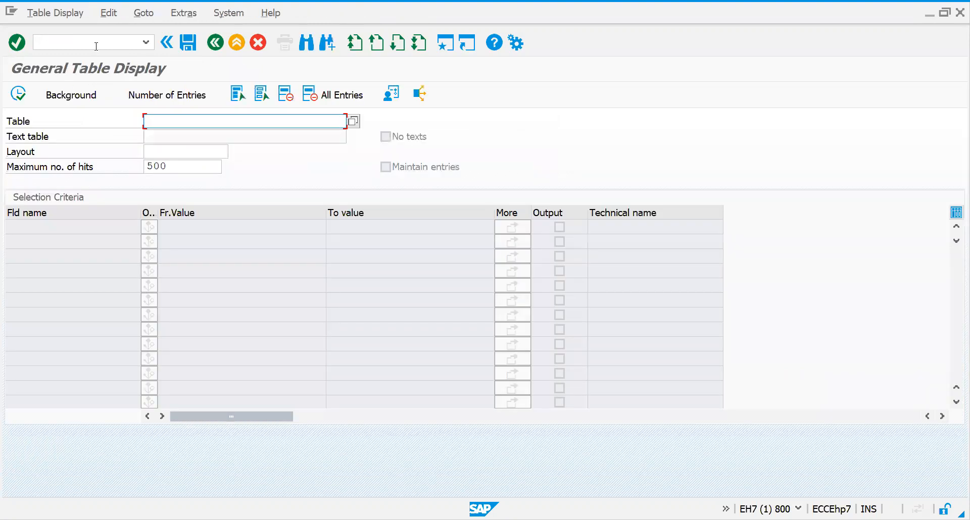
{"action": "type", "text": "marc"}
{"action": "key", "text": "Return"}
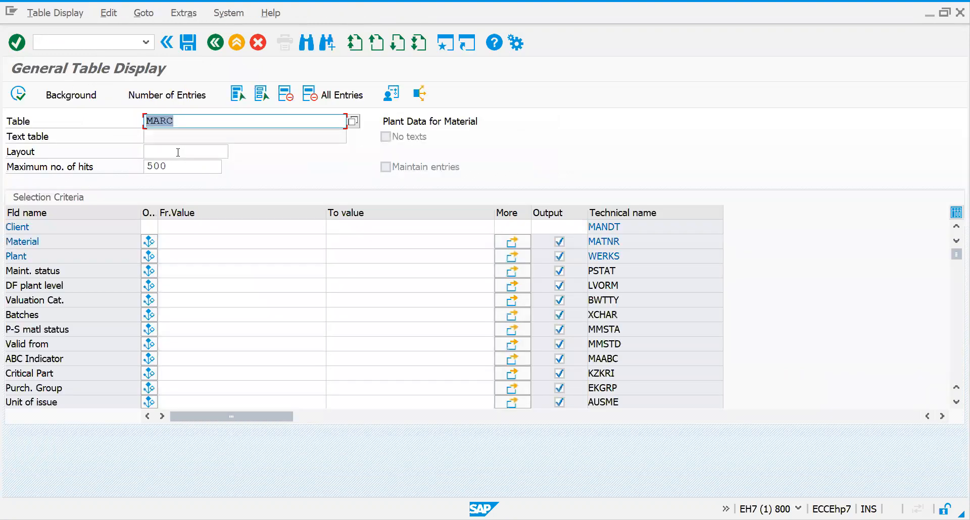
List the MARC entries for plant 1CHM and check which materials are maintained there.
{"action": "left_click", "coordinate": [183, 255]}
{"action": "type", "text": "1chm"}
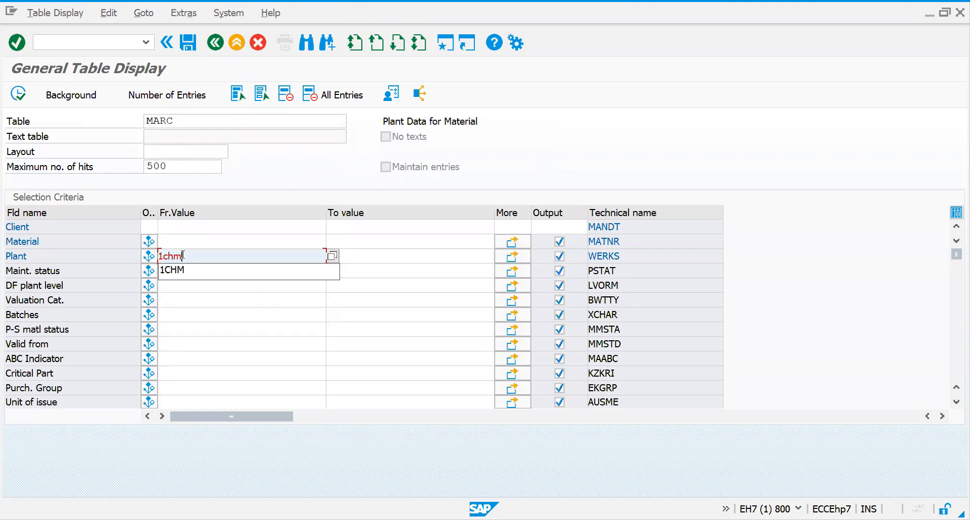
{"action": "left_click", "coordinate": [18, 94]}
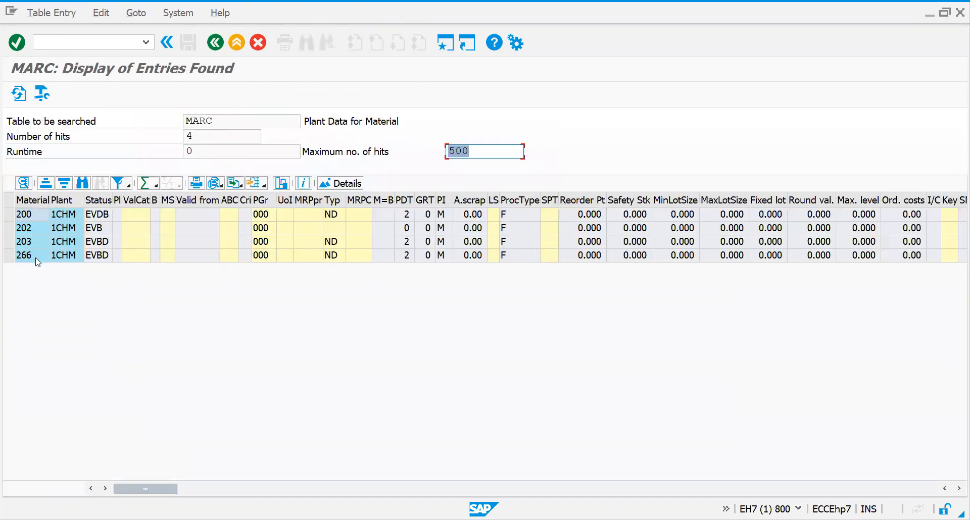
{"action": "left_click", "coordinate": [35, 216]}
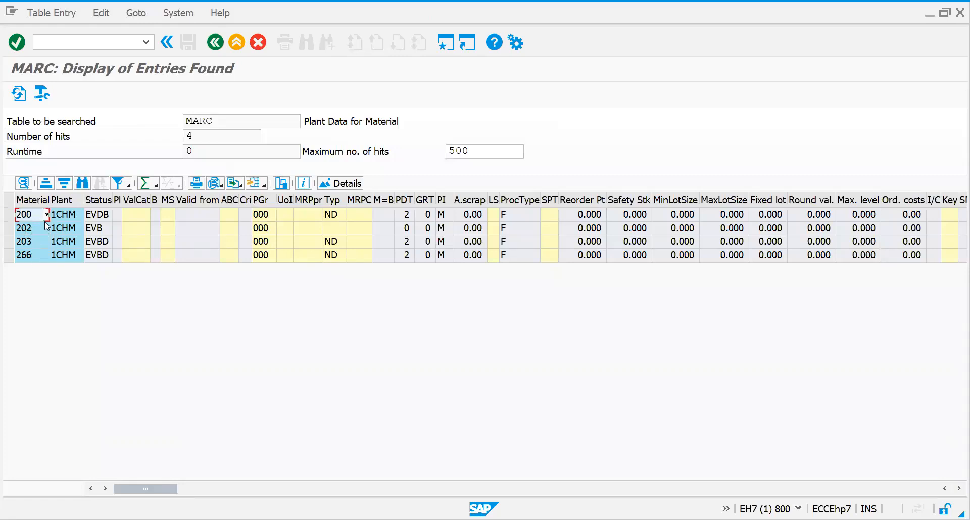
Open transaction VB01 for creating listing/exclusion records.
{"action": "left_click", "coordinate": [74, 42]}
{"action": "type", "text": "/nvb"}
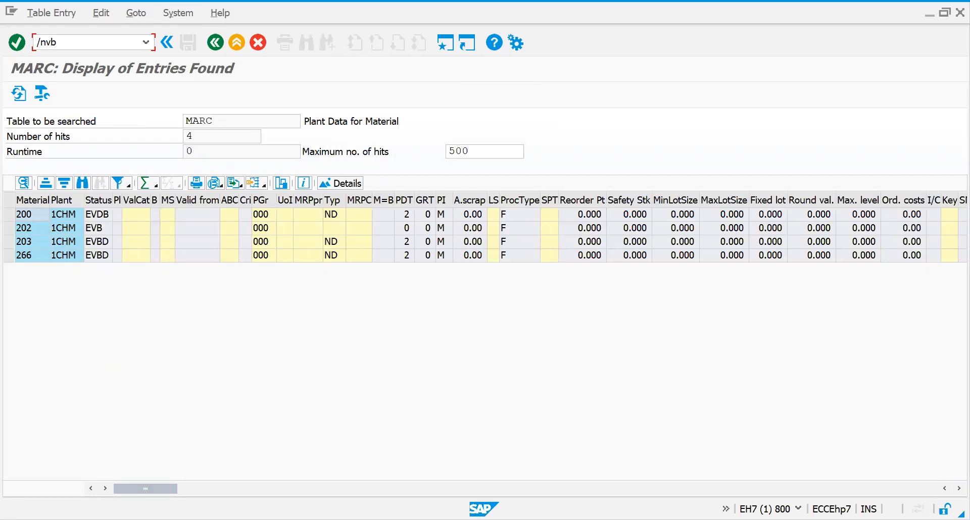
{"action": "type", "text": "01"}
{"action": "key", "text": "Return"}
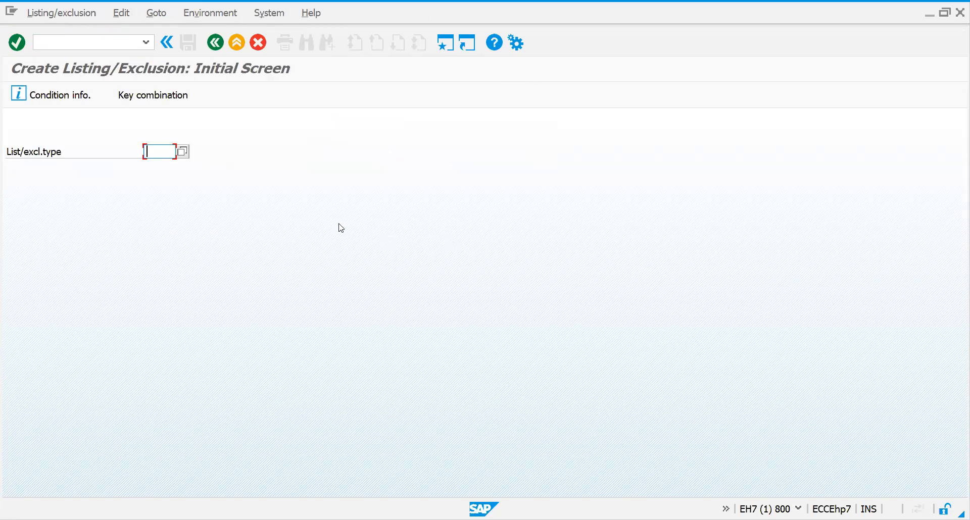
{"action": "left_click", "coordinate": [145, 43]}
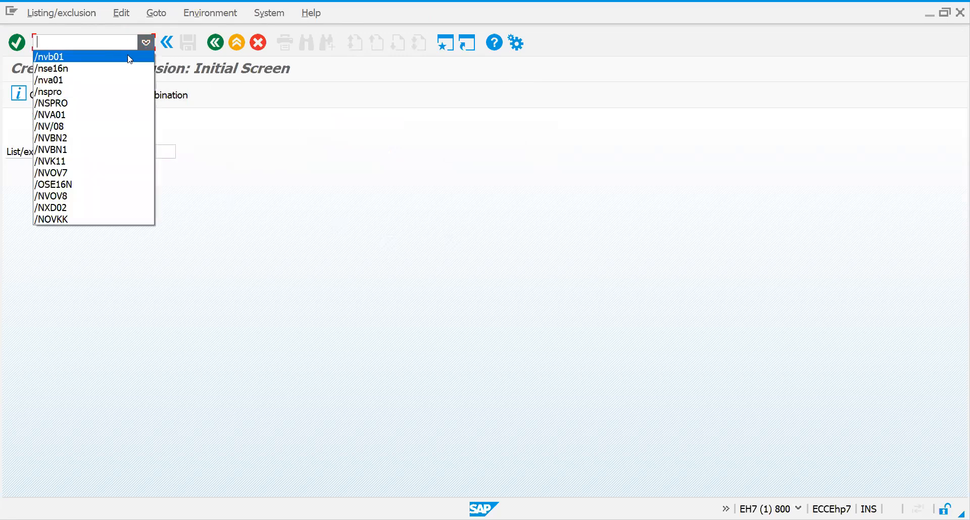
{"action": "left_click", "coordinate": [293, 155]}
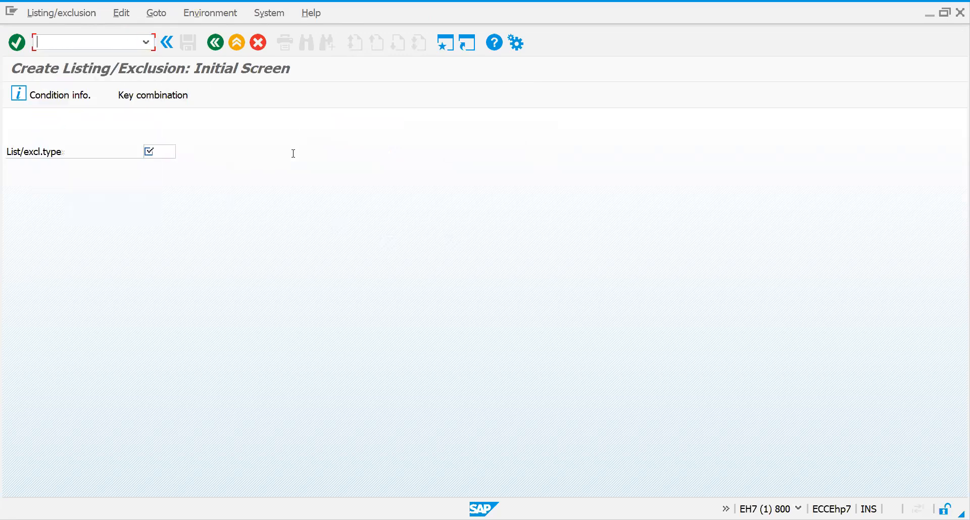
Choose the list/exclusion type Z002 (Inclusion) from the value help and open its fast entry.
{"action": "left_click", "coordinate": [166, 156]}
{"action": "key", "text": "F4"}
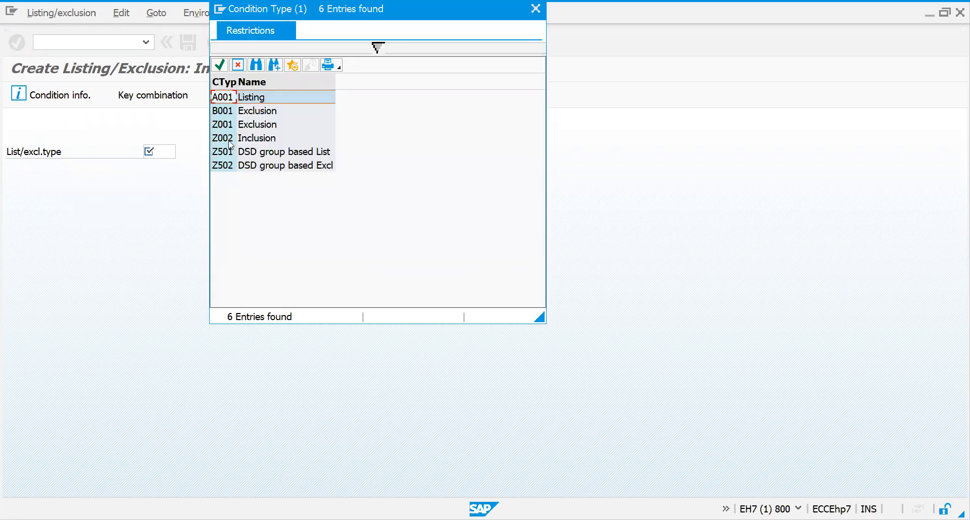
{"action": "double_click", "coordinate": [228, 139]}
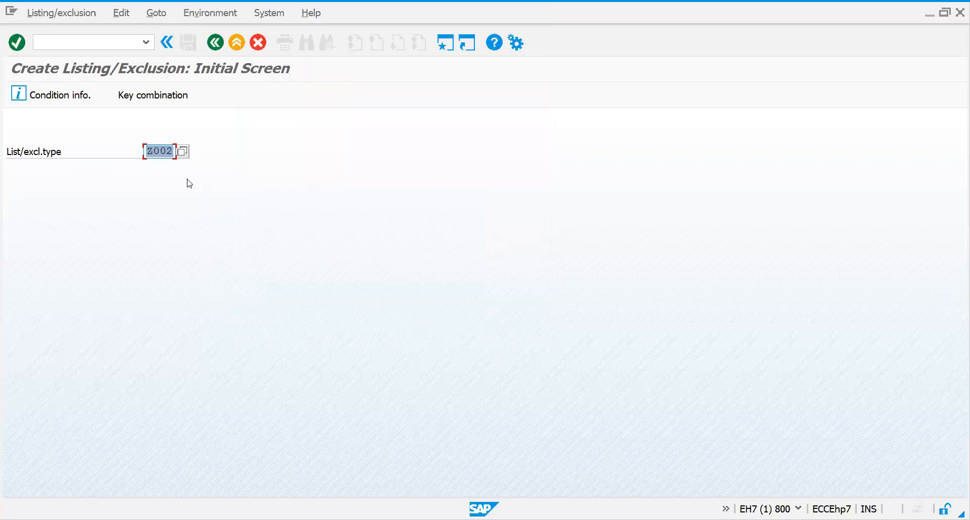
{"action": "key", "text": "Return"}
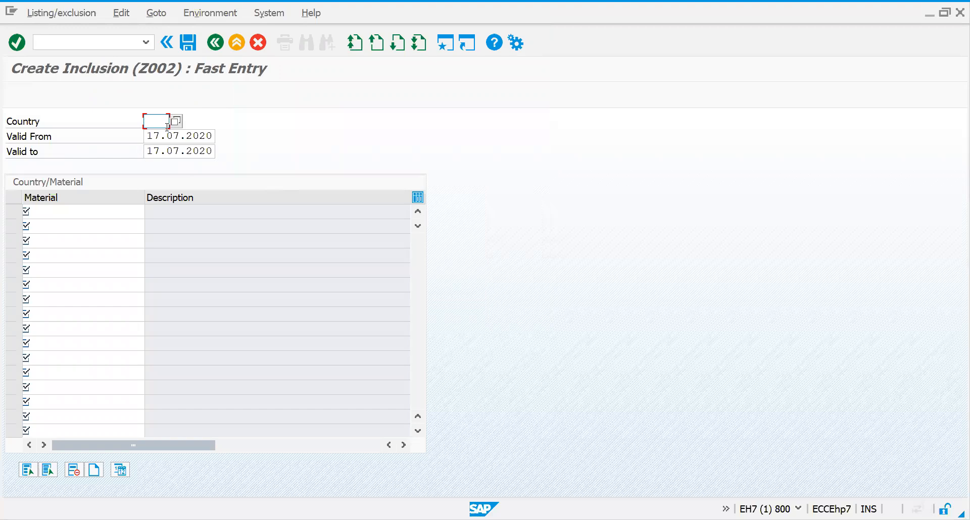
Create an inclusion record for country DE with material 200 and save it.
{"action": "key", "text": "F4"}
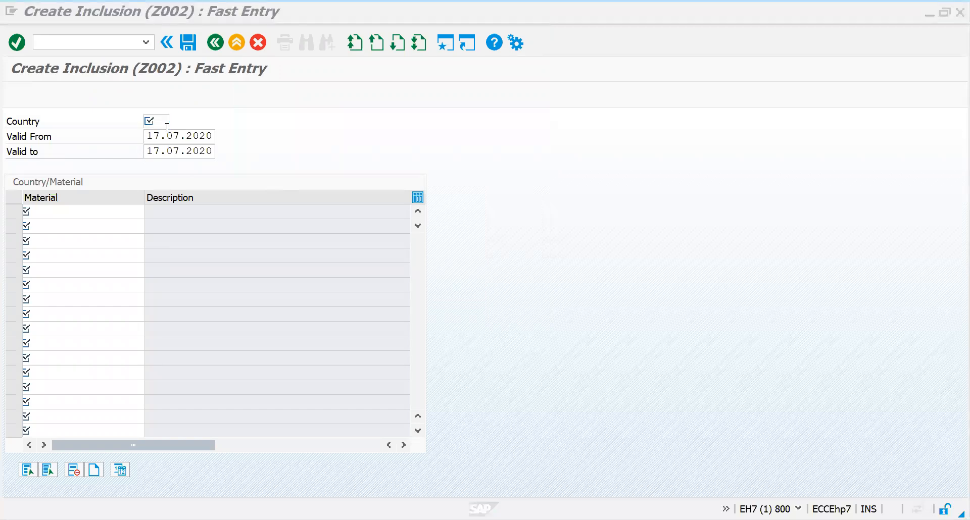
{"action": "left_click", "coordinate": [244, 187]}
{"action": "type", "text": "de"}
{"action": "key", "text": "Return"}
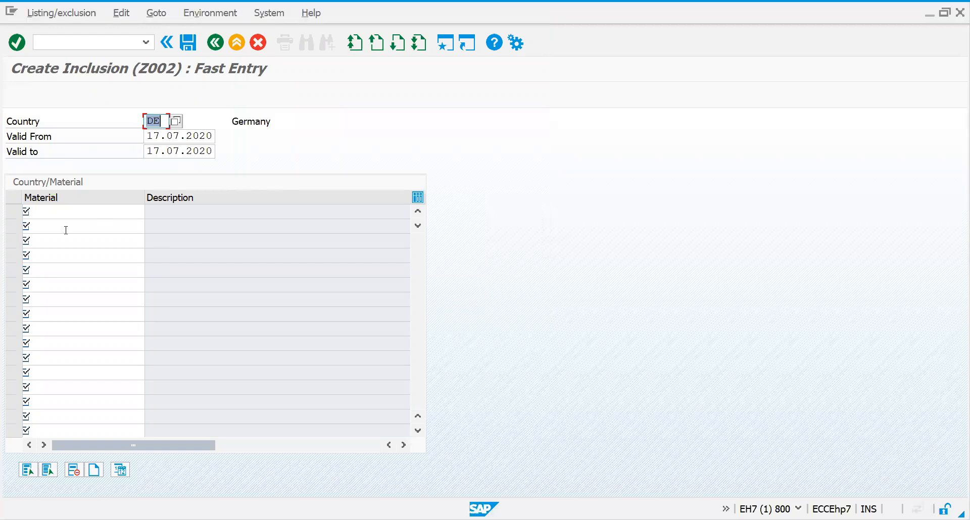
{"action": "left_click", "coordinate": [67, 209]}
{"action": "type", "text": "200"}
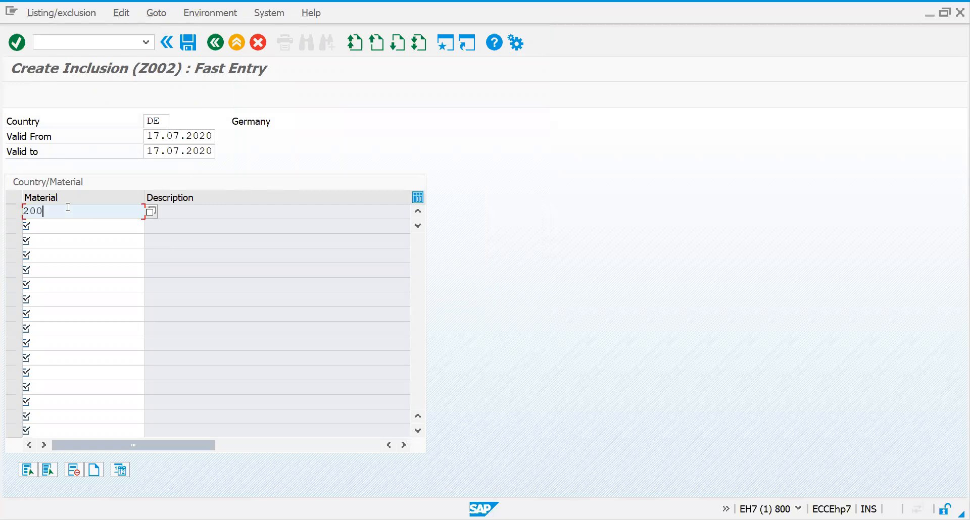
{"action": "key", "text": "Return"}
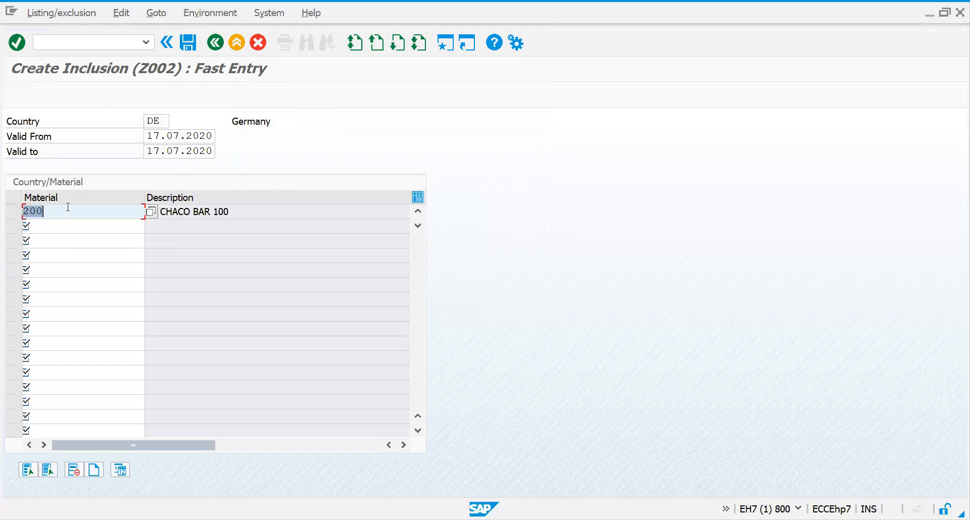
{"action": "double_click", "coordinate": [216, 212]}
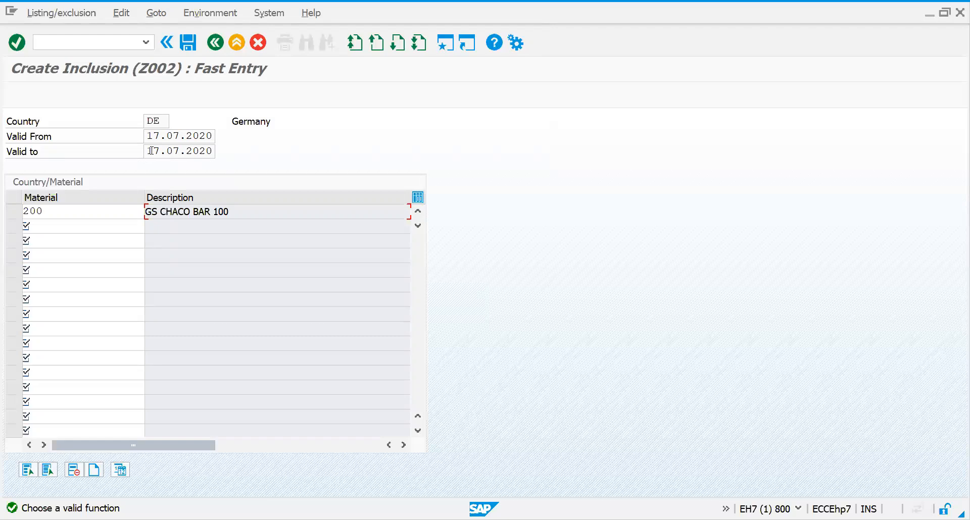
{"action": "left_click", "coordinate": [188, 45]}
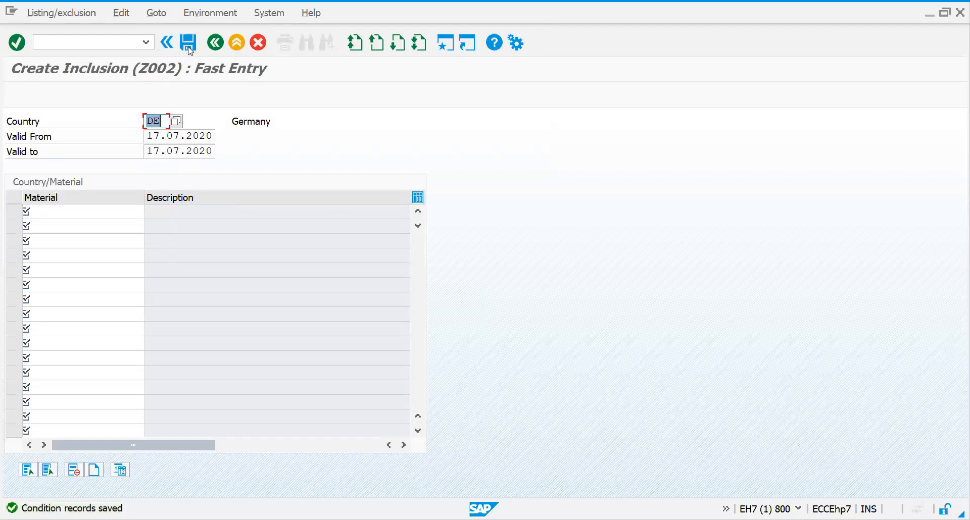
Start a ZOR1 sales order in VA01 with Levi and Co Ltd. as both sold-to and ship-to party.
{"action": "left_click", "coordinate": [104, 40]}
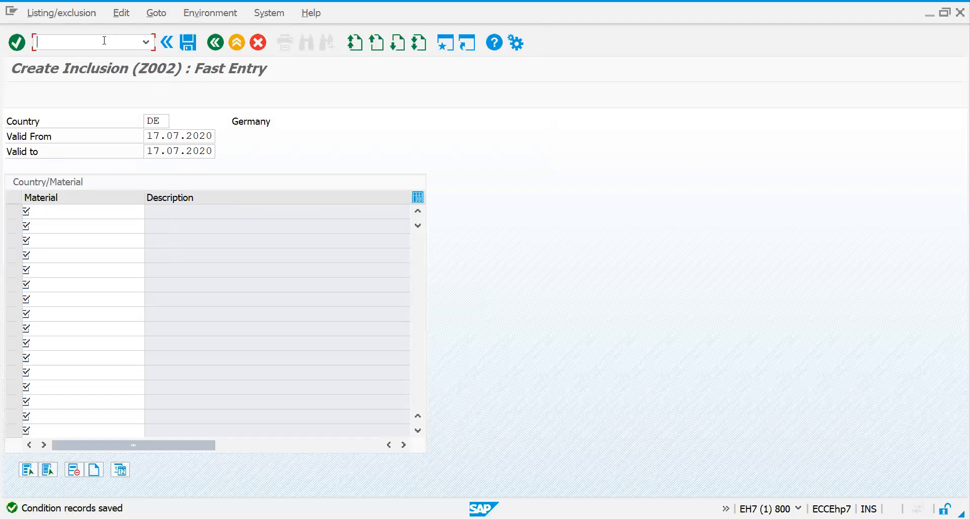
{"action": "type", "text": "/nva01"}
{"action": "key", "text": "Return"}
{"action": "key", "text": "Return"}
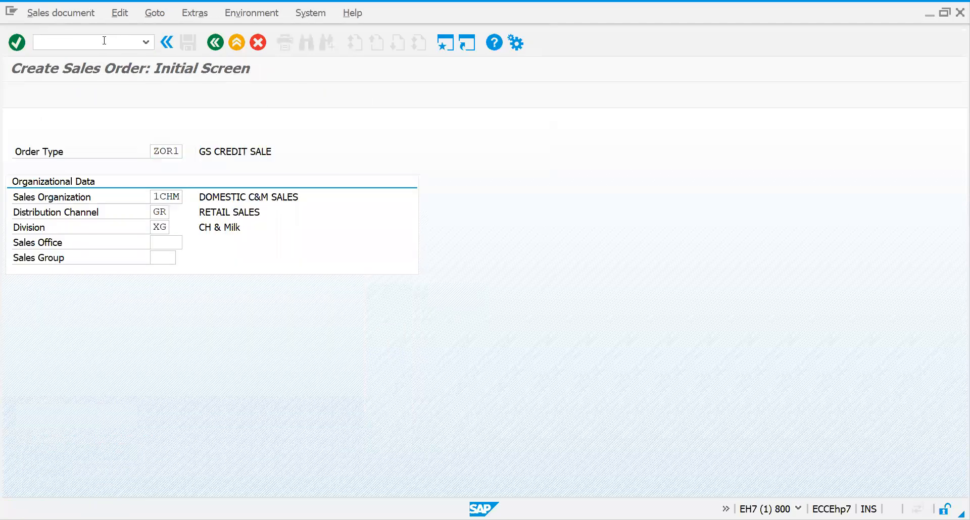
{"action": "type", "text": "820100"}
{"action": "key", "text": "Return"}
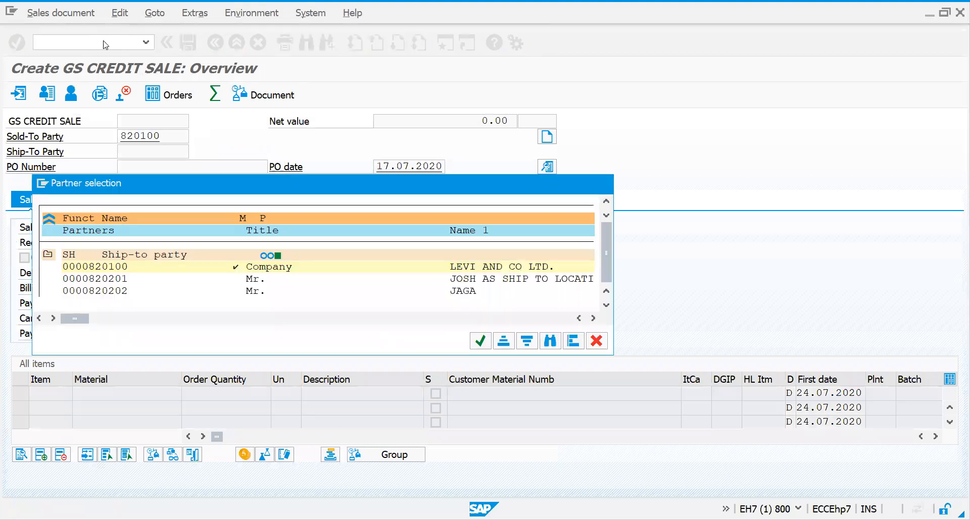
{"action": "key", "text": "Return"}
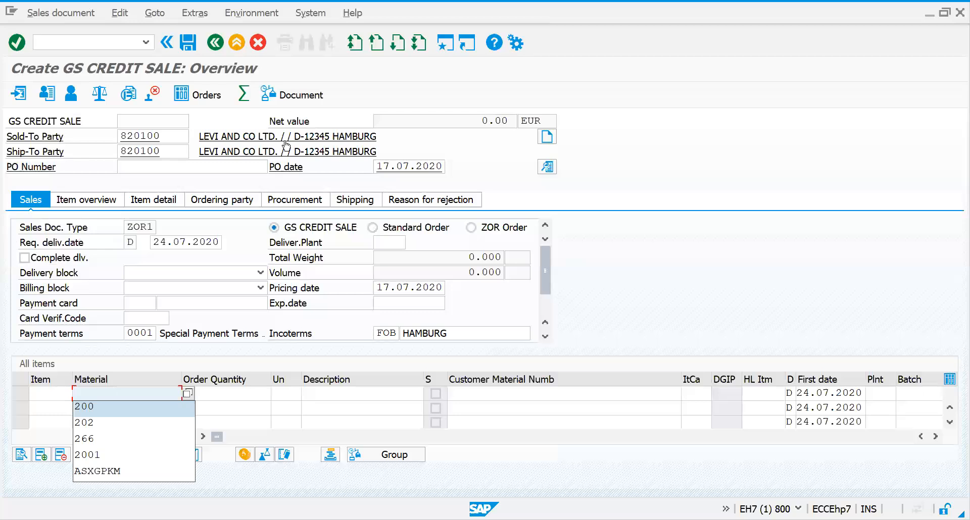
Enter material 200 on the order's first item line with an order quantity of 1.
{"action": "key", "text": "Return"}
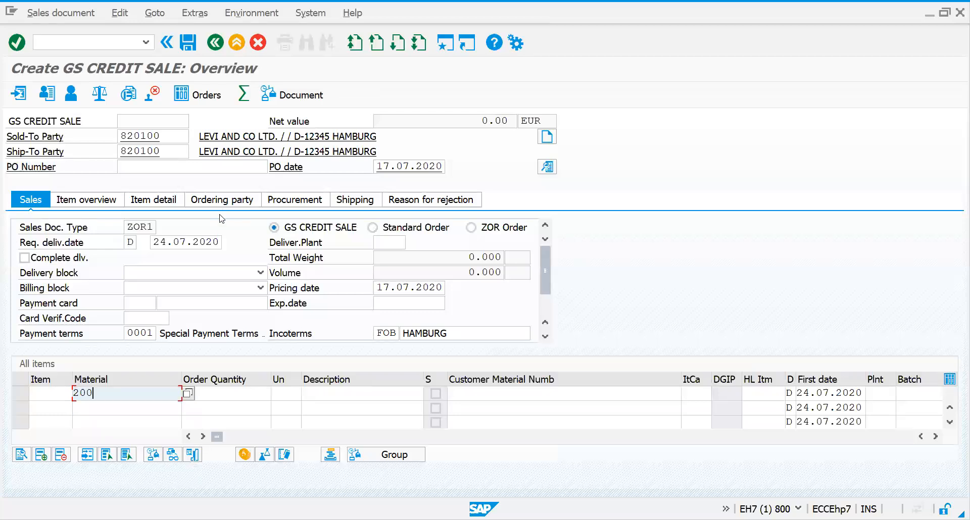
{"action": "key", "text": "Return"}
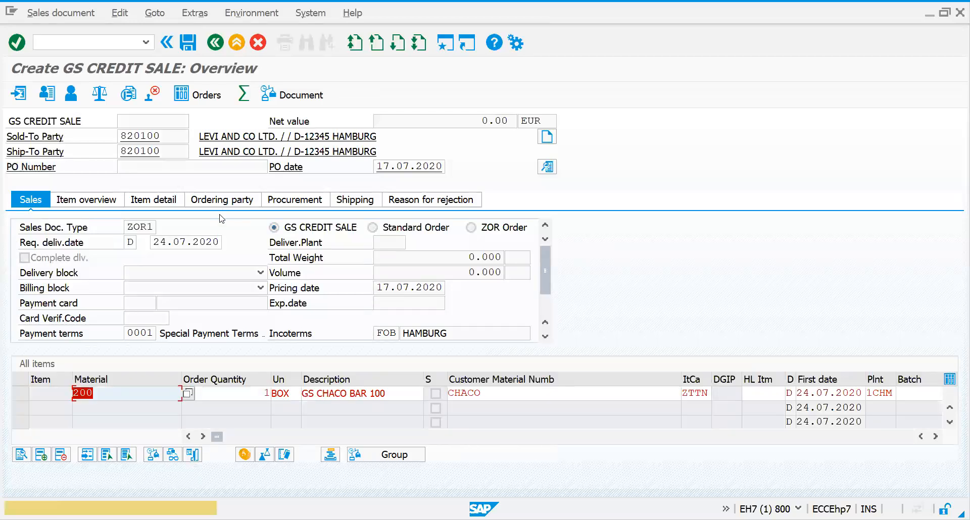
{"action": "key", "text": "Return"}
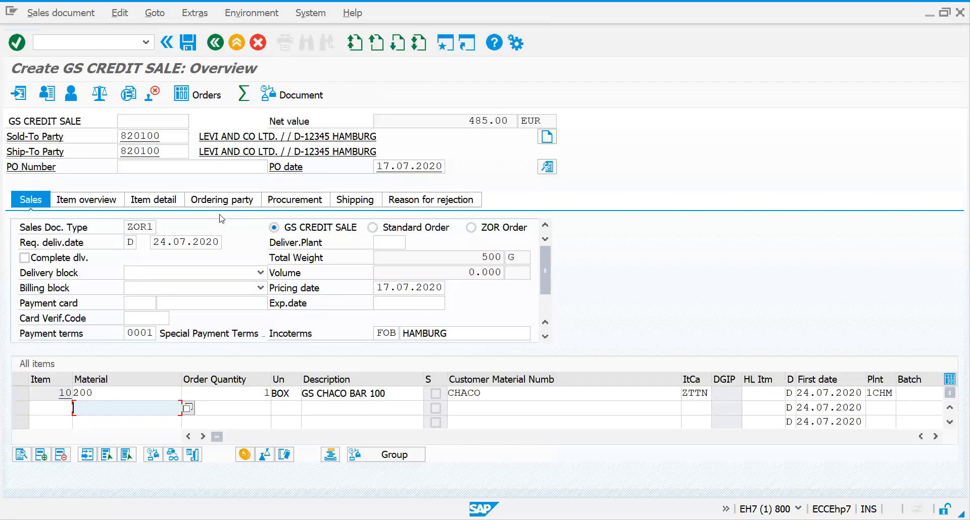
Add material 202 with order quantity 1 as the next item, and try to add material 203.
{"action": "key", "text": "BackSpace"}
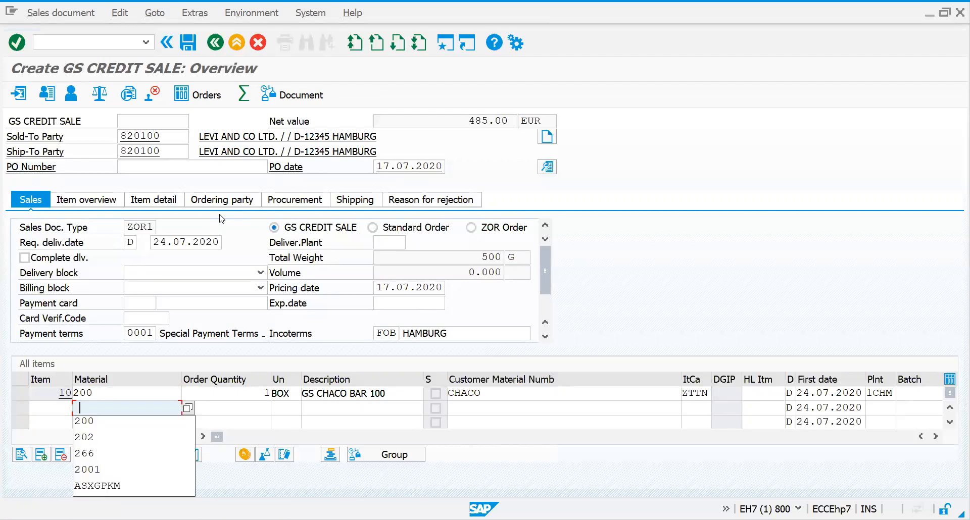
{"action": "key", "text": "Down"}
{"action": "key", "text": "Down"}
{"action": "key", "text": "Return"}
{"action": "key", "text": "Tab"}
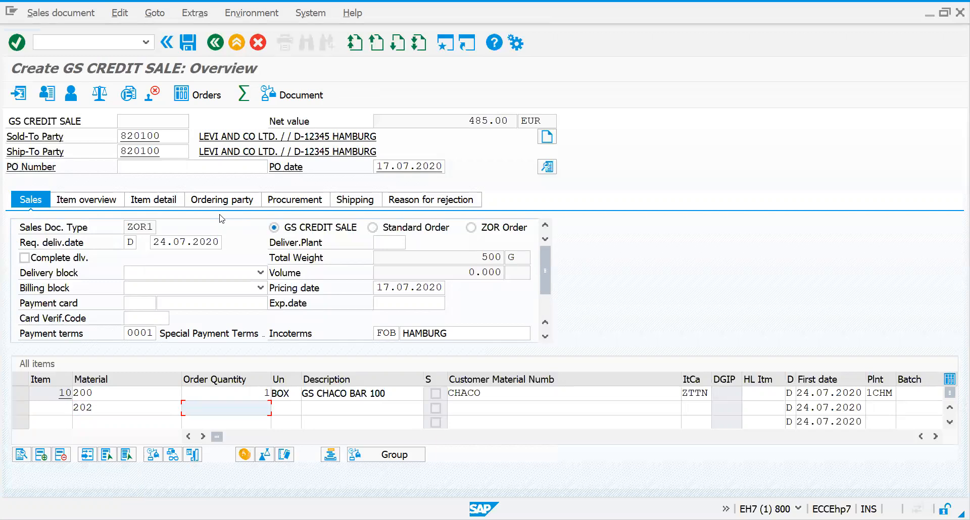
{"action": "type", "text": "1"}
{"action": "key", "text": "Return"}
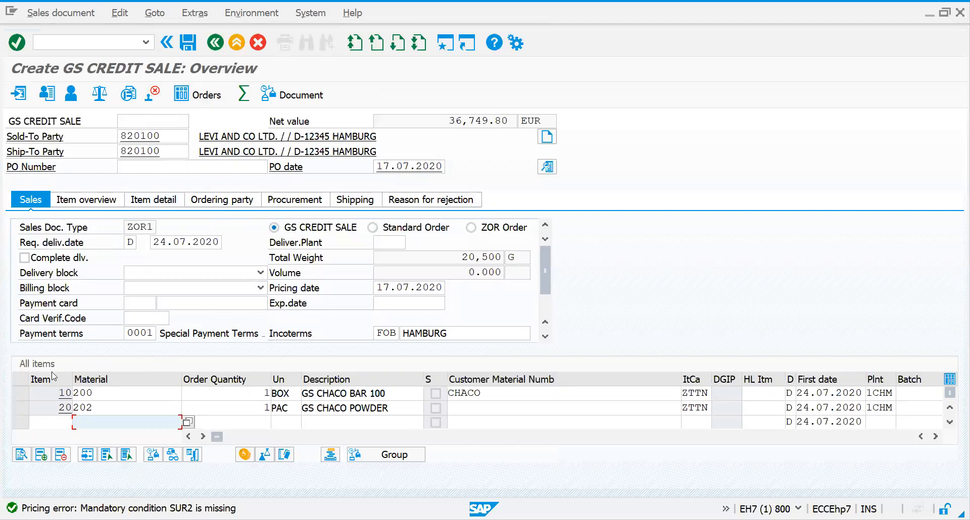
{"action": "type", "text": "203"}
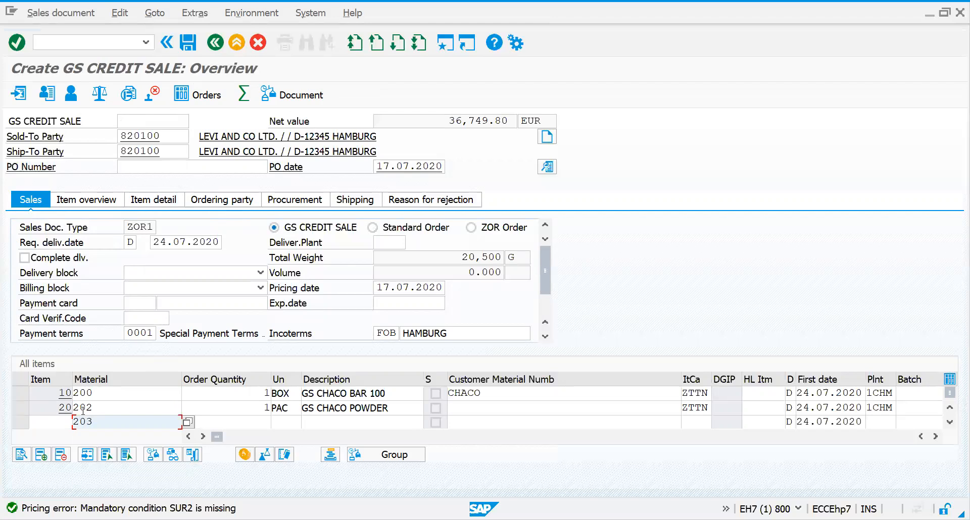
{"action": "key", "text": "Return"}
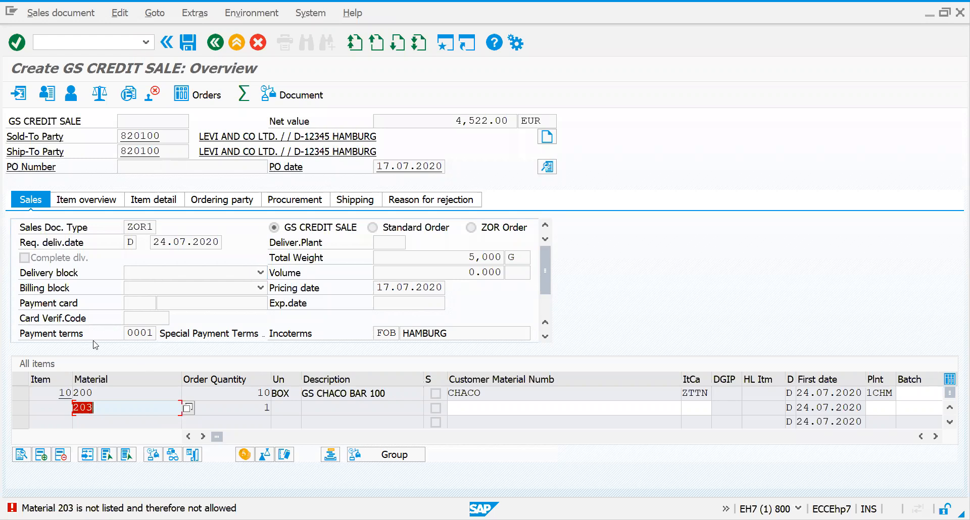
Start a new ZOR1 sales order in VA01 and enter Levi and Co Ltd. as the sold-to party.
{"action": "left_click", "coordinate": [80, 43]}
{"action": "type", "text": "/nva01"}
{"action": "key", "text": "Return"}
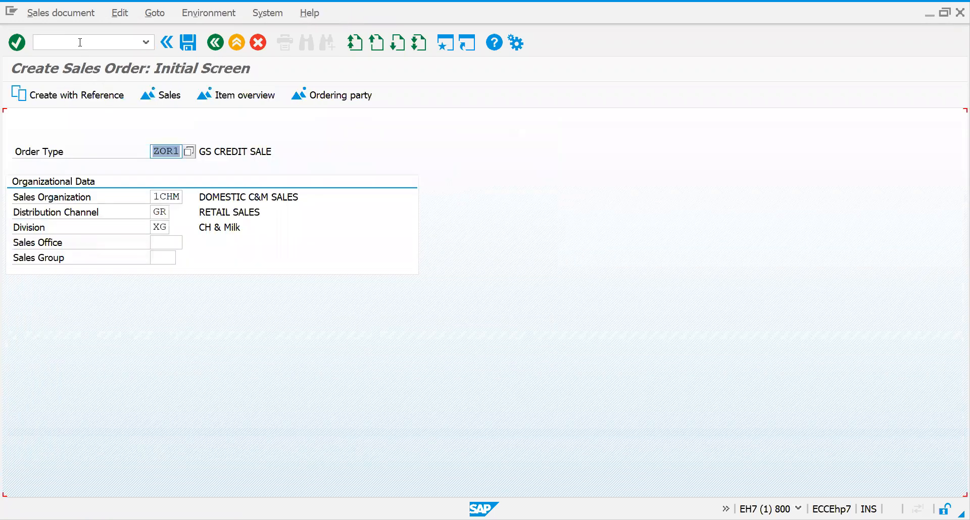
{"action": "key", "text": "Return"}
{"action": "key", "text": "Down"}
{"action": "key", "text": "Return"}
{"action": "key", "text": "Return"}
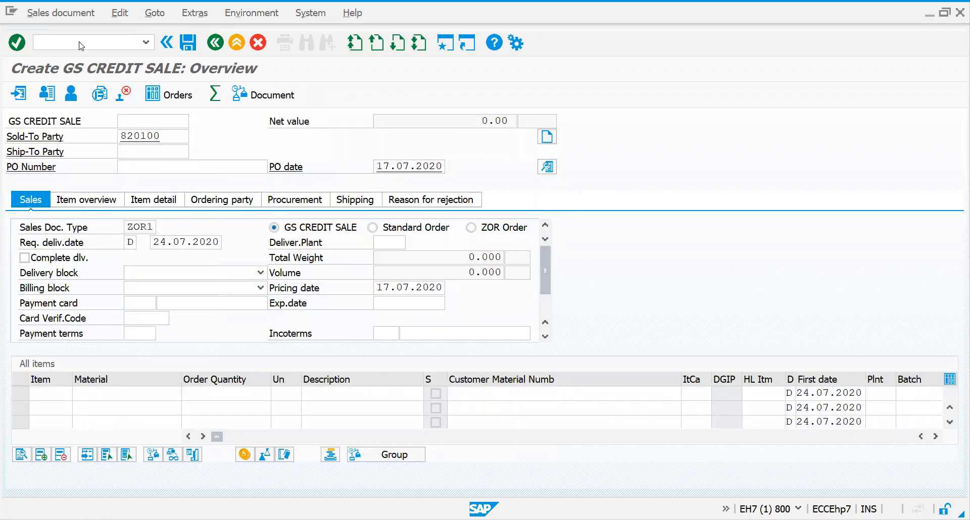
Enter material 200 as the order's first item with an order quantity of 1.
{"action": "key", "text": "Down"}
{"action": "key", "text": "Down"}
{"action": "key", "text": "Return"}
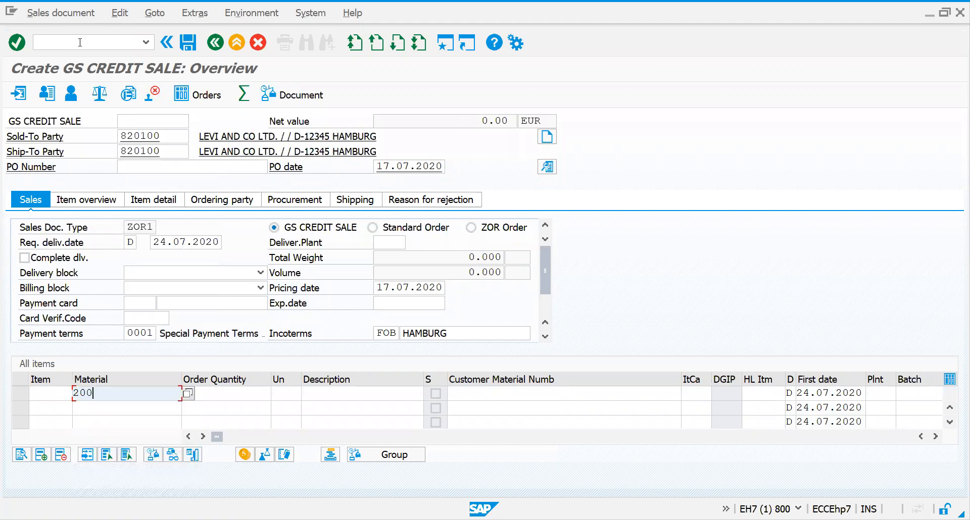
{"action": "key", "text": "Tab"}
{"action": "type", "text": "1"}
{"action": "key", "text": "Return"}
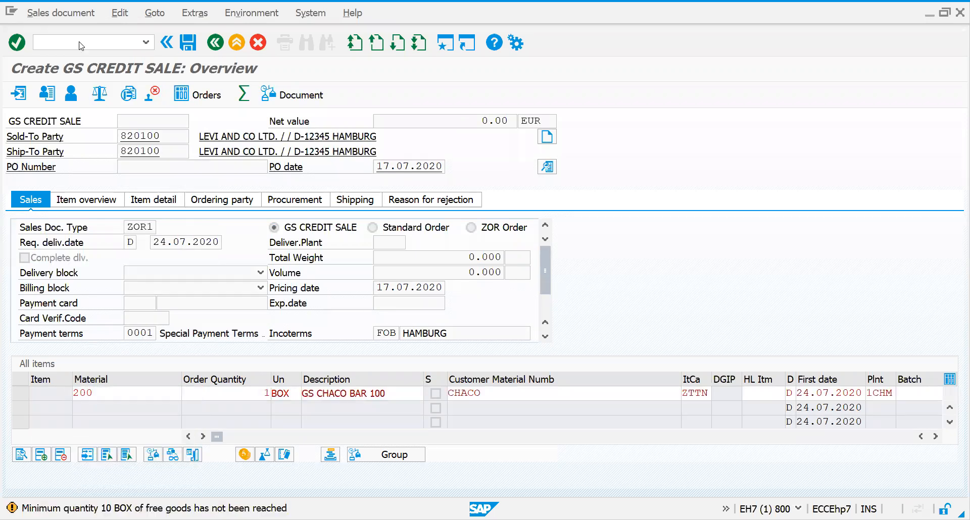
{"action": "key", "text": "Return"}
Try to add material 203 with an order quantity of 1 as the second item.
{"action": "key", "text": "Down"}
{"action": "key", "text": "Down"}
{"action": "key", "text": "Return"}
{"action": "key", "text": "Tab"}
{"action": "type", "text": "1"}
{"action": "key", "text": "Return"}
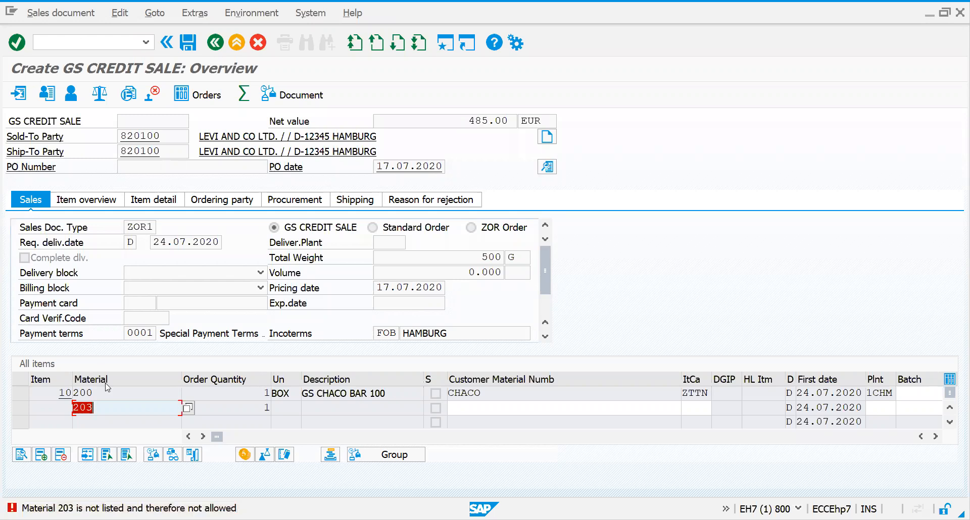
Try material 202 in place of 203 on the second item line.
{"action": "left_click", "coordinate": [98, 410]}
{"action": "key", "text": "BackSpace"}
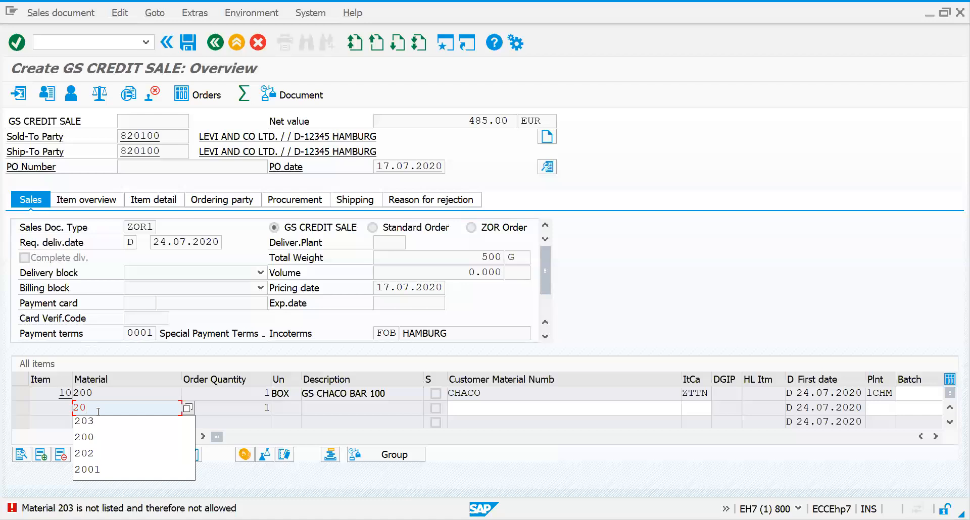
{"action": "left_click", "coordinate": [84, 453]}
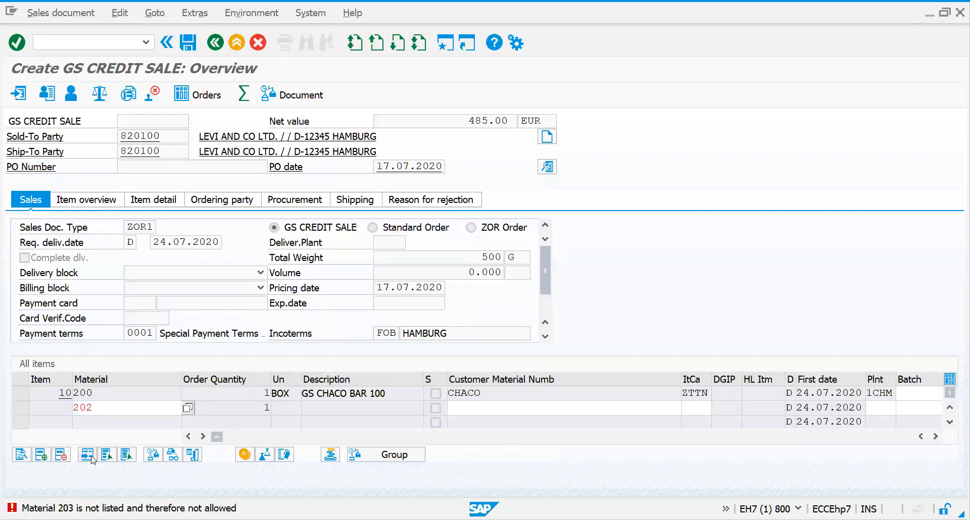
{"action": "key", "text": "Return"}
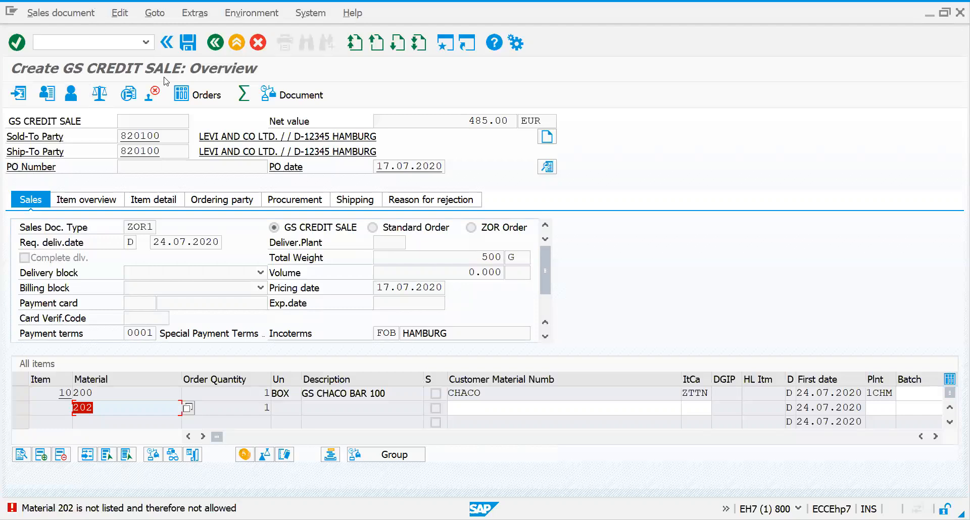
Display the MARC table entries for plant 1CHM in SE16N.
{"action": "left_click", "coordinate": [122, 45]}
{"action": "type", "text": "/"}
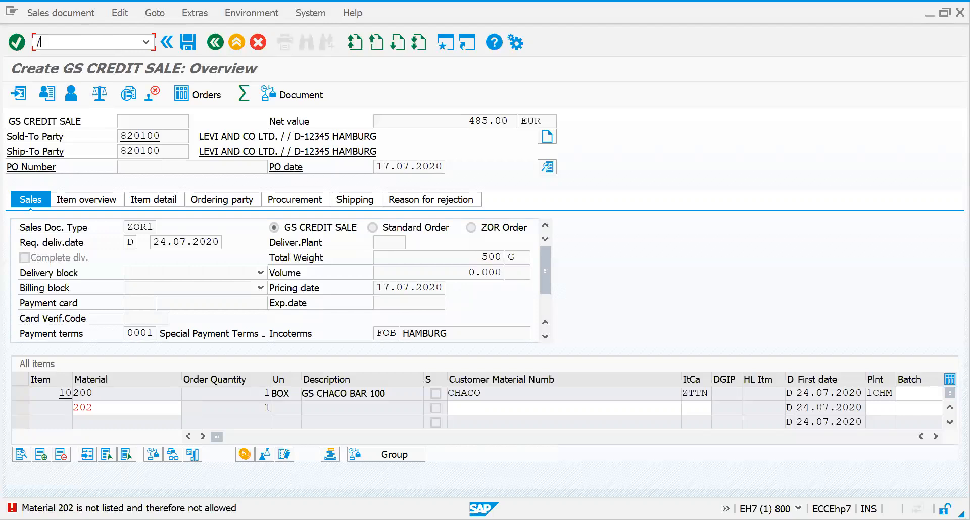
{"action": "type", "text": "nse16n"}
{"action": "key", "text": "Return"}
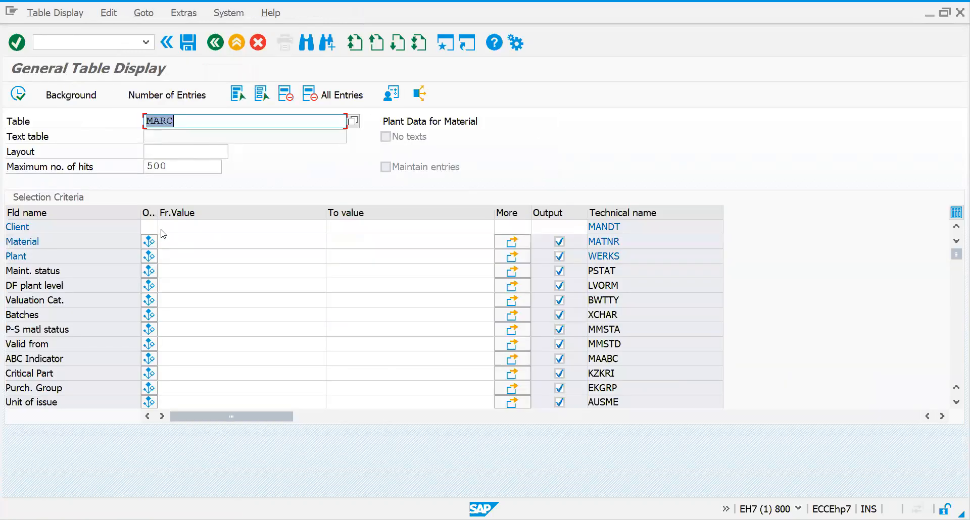
{"action": "left_click", "coordinate": [169, 257]}
{"action": "type", "text": "1CHM"}
{"action": "key", "text": "Return"}
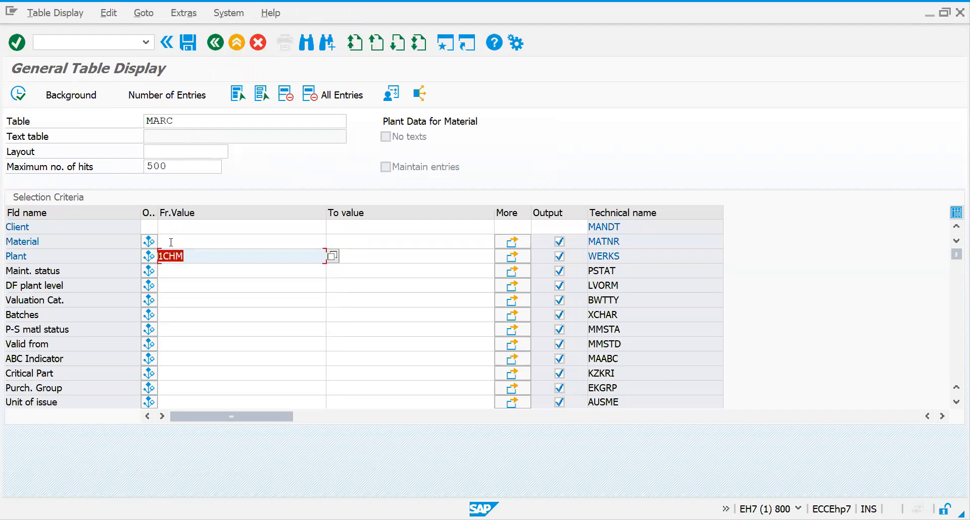
{"action": "key", "text": "F8"}
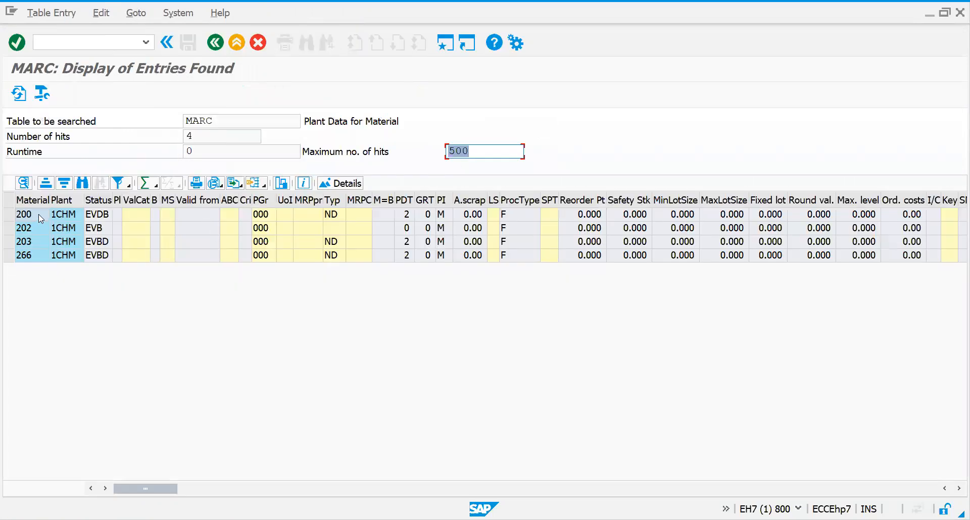
Review the material numbers maintained for plant 1CHM in the MARC entries.
{"action": "left_click", "coordinate": [38, 214]}
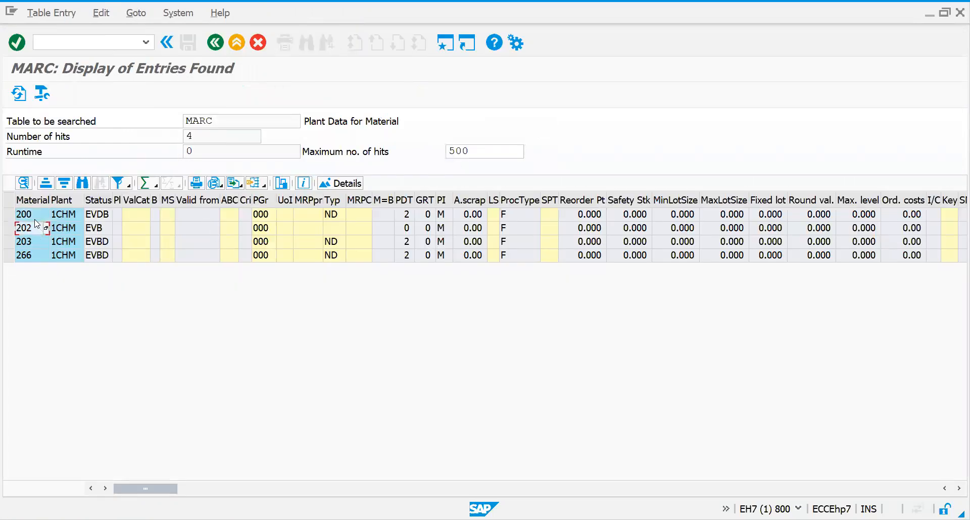
{"action": "left_click", "coordinate": [35, 217]}
{"action": "left_click", "coordinate": [31, 242]}
{"action": "left_click", "coordinate": [31, 259]}
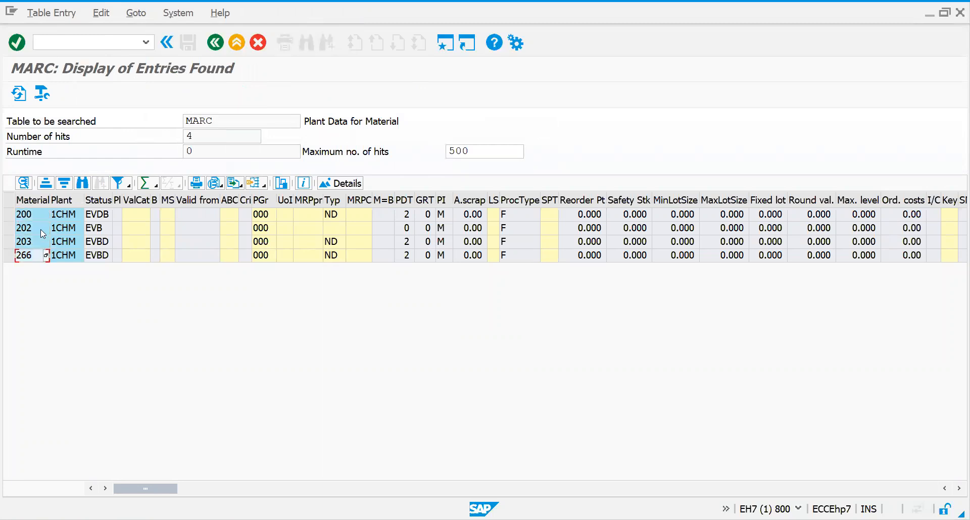
{"action": "left_click", "coordinate": [31, 257]}
{"action": "left_click", "coordinate": [36, 243]}
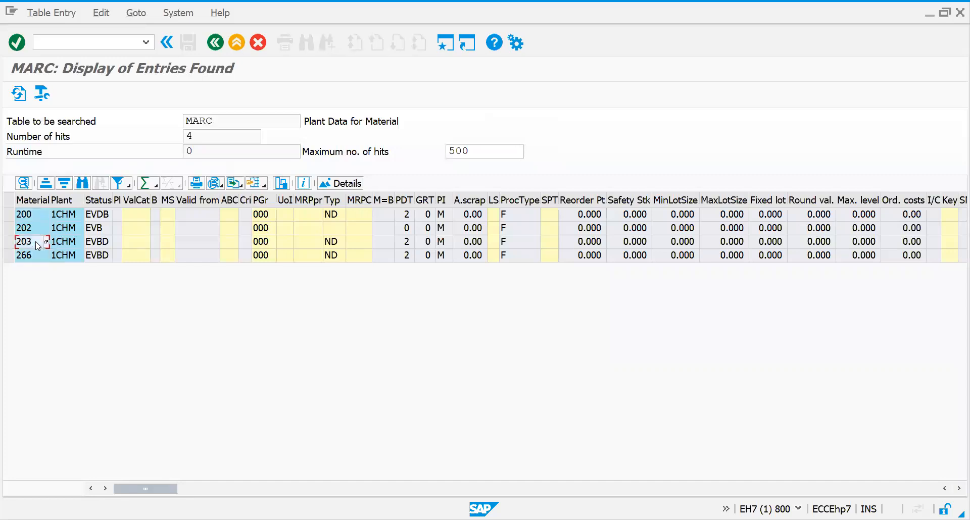
{"action": "left_click", "coordinate": [38, 215]}
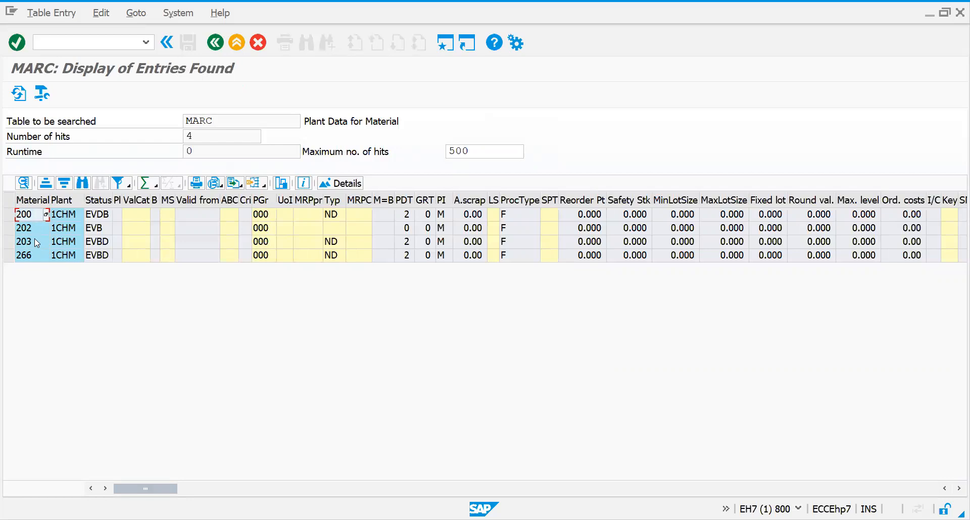
{"action": "left_click", "coordinate": [38, 226]}
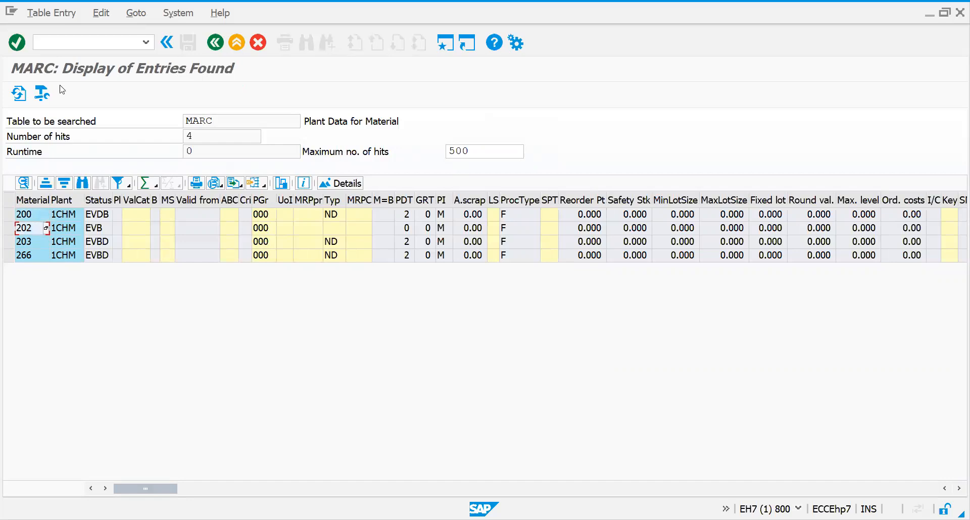
Open the Z002 inclusion for change in VB02, up to the country and material selection.
{"action": "left_click", "coordinate": [58, 40]}
{"action": "type", "text": "/nvbn"}
{"action": "key", "text": "BackSpace"}
{"action": "key", "text": "BackSpace"}
{"action": "type", "text": "b"}
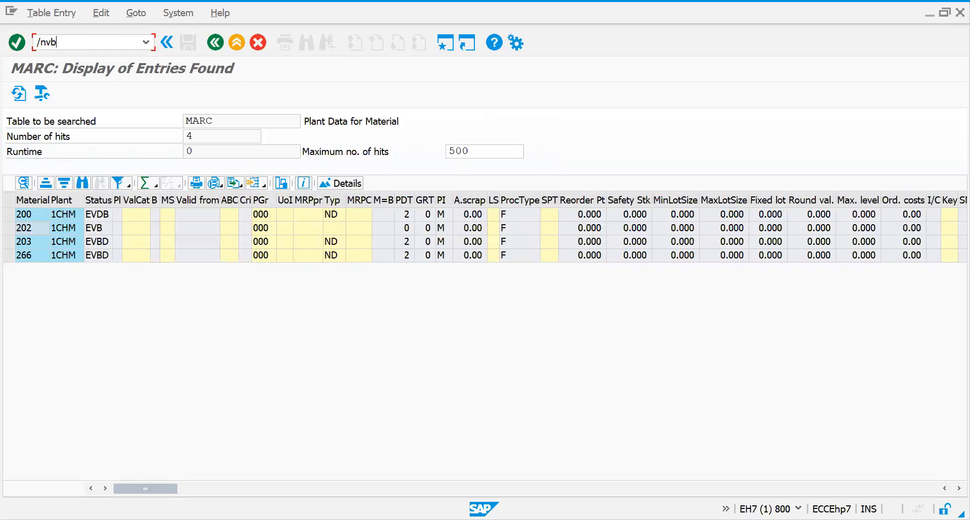
{"action": "type", "text": "02"}
{"action": "key", "text": "Return"}
{"action": "key", "text": "Return"}
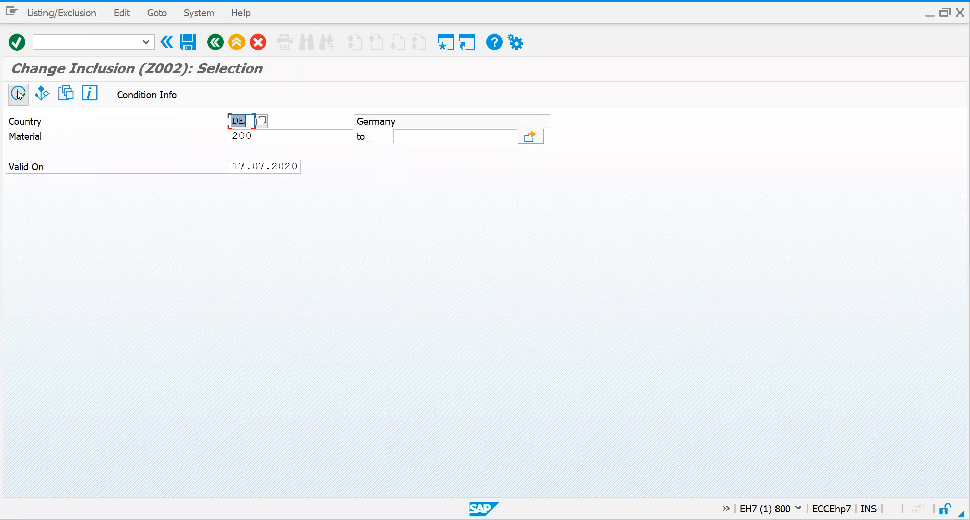
Delete the material 200 line from the Z002 inclusion for country DE and save the condition records.
{"action": "left_click", "coordinate": [18, 93]}
{"action": "left_click", "coordinate": [17, 199]}
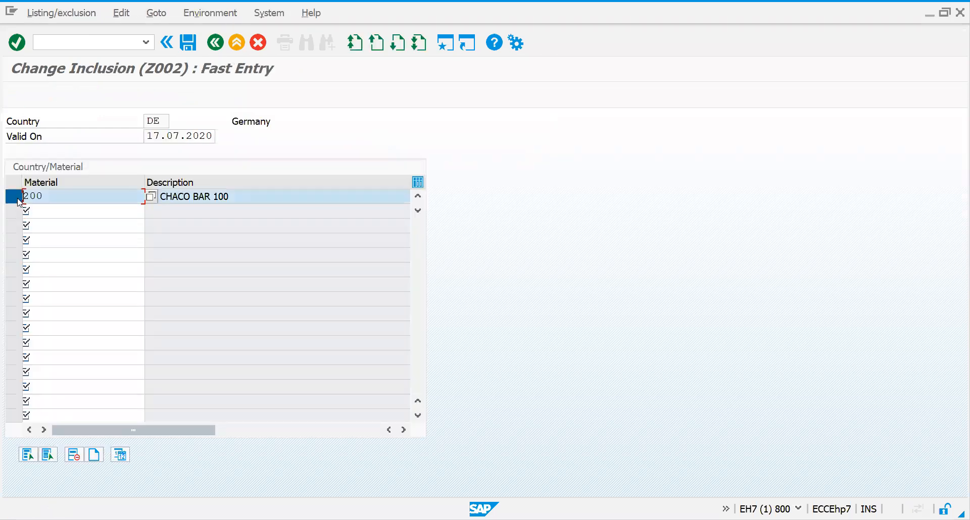
{"action": "left_click", "coordinate": [77, 454]}
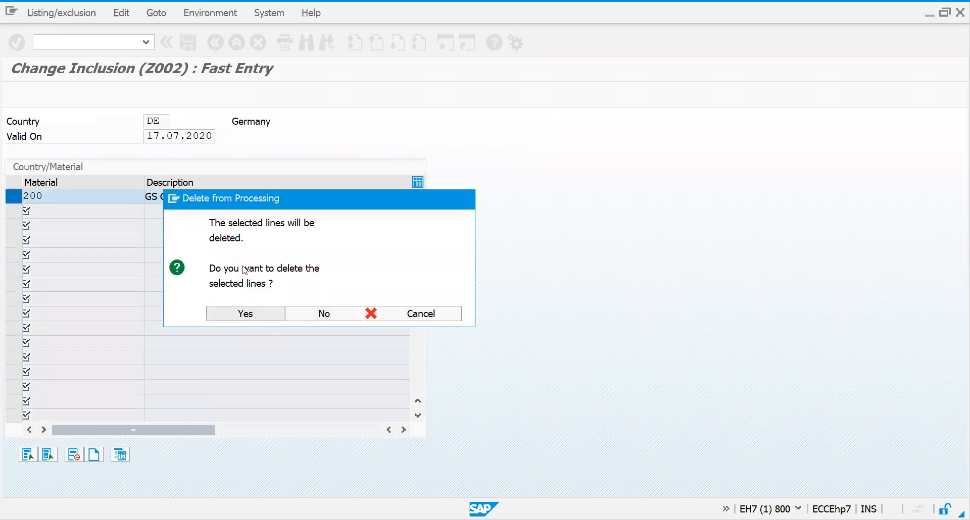
{"action": "key", "text": "Return"}
{"action": "key", "text": "ctrl+s"}
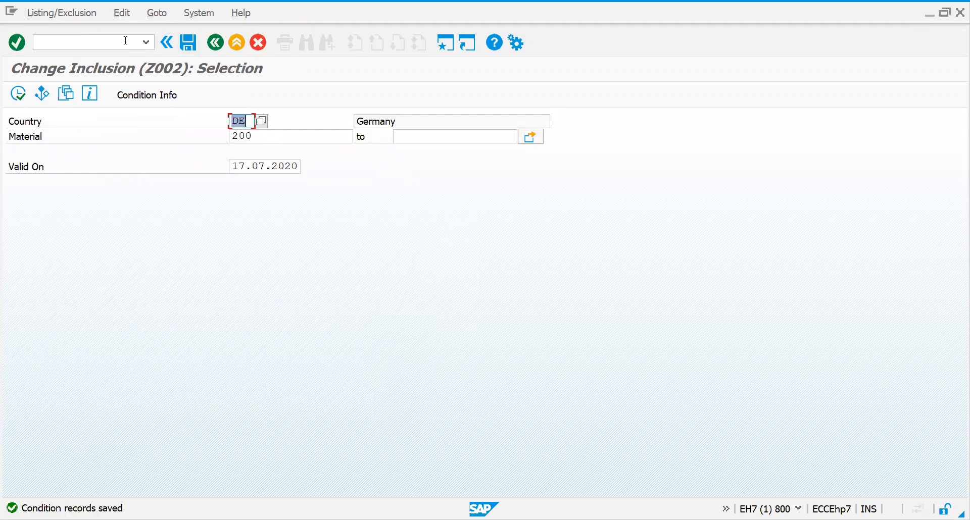
Start creating an exclusion record of type Z001 in VB01.
{"action": "left_click", "coordinate": [125, 40]}
{"action": "type", "text": "/nvb01"}
{"action": "key", "text": "Return"}
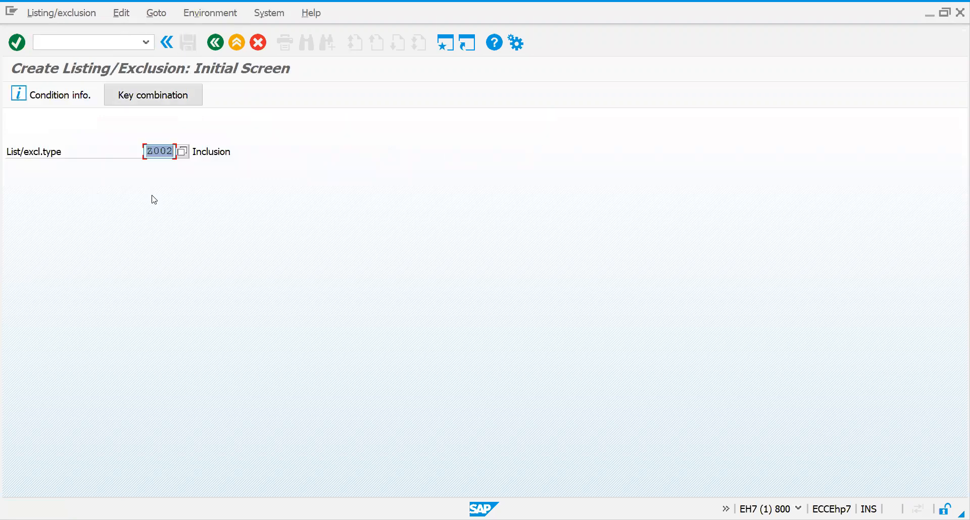
{"action": "type", "text": "z001"}
{"action": "key", "text": "Return"}
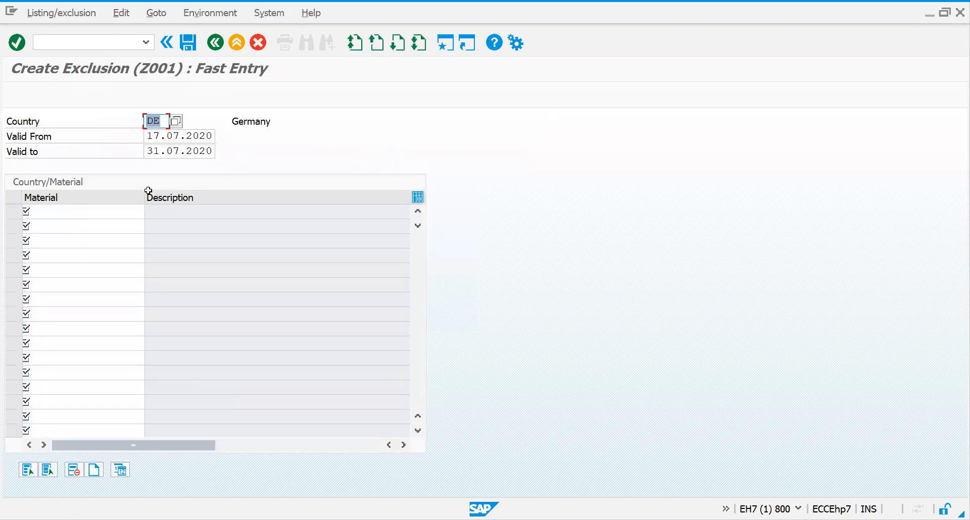
Enter materials 200 and 202 in the Z001 exclusion for country DE and save the record.
{"action": "left_click", "coordinate": [119, 208]}
{"action": "type", "text": "200"}
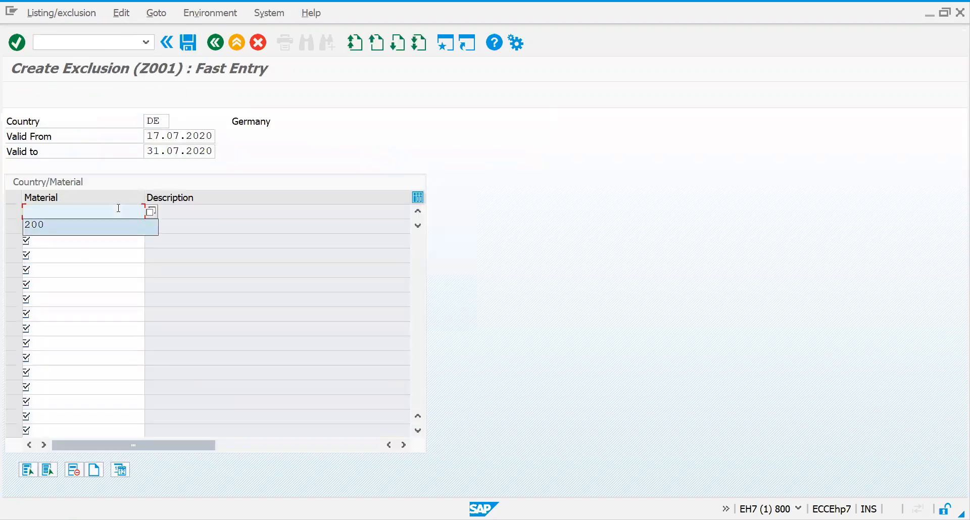
{"action": "key", "text": "Return"}
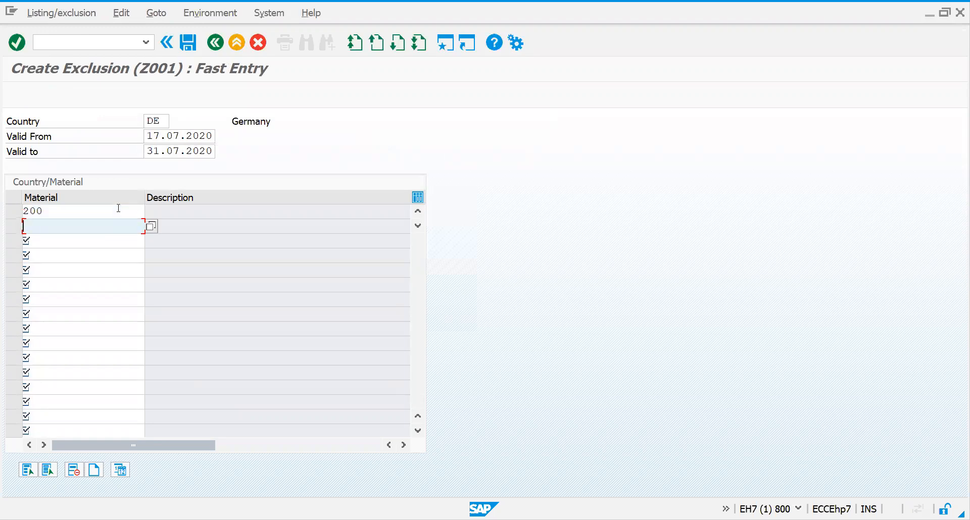
{"action": "type", "text": "20"}
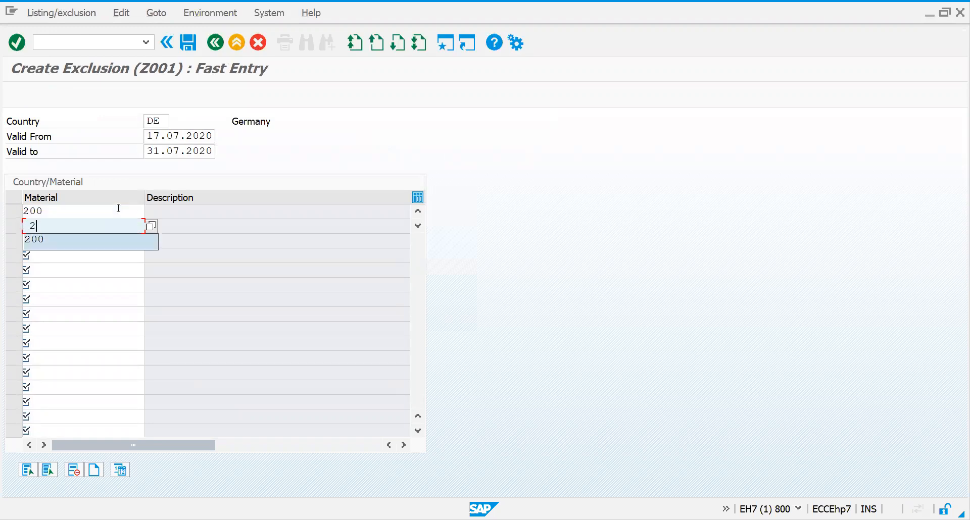
{"action": "key", "text": "BackSpace"}
{"action": "key", "text": "BackSpace"}
{"action": "key", "text": "BackSpace"}
{"action": "type", "text": "202"}
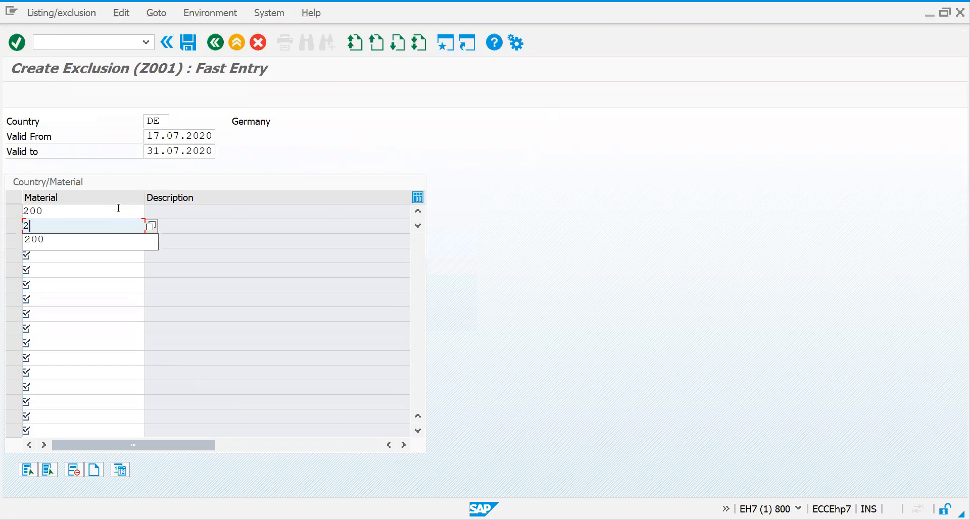
{"action": "key", "text": "Return"}
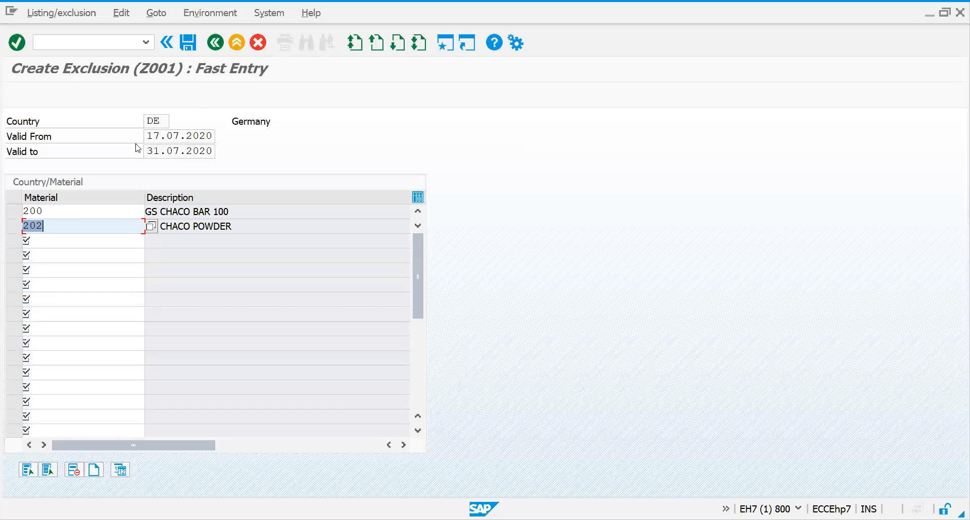
{"action": "left_click", "coordinate": [189, 50]}
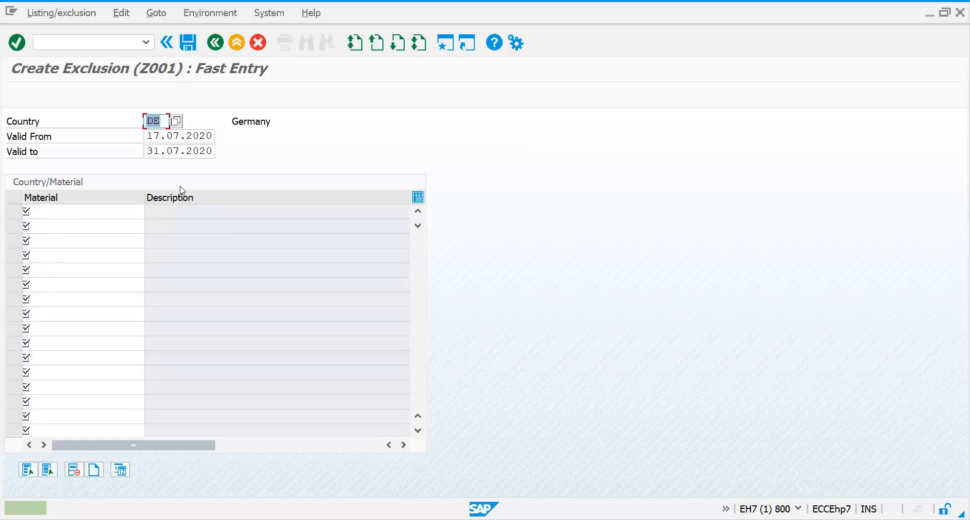
Start a ZOR1 sales order in VA01 with Levi and Co Ltd. as the sold-to party.
{"action": "left_click", "coordinate": [98, 45]}
{"action": "type", "text": "/nva01"}
{"action": "key", "text": "Return"}
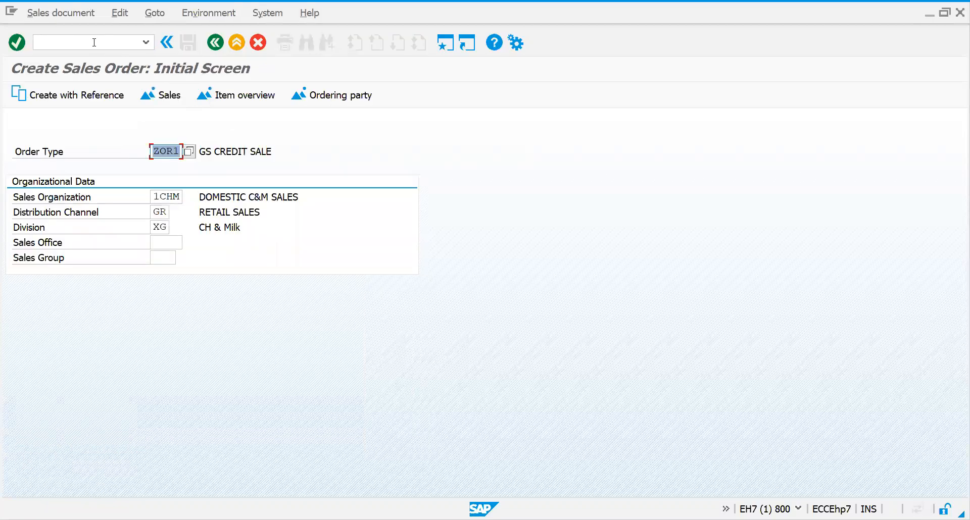
{"action": "key", "text": "Return"}
{"action": "key", "text": "Down"}
{"action": "key", "text": "Return"}
{"action": "key", "text": "Return"}
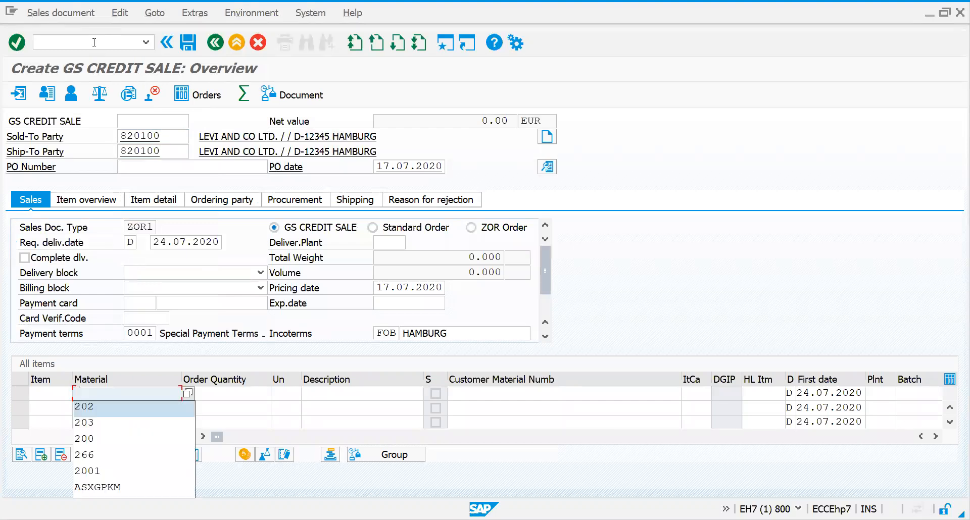
Try to enter material 202 with an order quantity of 2 on the first item line.
{"action": "key", "text": "Down"}
{"action": "key", "text": "Down"}
{"action": "key", "text": "Down"}
{"action": "key", "text": "Up"}
{"action": "key", "text": "Up"}
{"action": "key", "text": "Up"}
{"action": "key", "text": "Return"}
{"action": "key", "text": "Tab"}
{"action": "type", "text": "2"}
{"action": "key", "text": "Return"}
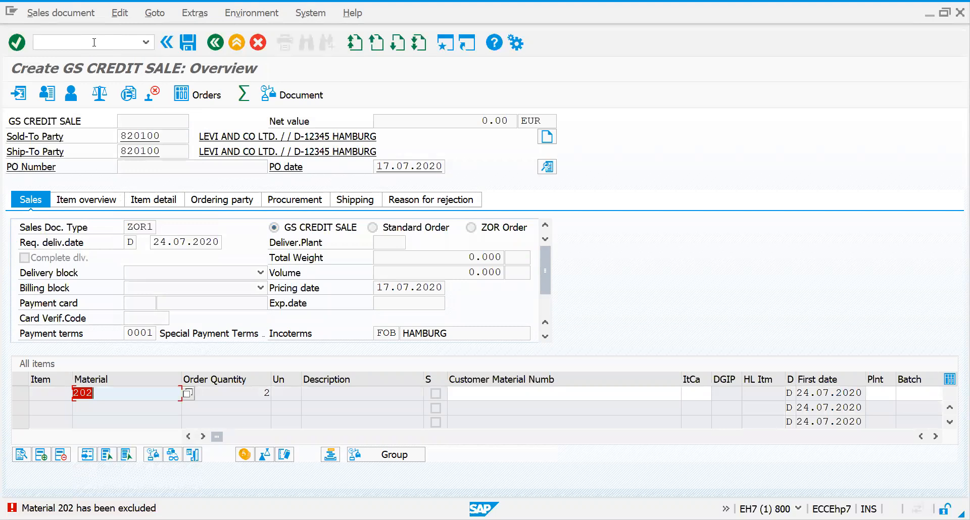
Try materials 200 and 206 in place of 202 on the first item line.
{"action": "type", "text": "200"}
{"action": "key", "text": "Return"}
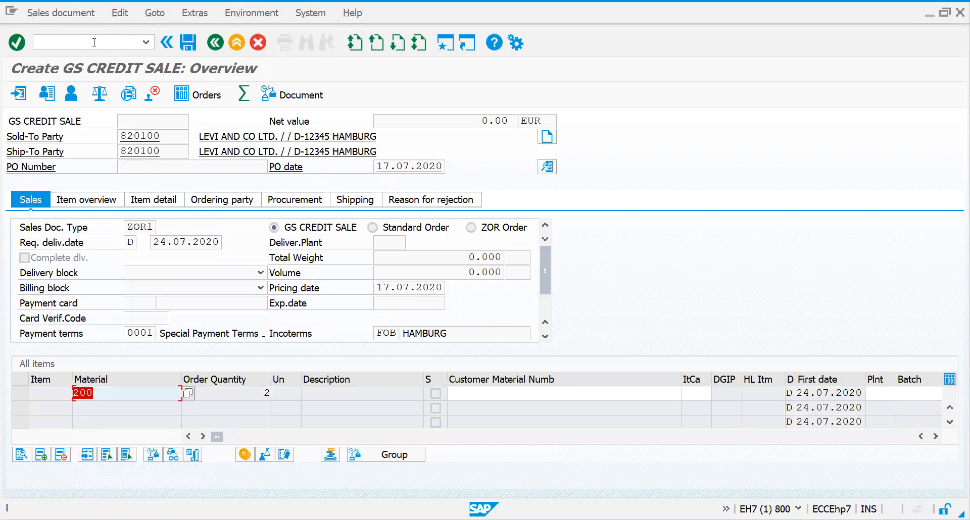
{"action": "type", "text": "206"}
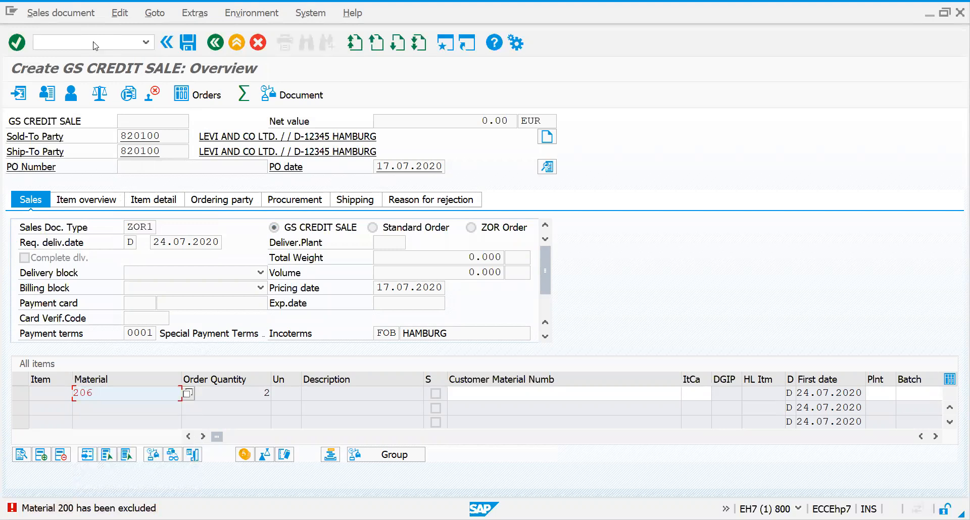
{"action": "key", "text": "Return"}
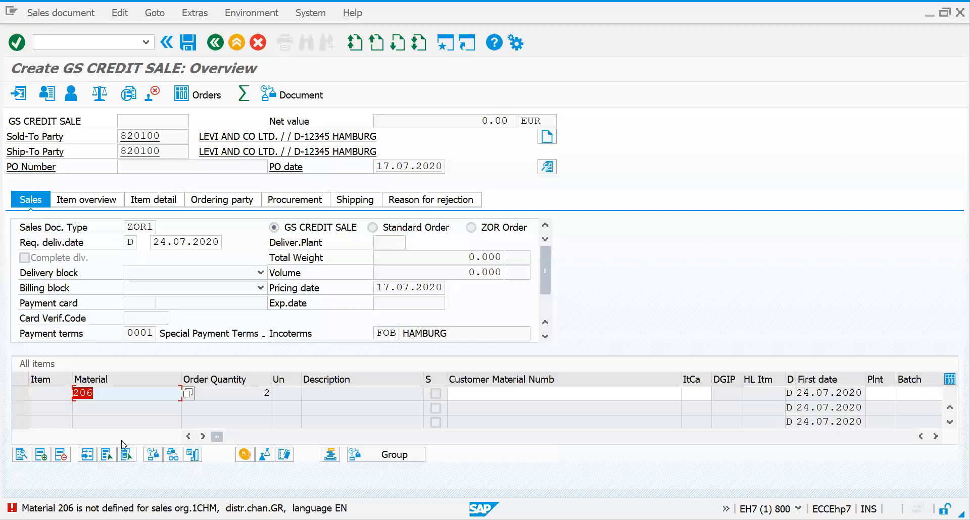
Change the first item's material to 203.
{"action": "left_click", "coordinate": [110, 394]}
{"action": "key", "text": "BackSpace"}
{"action": "type", "text": "3"}
{"action": "key", "text": "Return"}
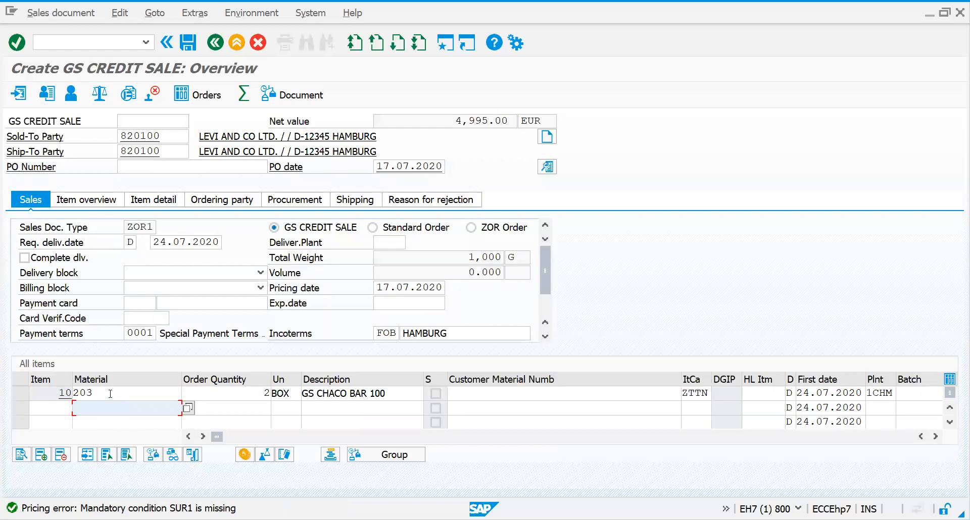
Try to add material 200 with an order quantity of 1 as the next item after 203.
{"action": "type", "text": "200"}
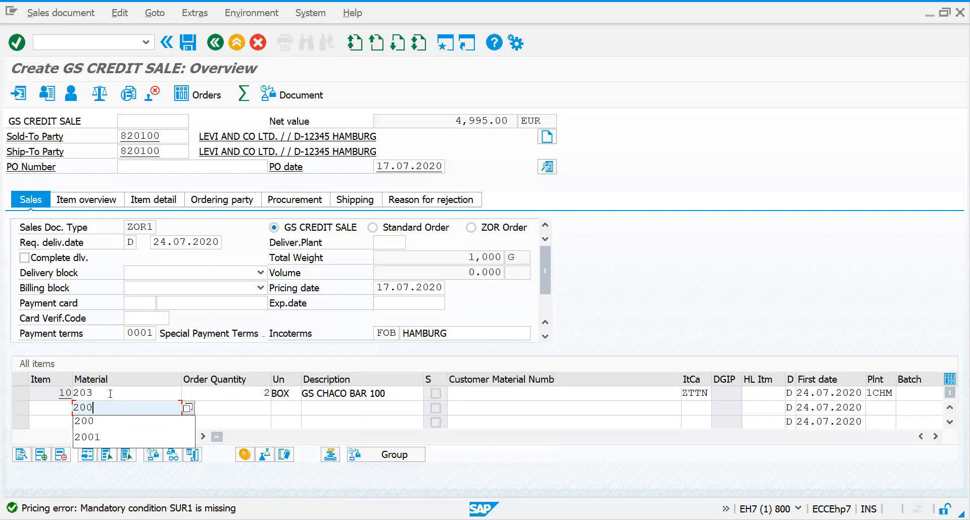
{"action": "key", "text": "Tab"}
{"action": "type", "text": "1"}
{"action": "key", "text": "Return"}
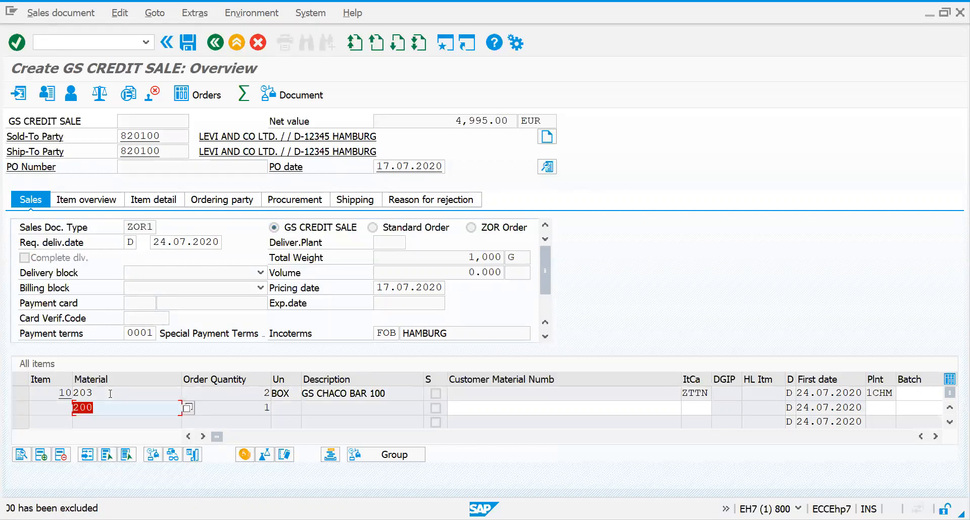